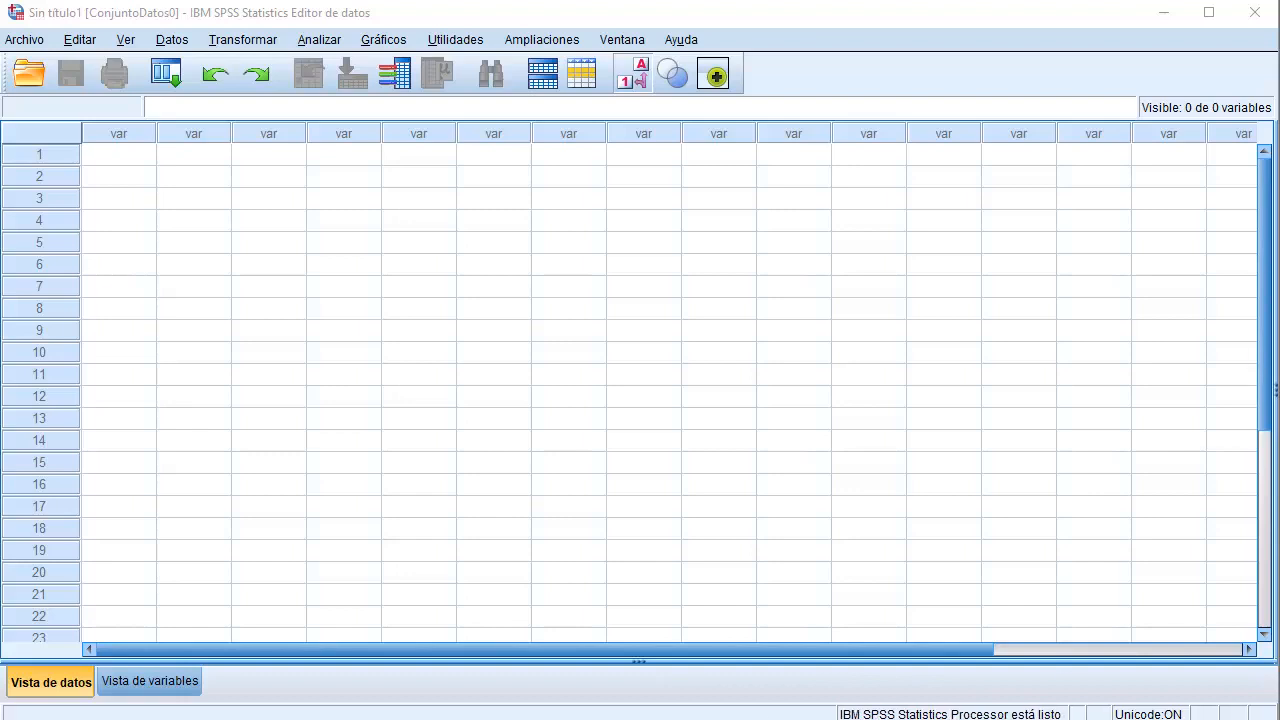
Switch to the survey document in Word and review its personal data questions.
mouse_move(514, 712)
left_click(488, 686)
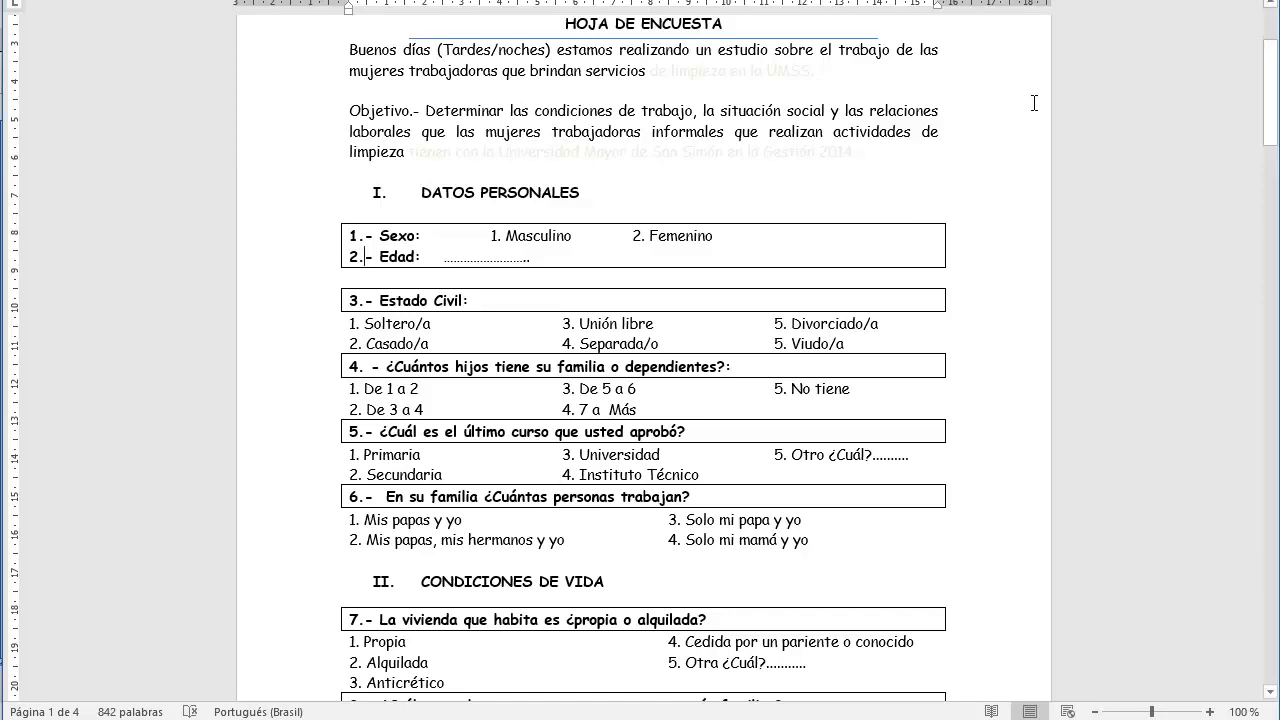
scroll(457, 178, "down", 1)
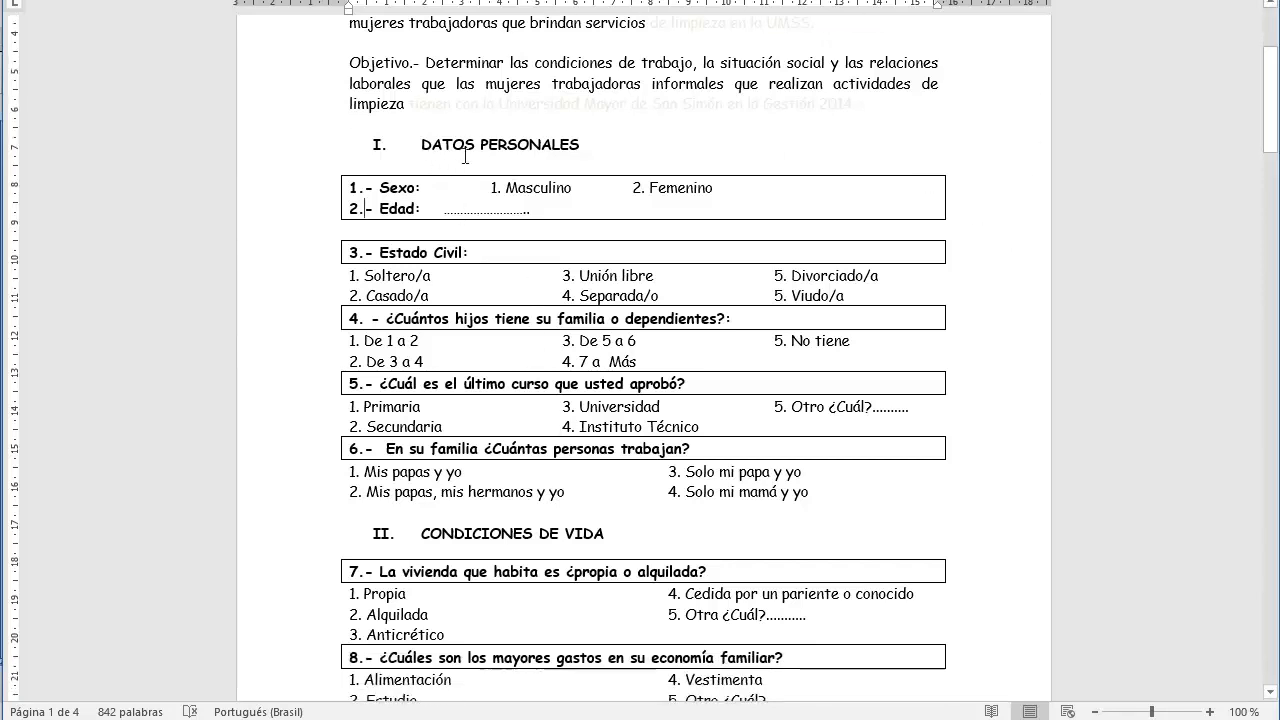
scroll(495, 338, "down", 1)
scroll(495, 338, "up", 1)
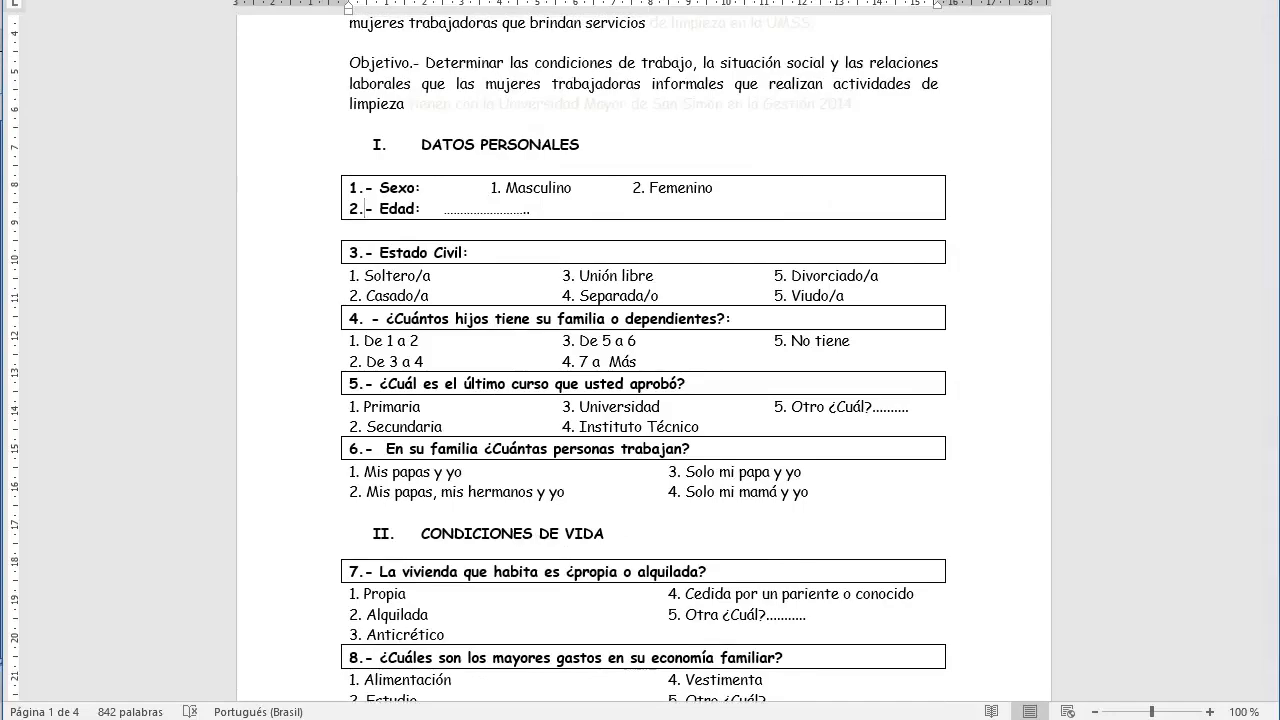
Switch back to SPSS and compare the empty data view with the variable view.
left_click(820, 700)
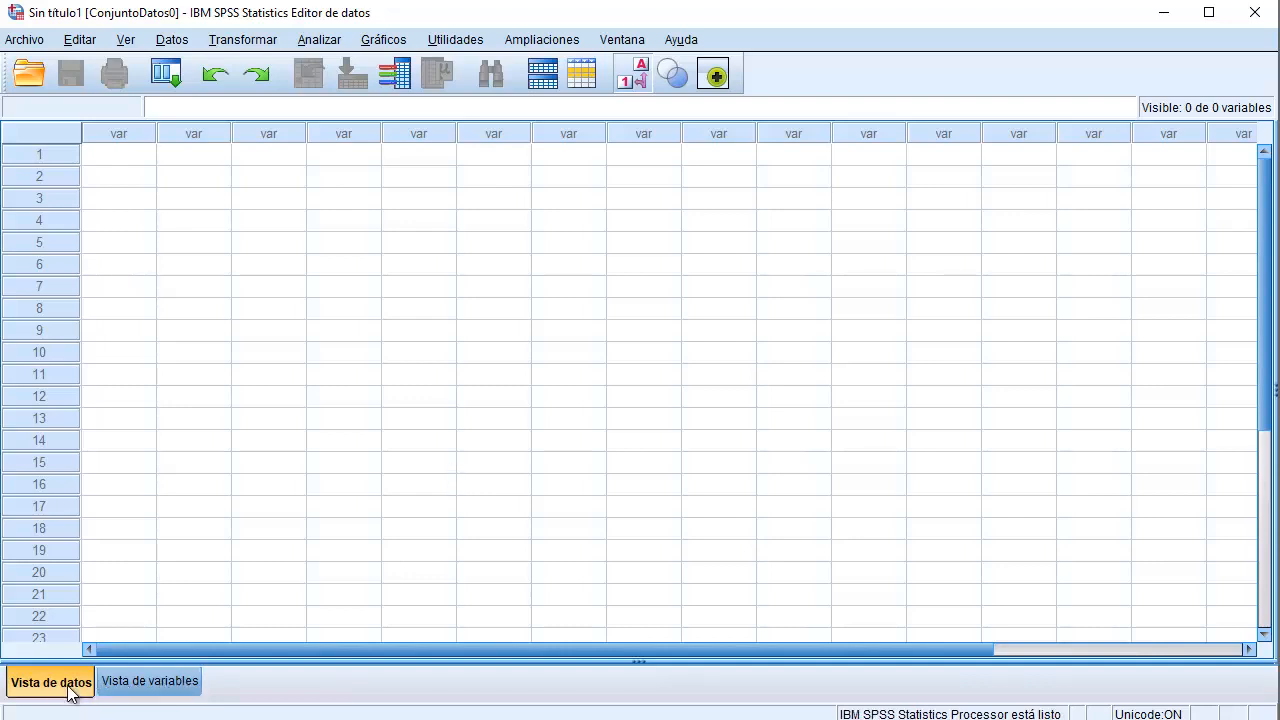
left_click(136, 688)
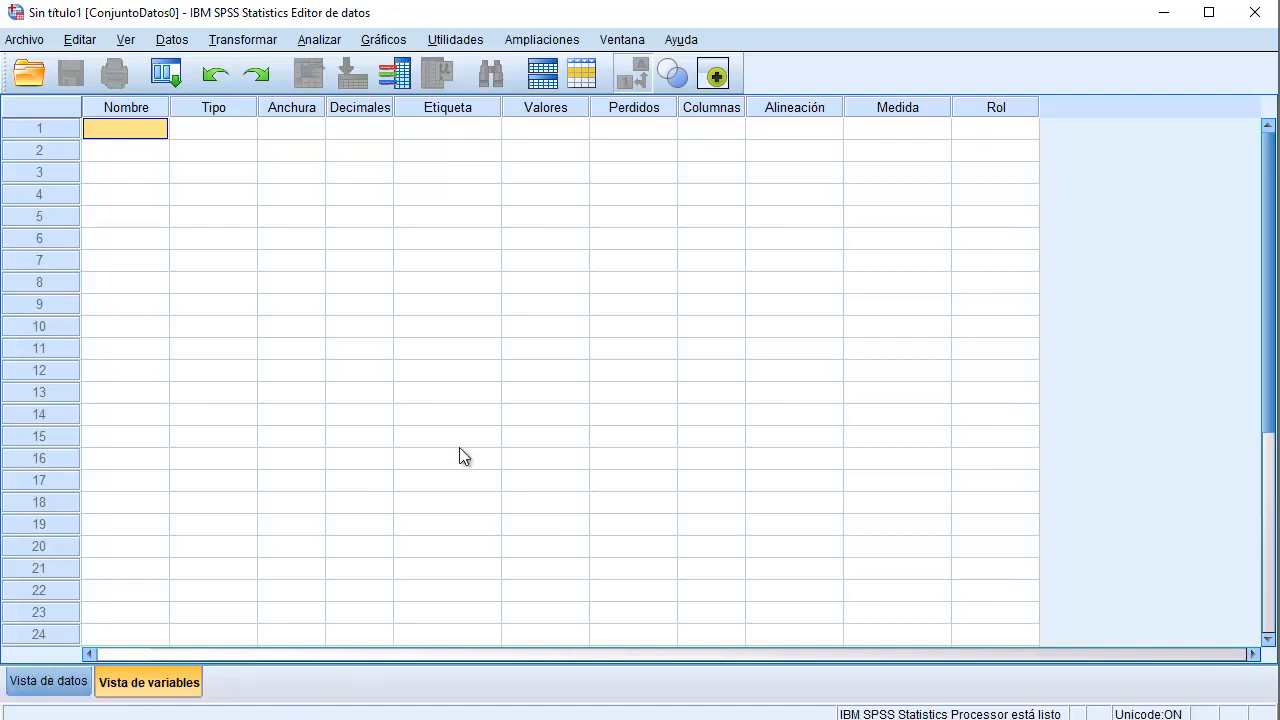
left_click(50, 681)
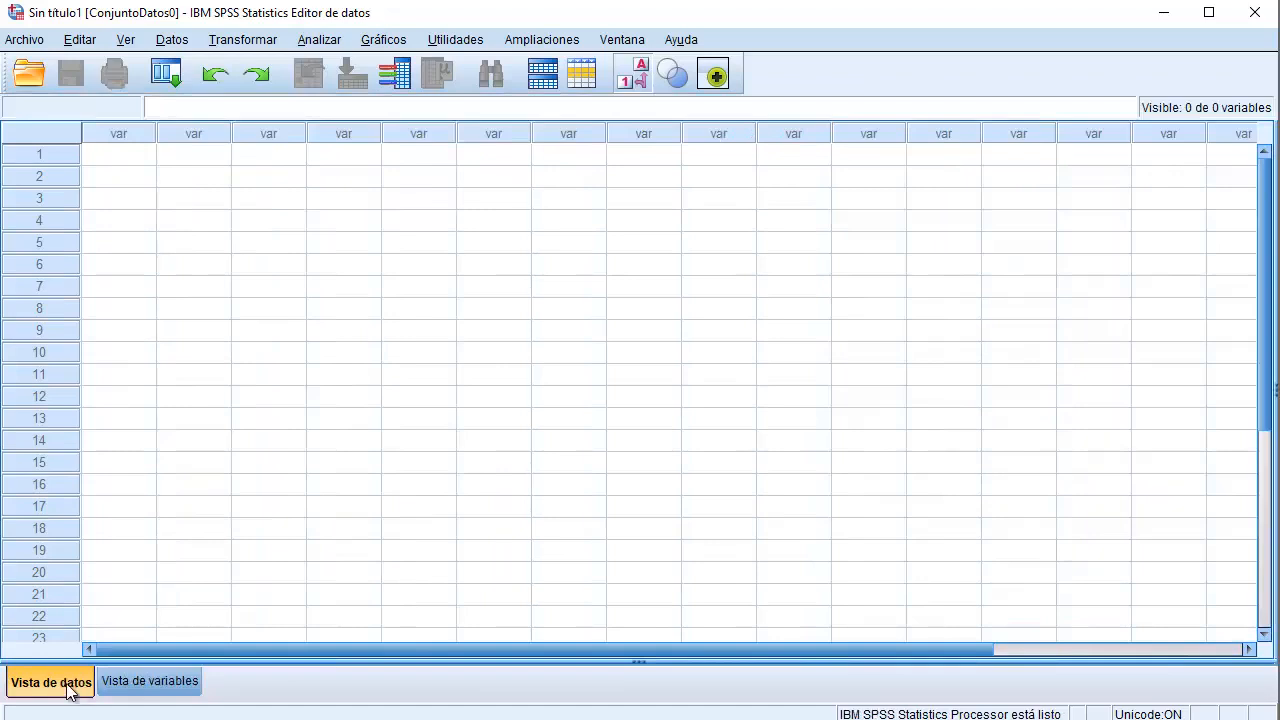
left_click(165, 689)
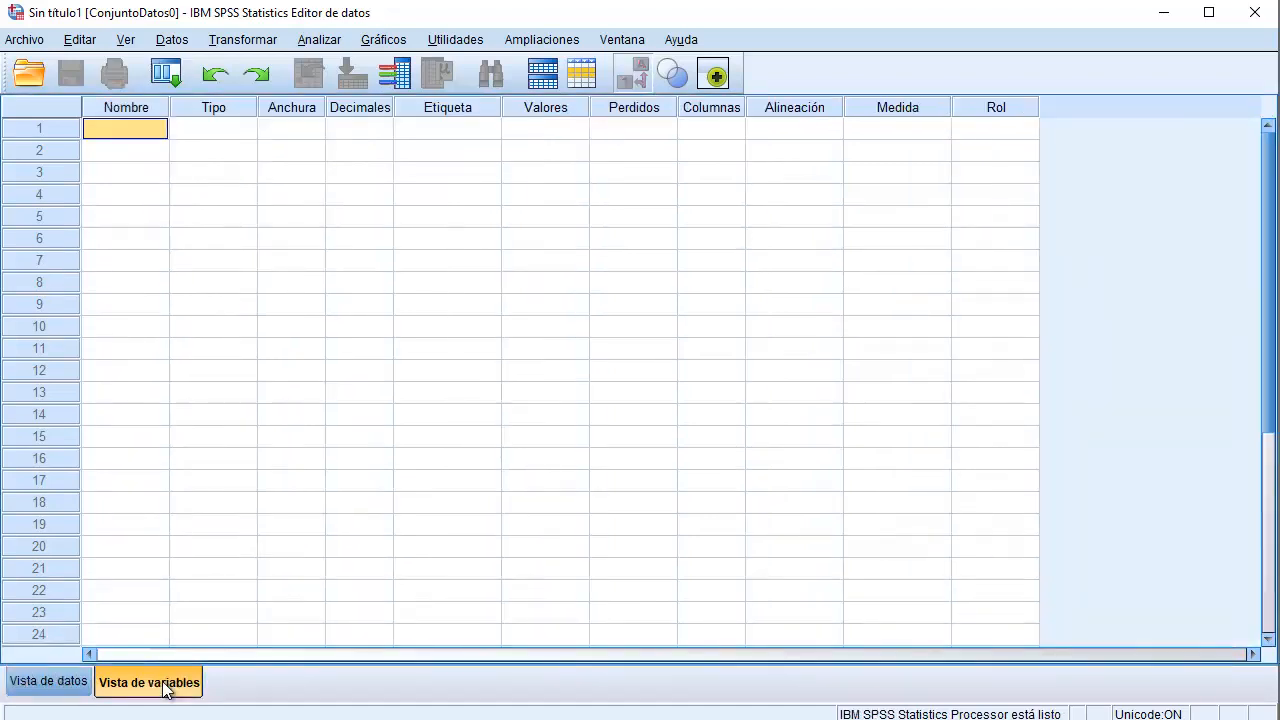
left_click(8, 686)
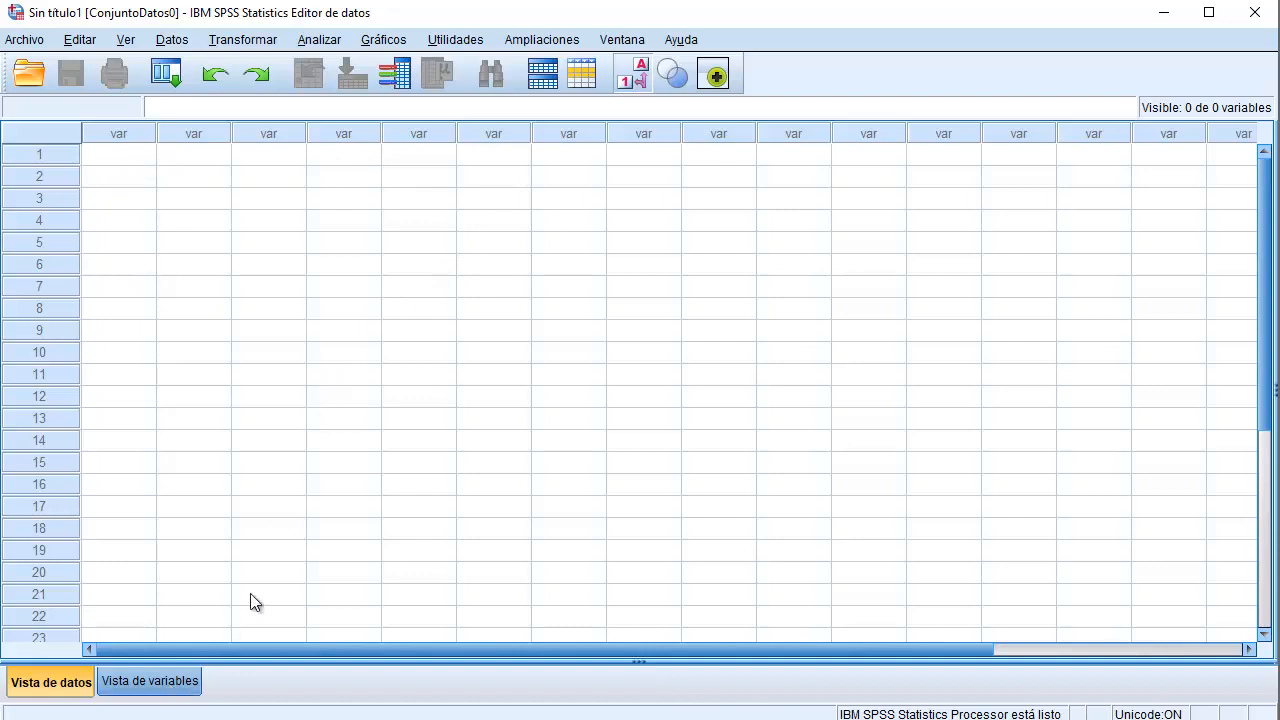
left_click(170, 684)
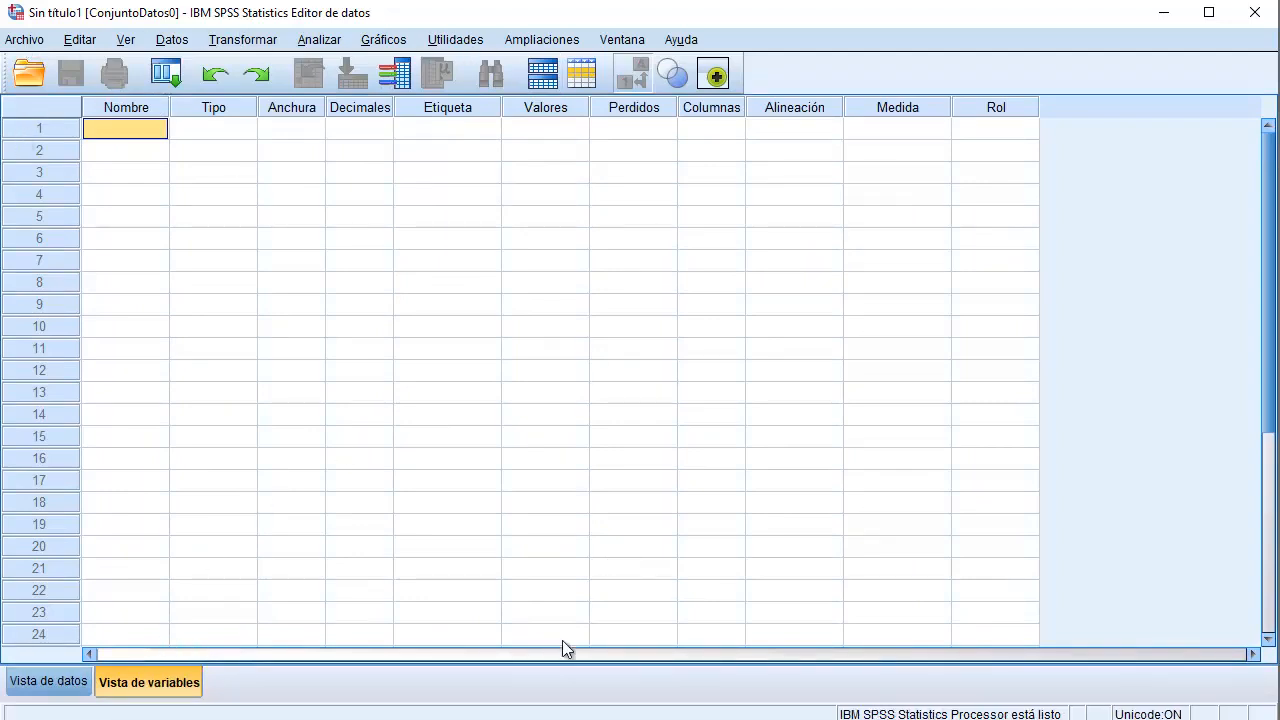
Switch to the Word survey and highlight the question labels "1.- Sexo:" and "2.- Edad:" in yellow.
mouse_move(515, 719)
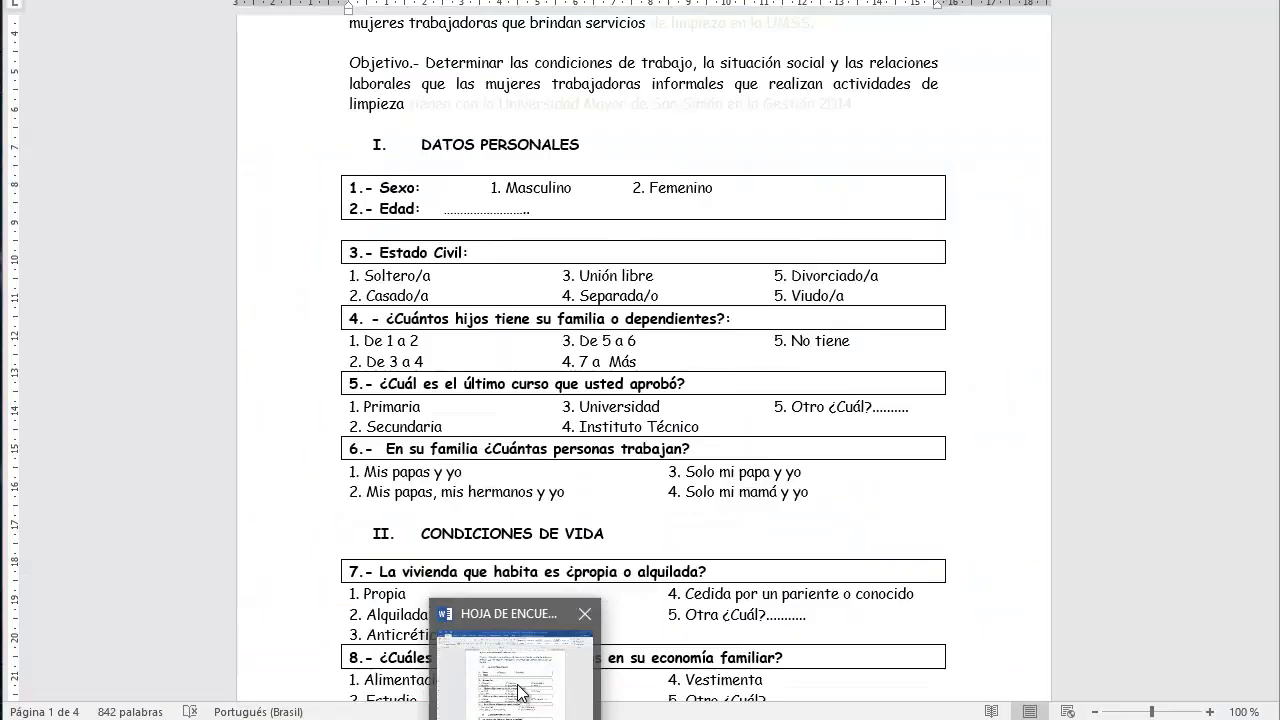
left_click(522, 695)
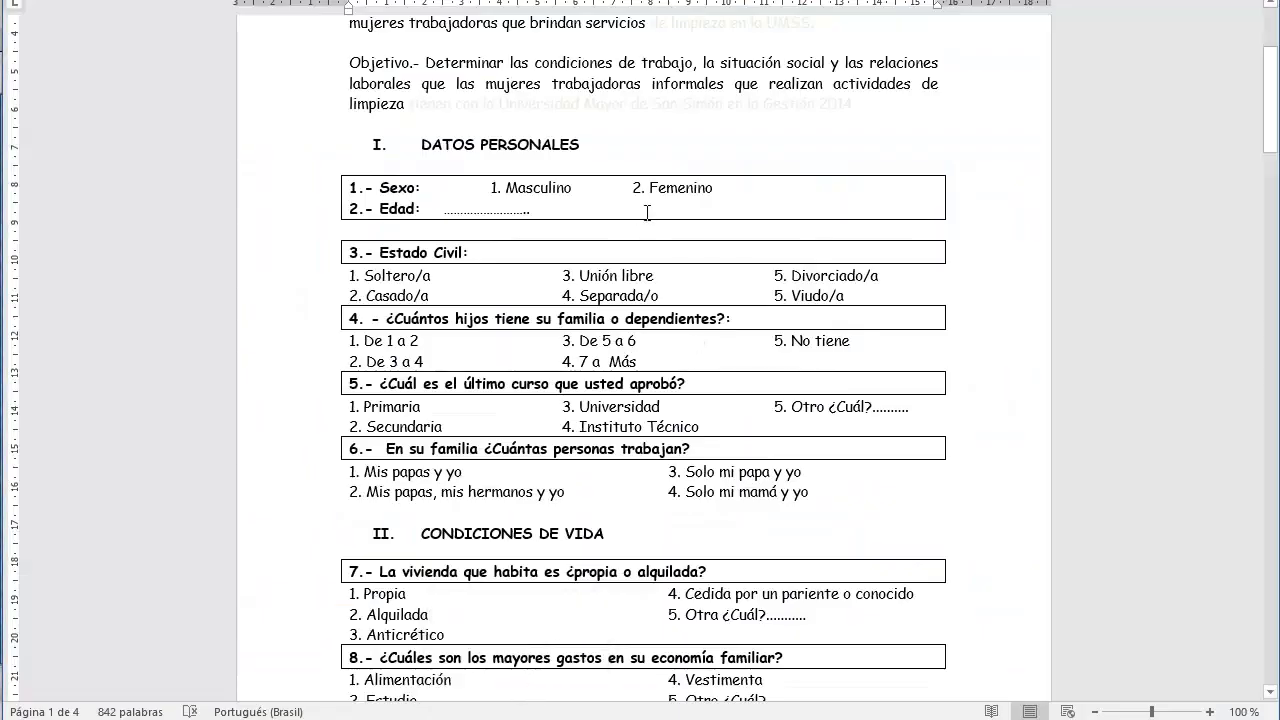
scroll(632, 205, "down", 2)
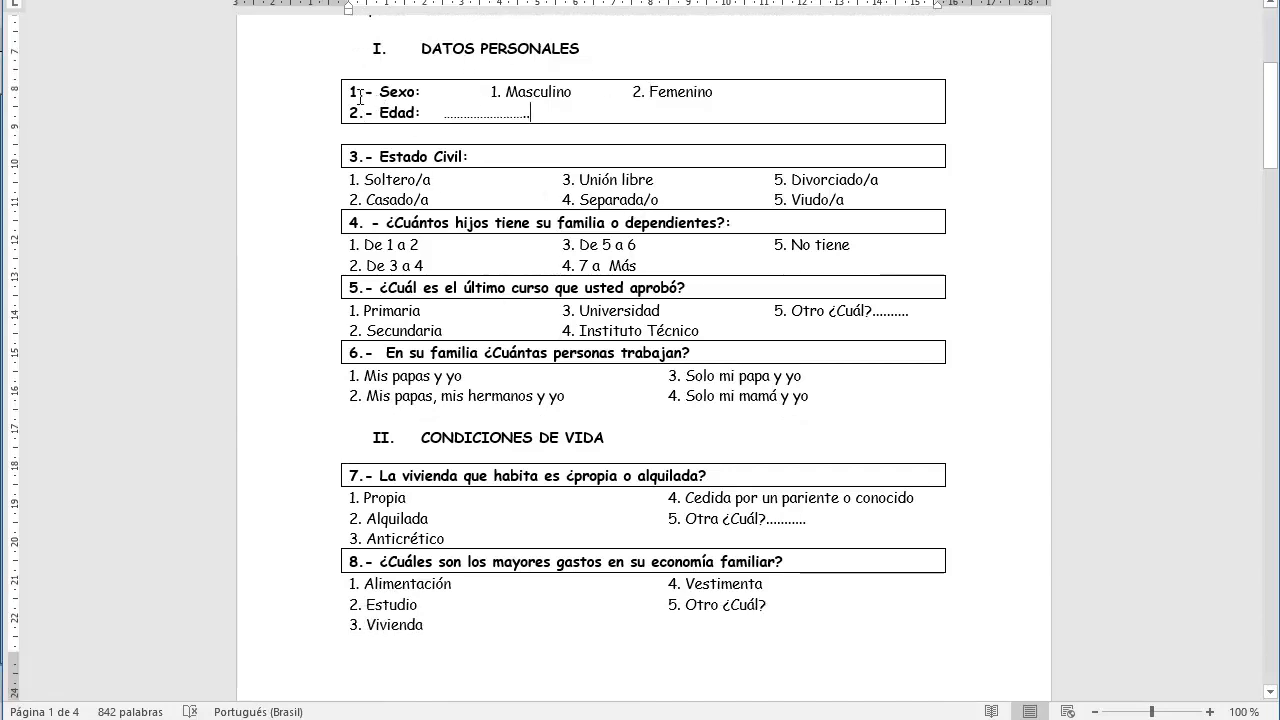
left_click_drag(346, 92, 424, 92)
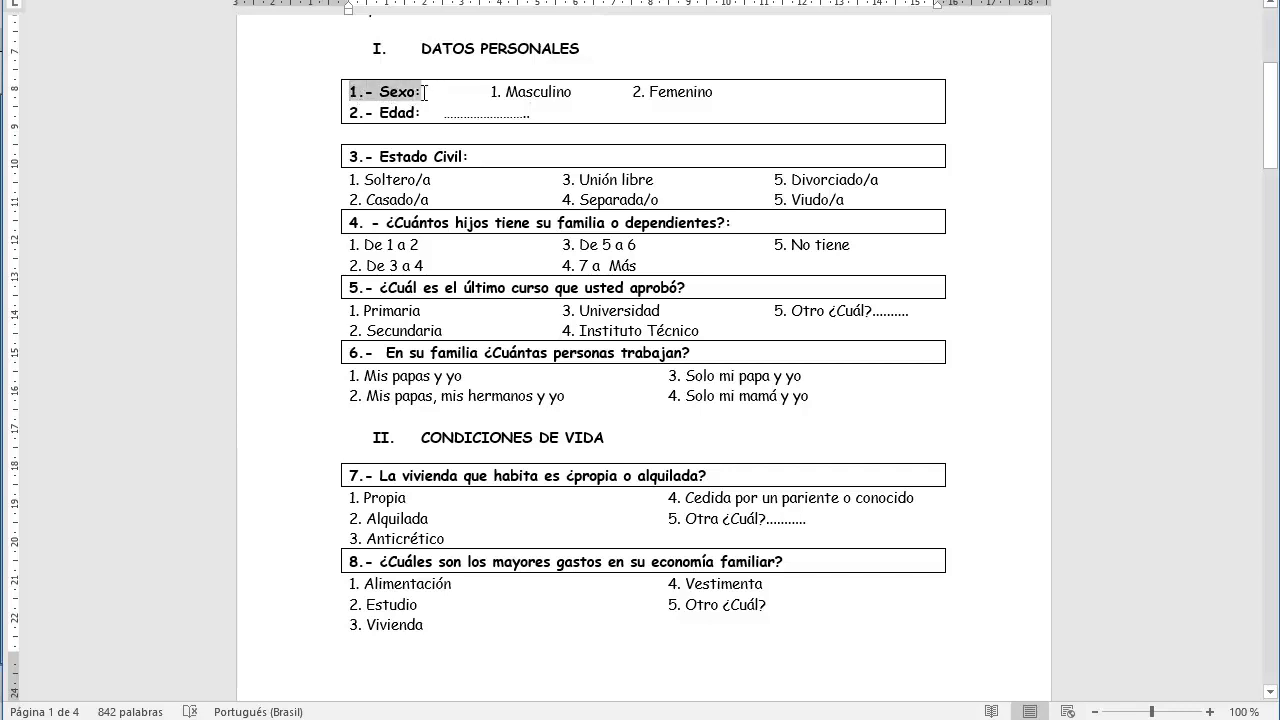
left_click(366, 1)
left_click_drag(350, 112, 421, 112)
left_click(366, 1)
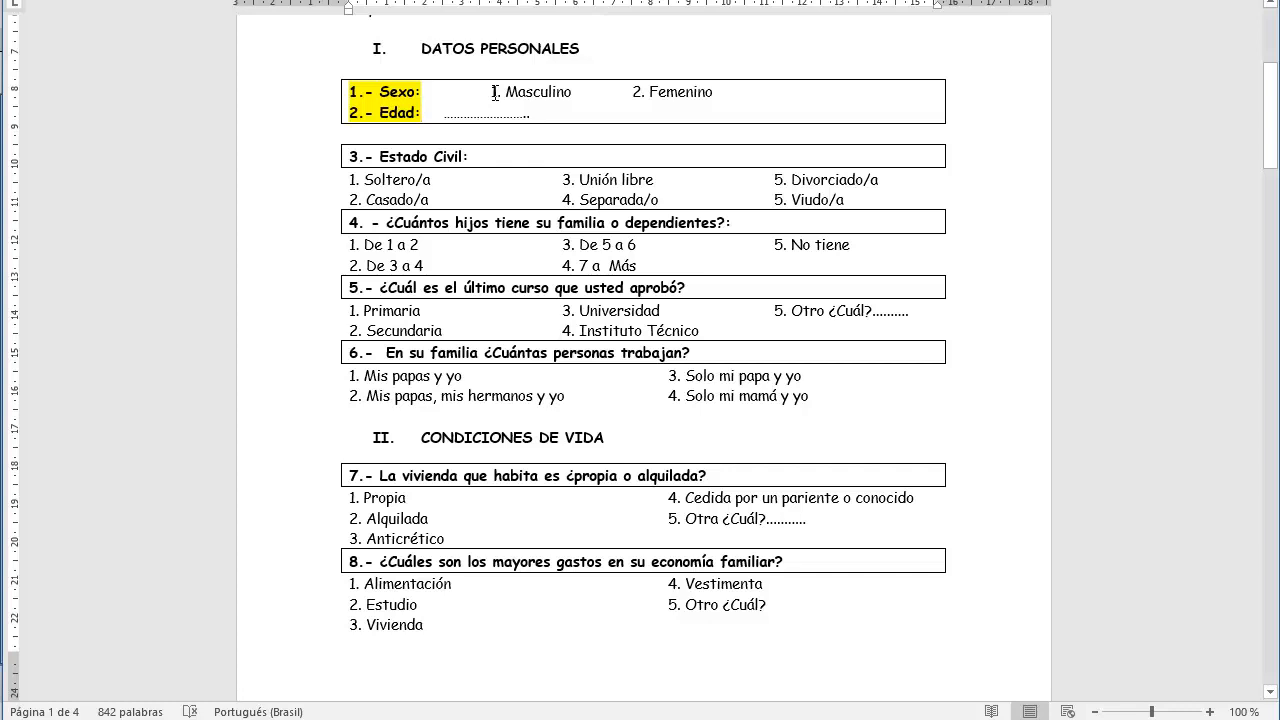
Examine the Sexo question together with its answer options, 1. Masculino and 2. Femenino.
left_click_drag(494, 92, 571, 92)
left_click(584, 92)
left_click_drag(382, 91, 698, 95)
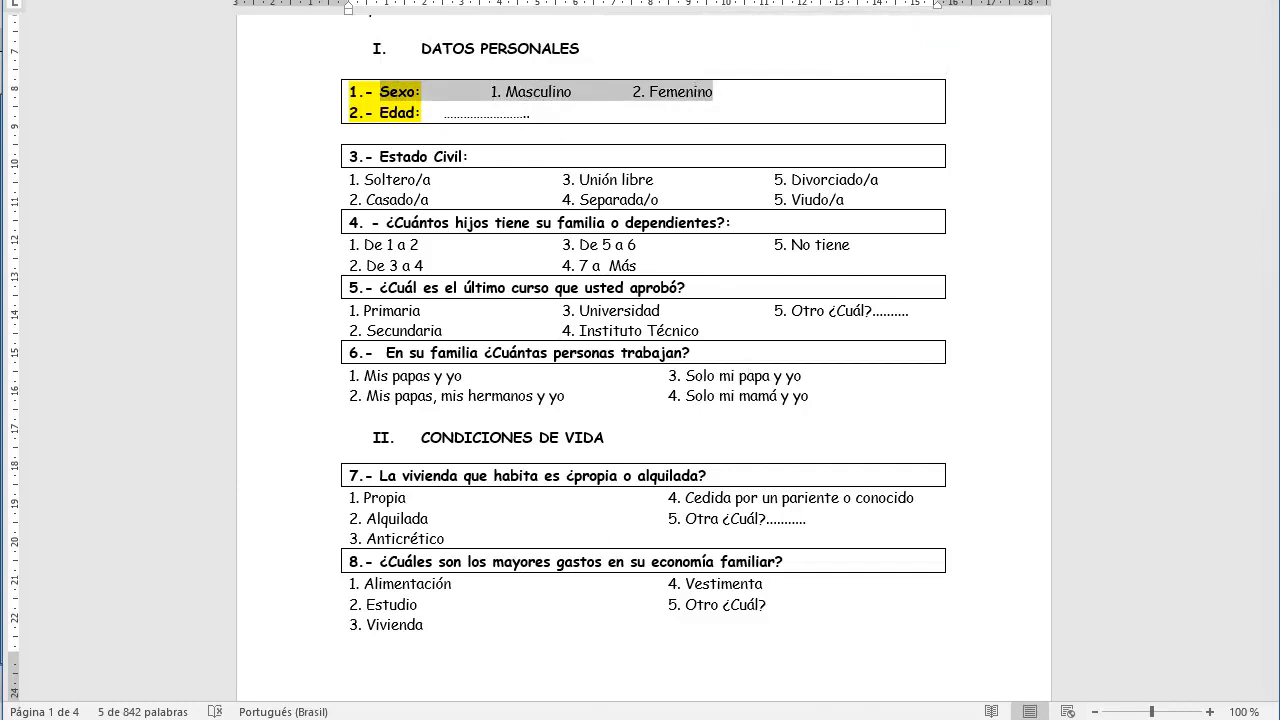
Switch to SPSS and define the first variable with the name Sexo.
left_click(763, 664)
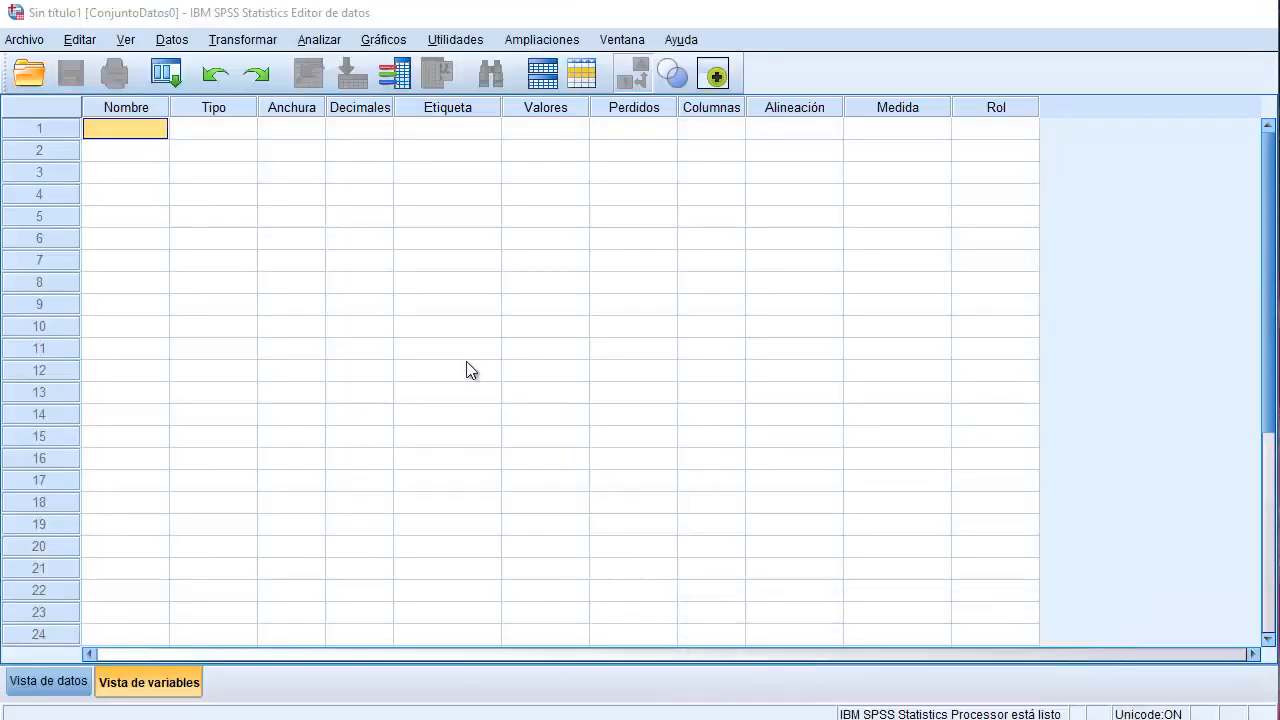
left_click(131, 109)
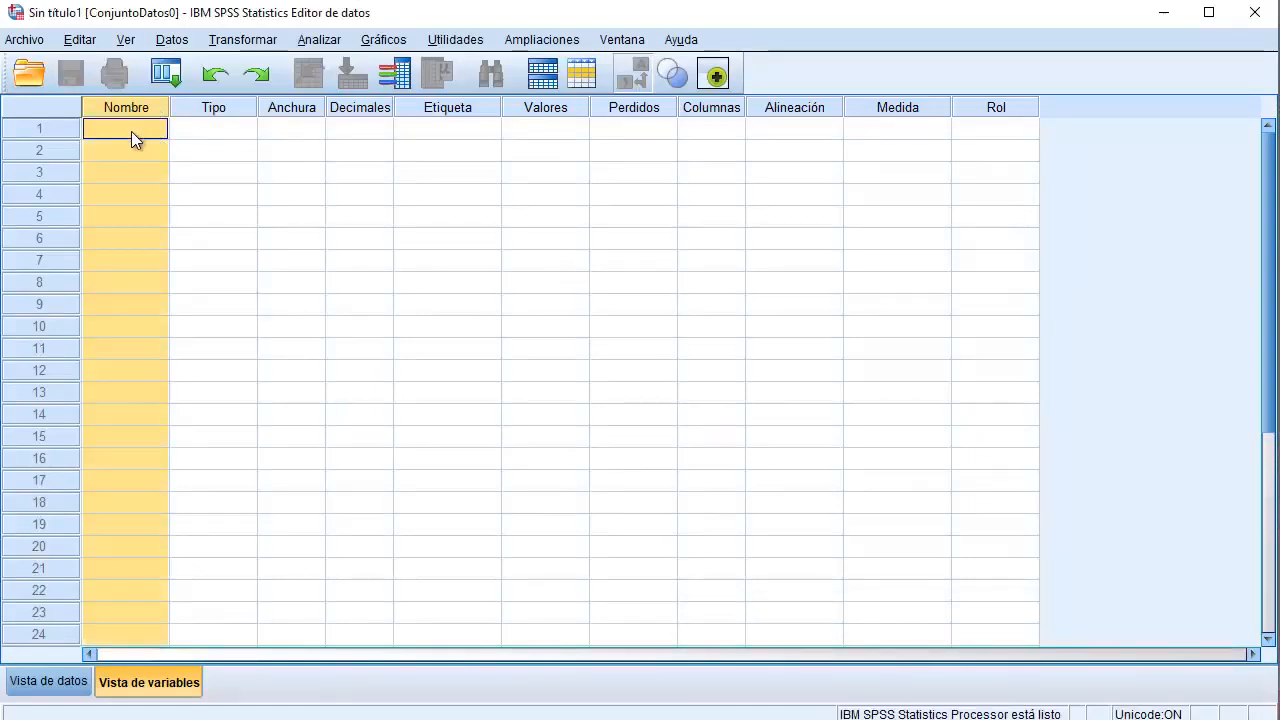
left_click(131, 130)
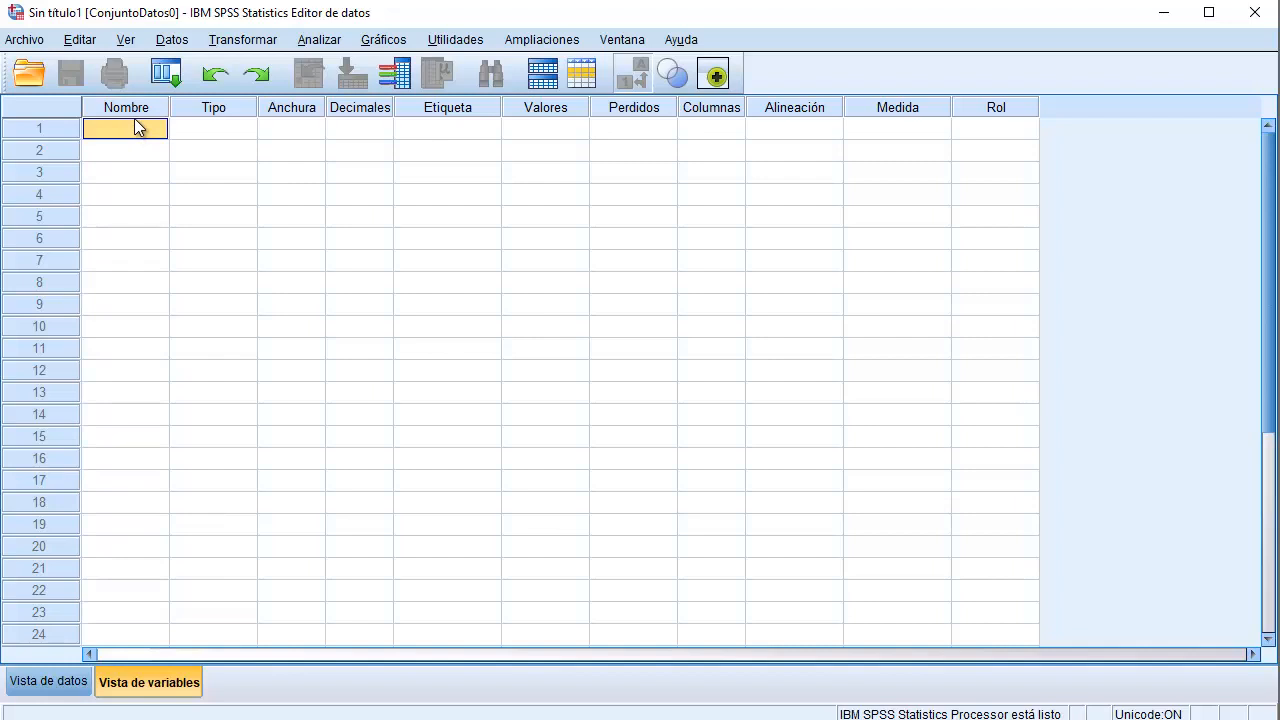
type("Sexo")
key("Tab")
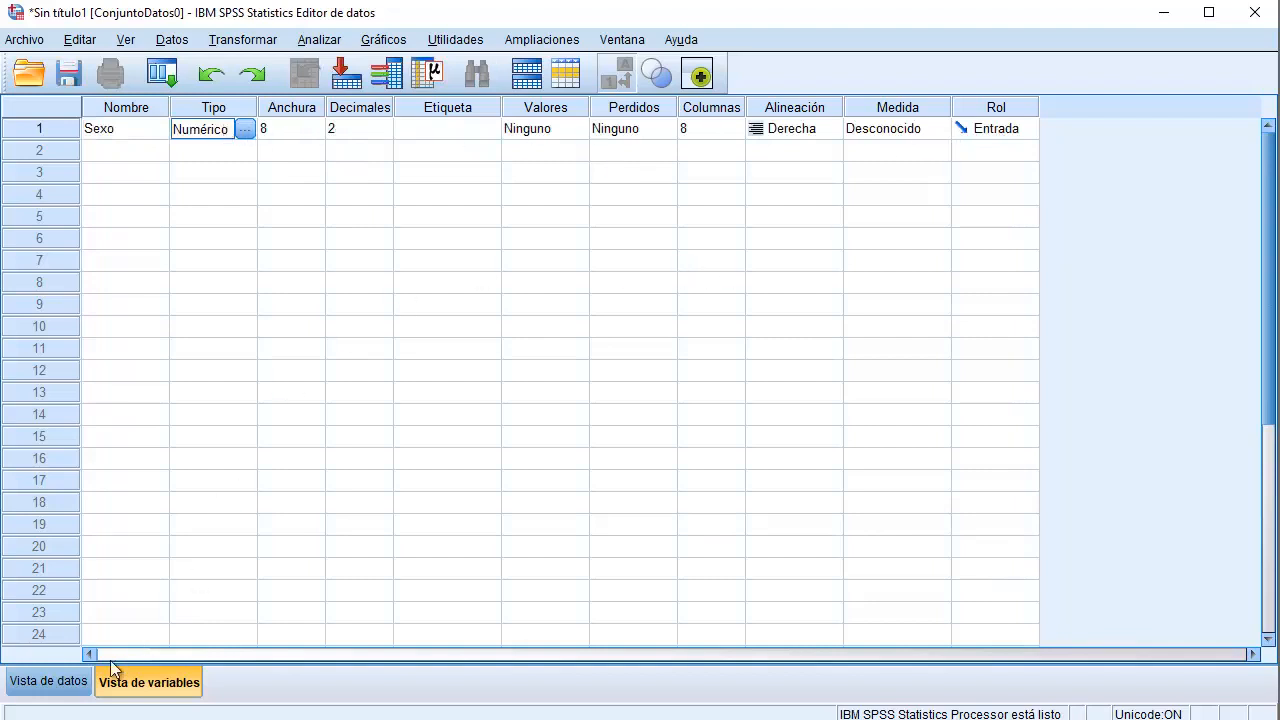
Check the column of the Sexo variable in the data view and return to the variable definitions.
left_click(55, 683)
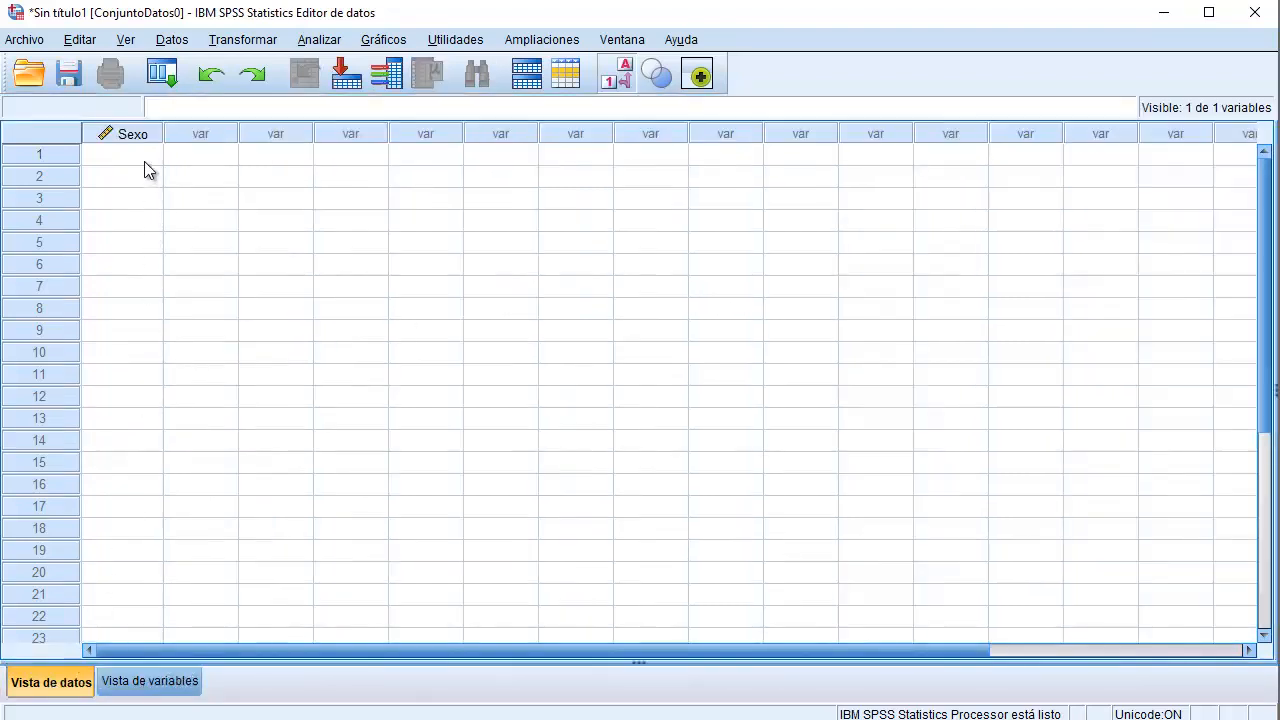
mouse_move(137, 145)
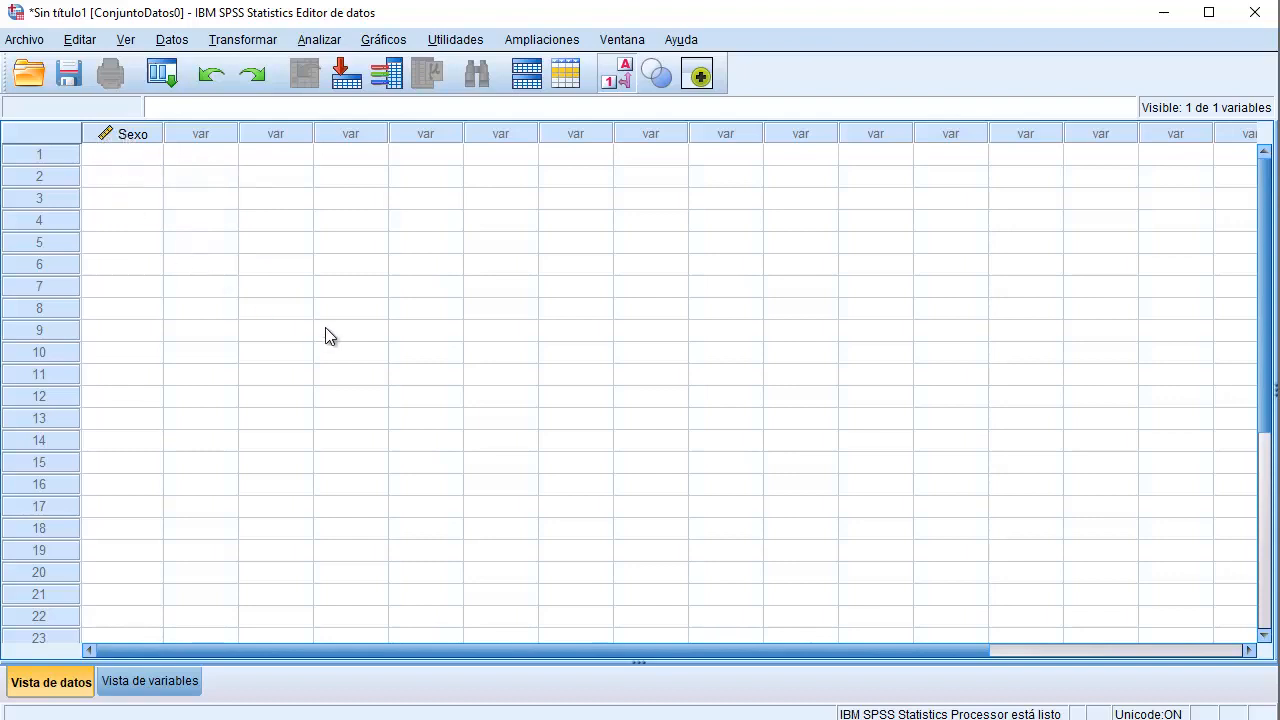
left_click(165, 682)
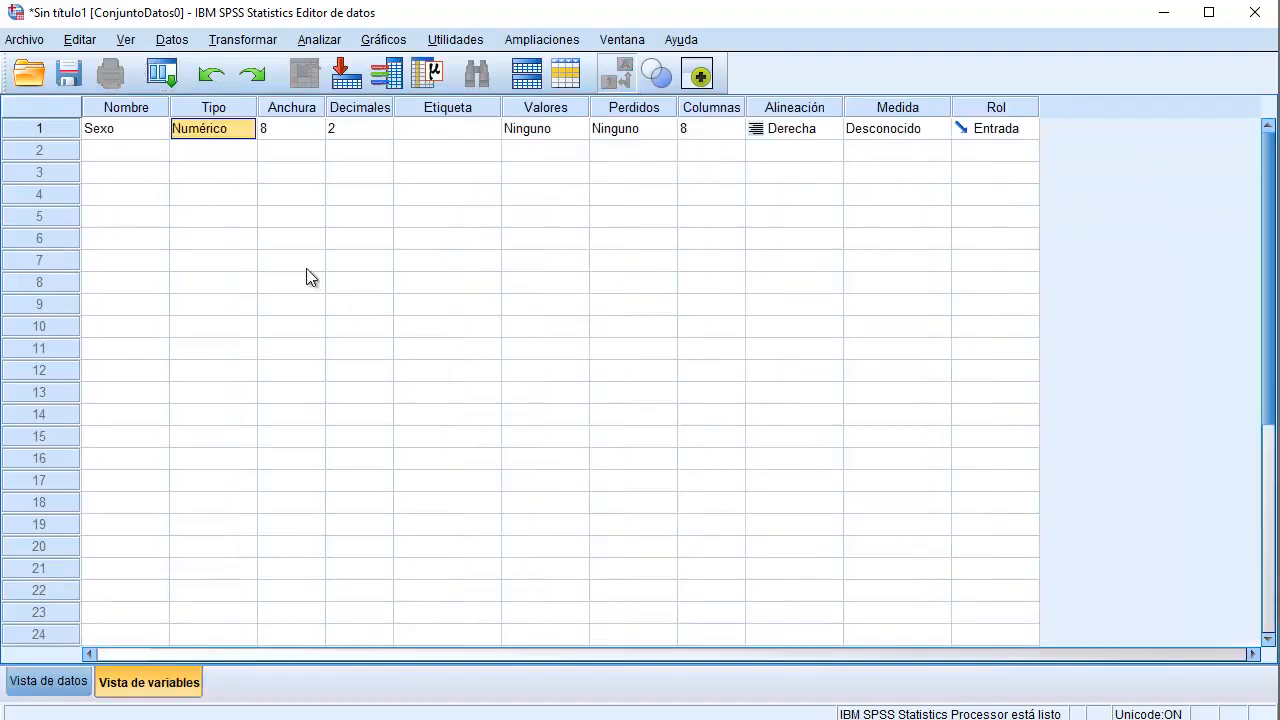
View the variable type options of Sexo and close them without changing anything.
left_click(304, 192)
left_click(378, 153)
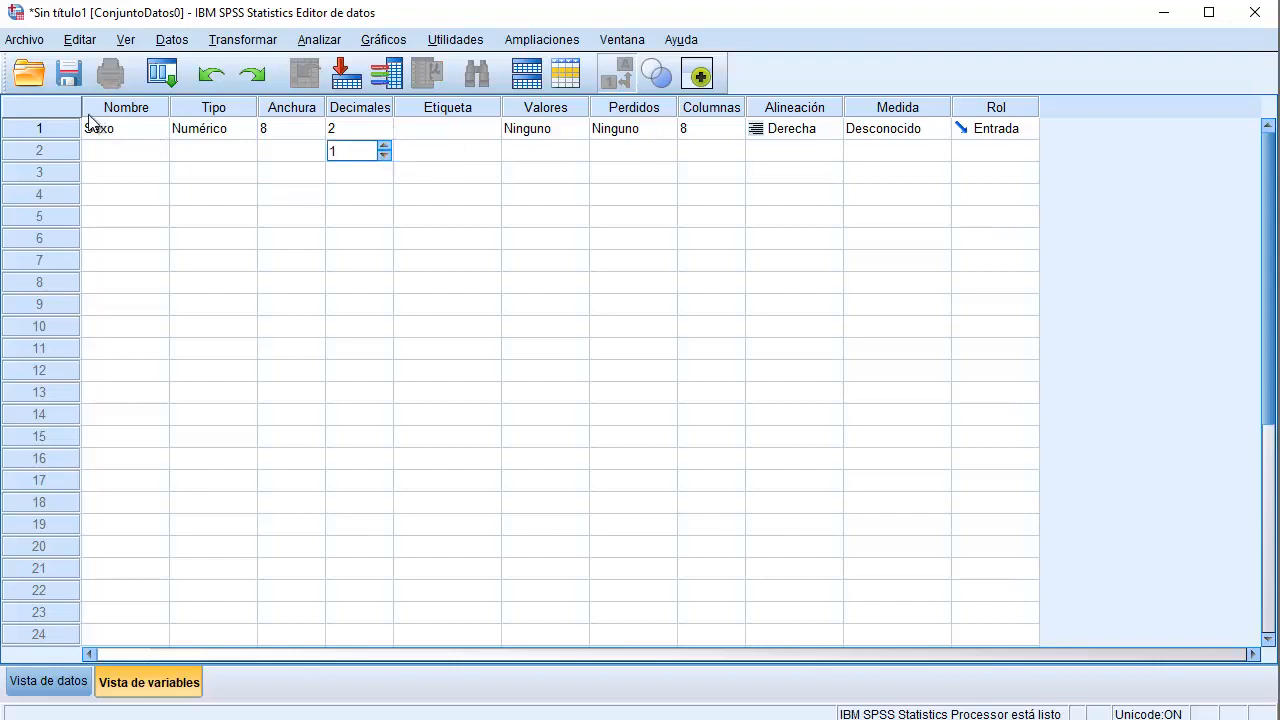
left_click(100, 149)
left_click(252, 130)
left_click(252, 130)
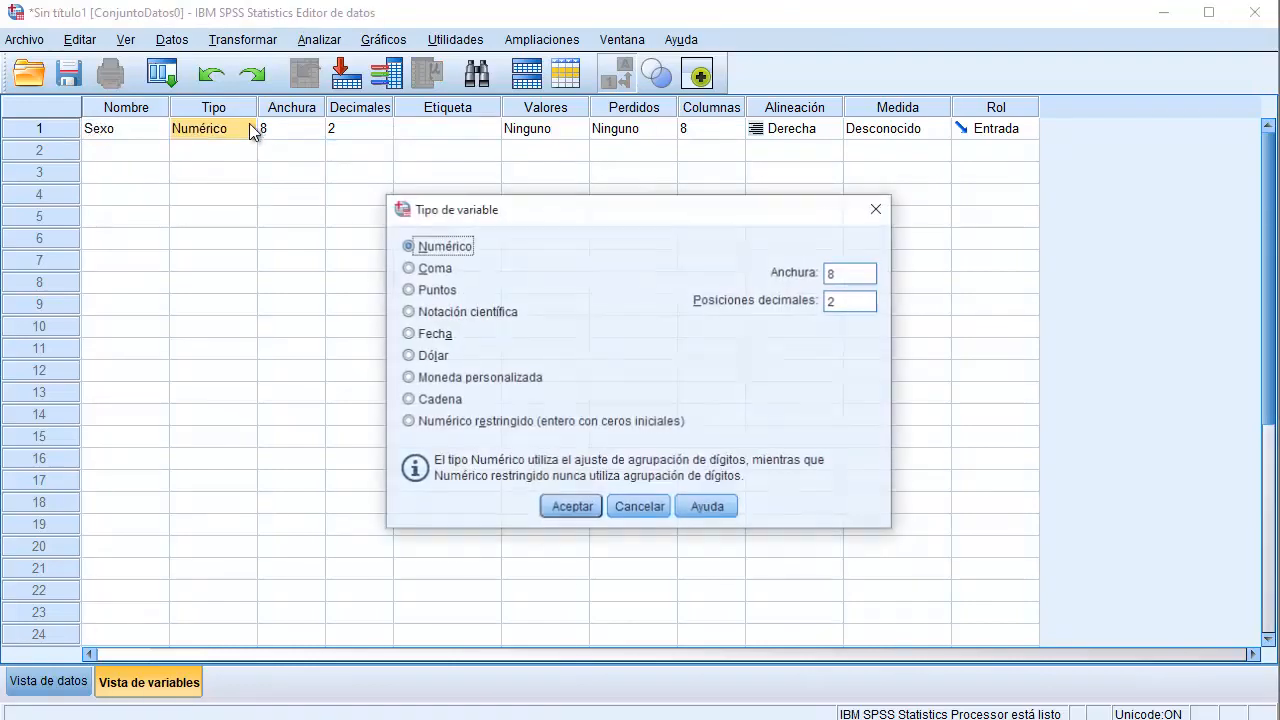
left_click(878, 209)
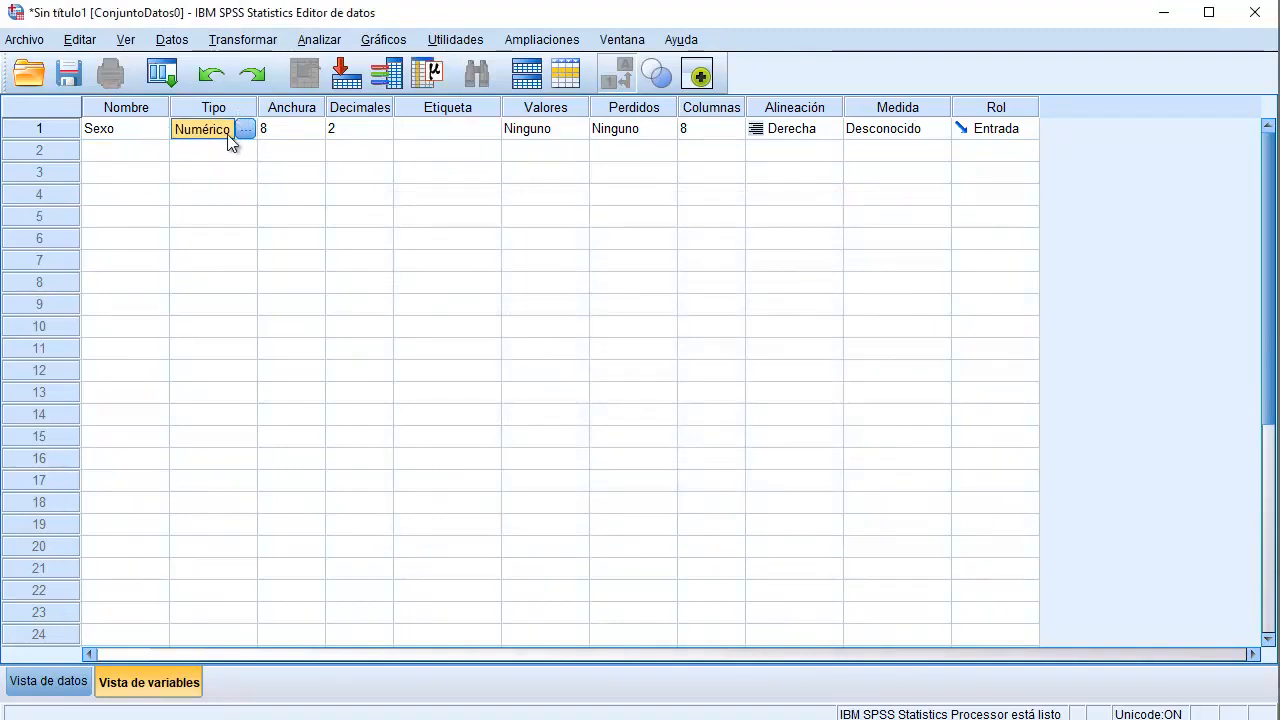
Try a width of 7 for the Sexo variable, restore it to 8, and check the data view.
left_click(315, 135)
left_click(316, 133)
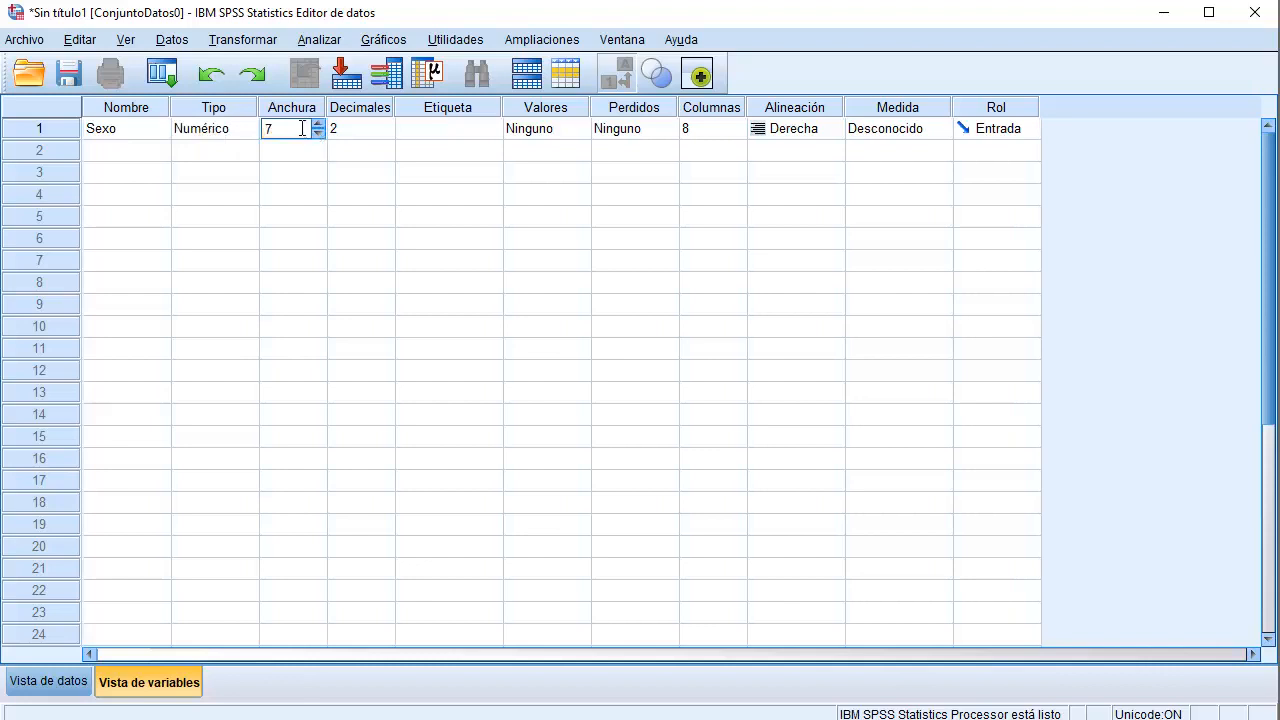
left_click(318, 124)
left_click(62, 682)
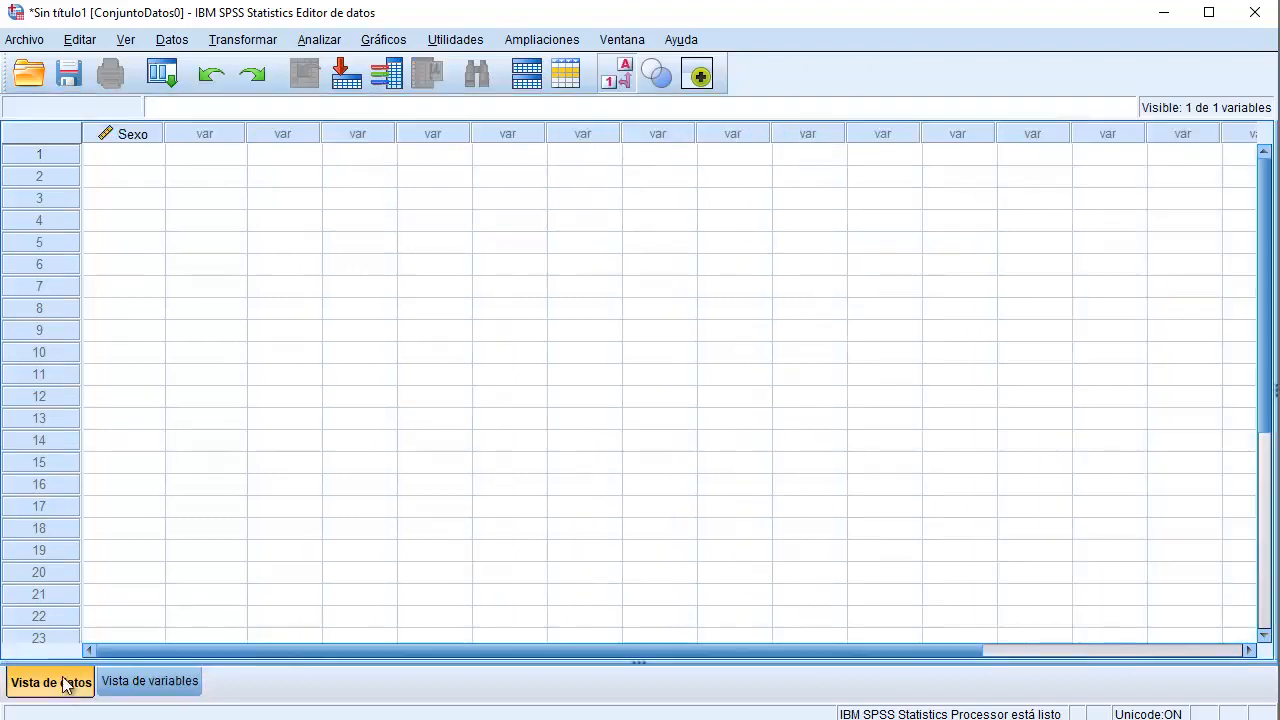
left_click(150, 681)
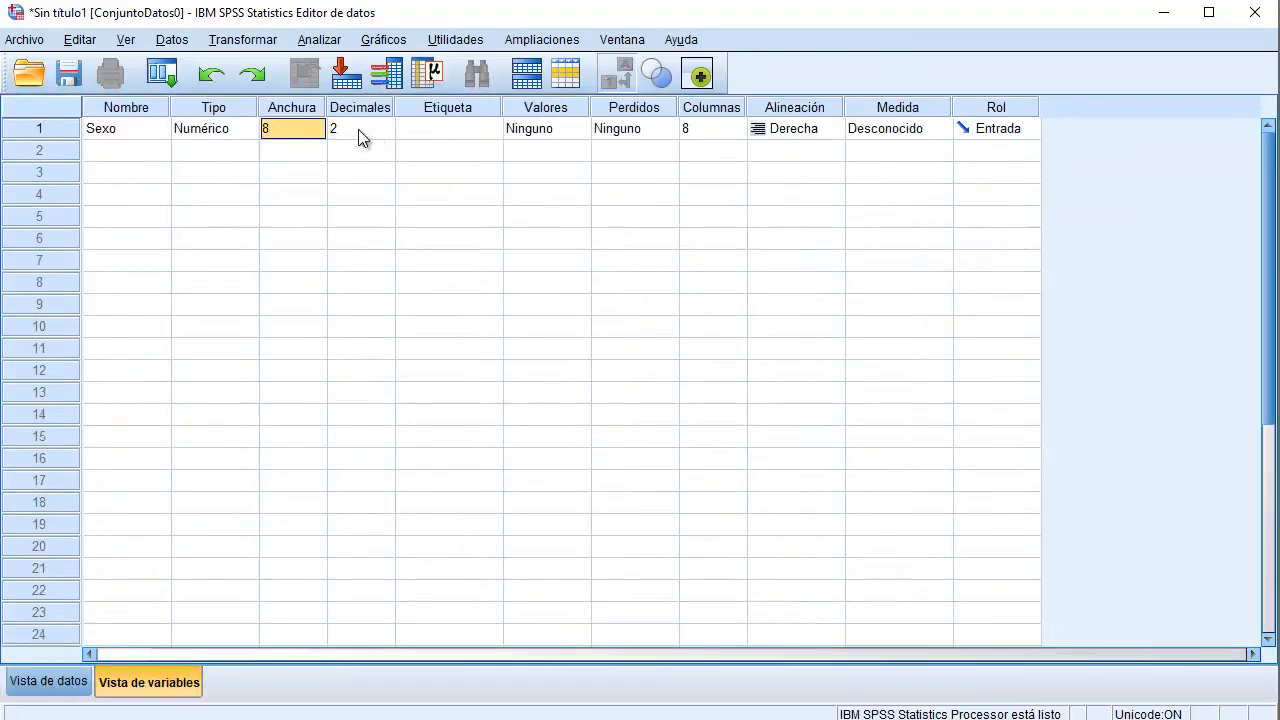
Try a larger width for the Sexo variable, check its column in the data view, and restore the width to 8.
left_click(318, 125)
left_click(318, 125)
left_click(318, 125)
left_click(35, 683)
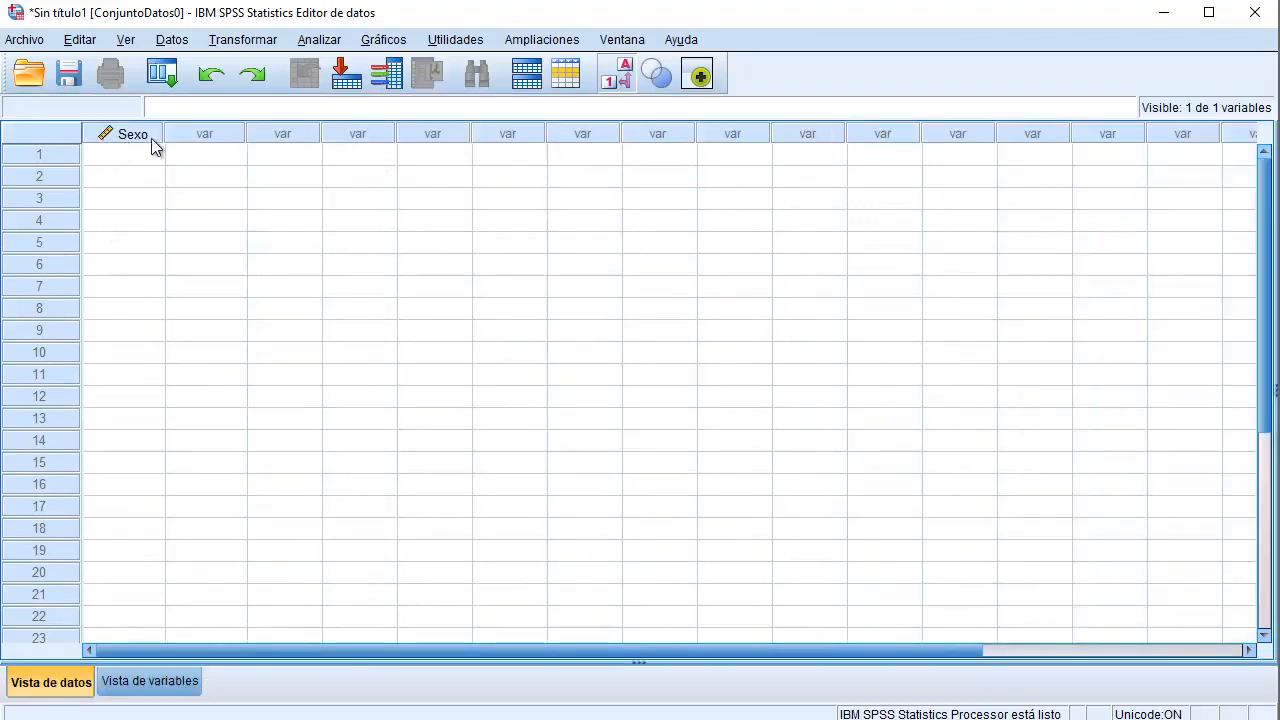
left_click(150, 681)
left_click(318, 133)
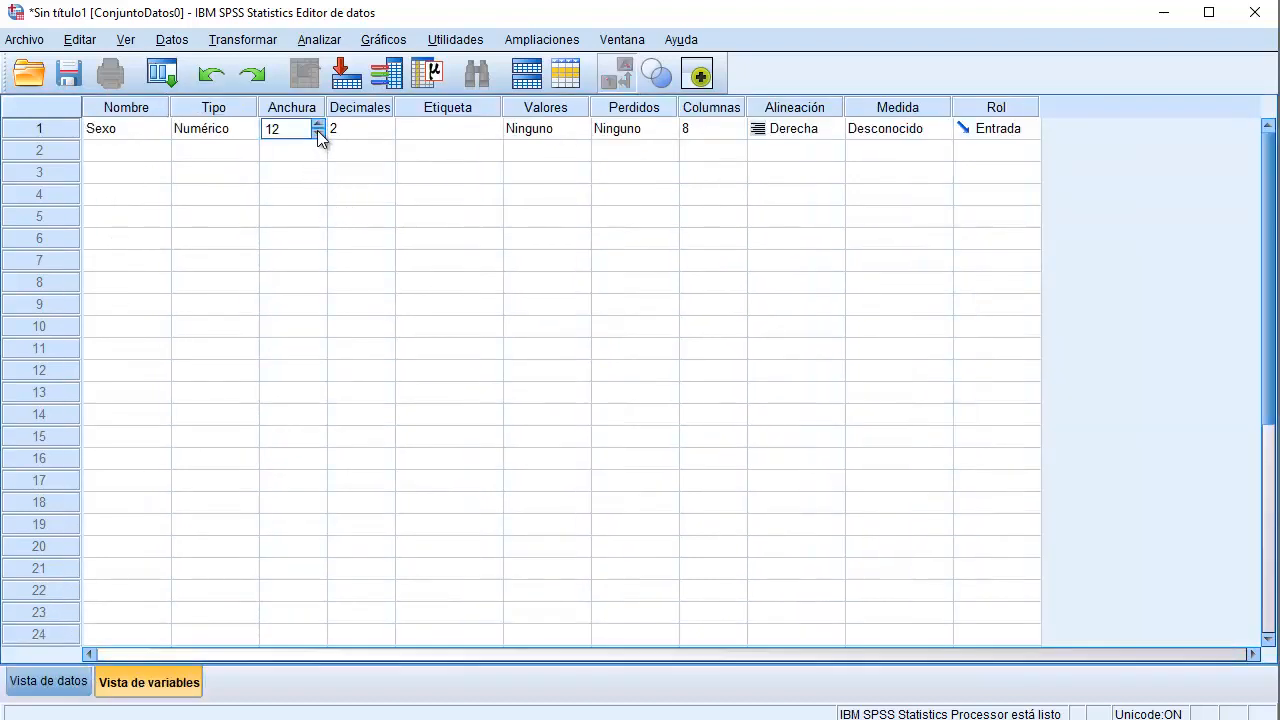
left_click(318, 133)
left_click(318, 133)
left_click(318, 133)
left_click(319, 176)
Set the number of decimals of the Sexo variable to 0.
left_click(366, 128)
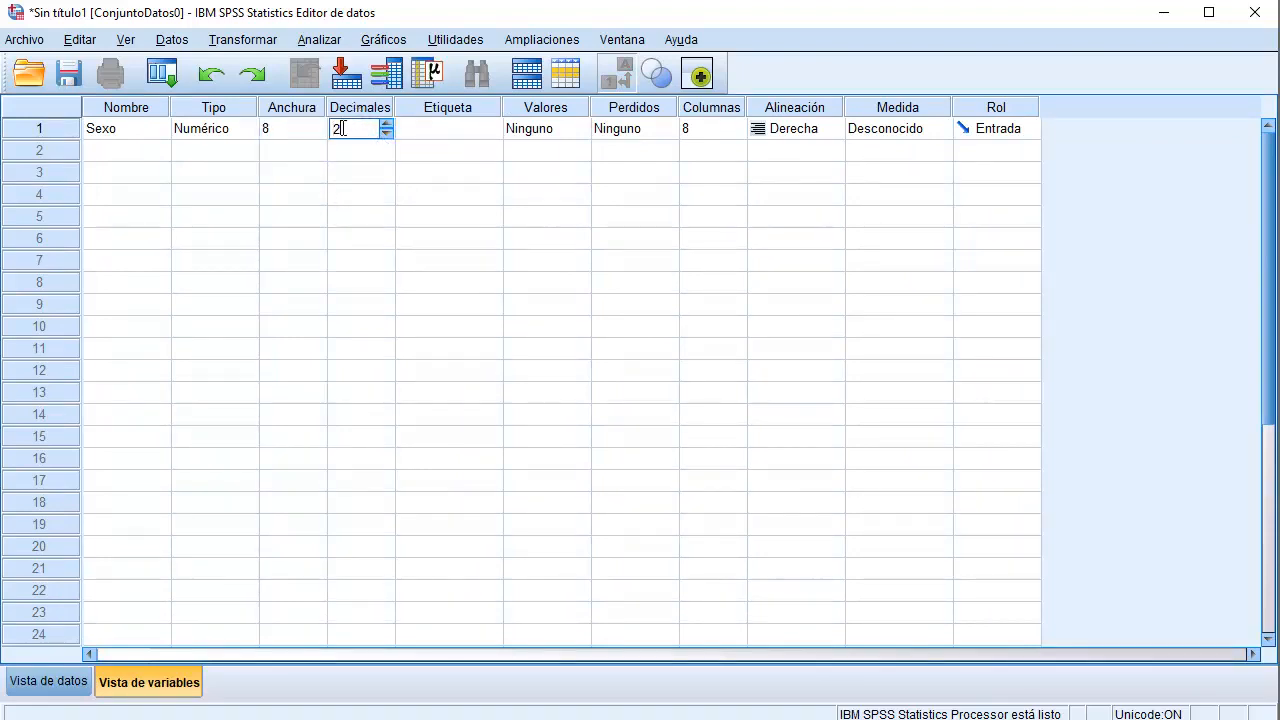
key("BackSpace")
type("0")
Label the Sexo variable "Sexo del encuestado" and widen the label column to fit the full text.
left_click(428, 127)
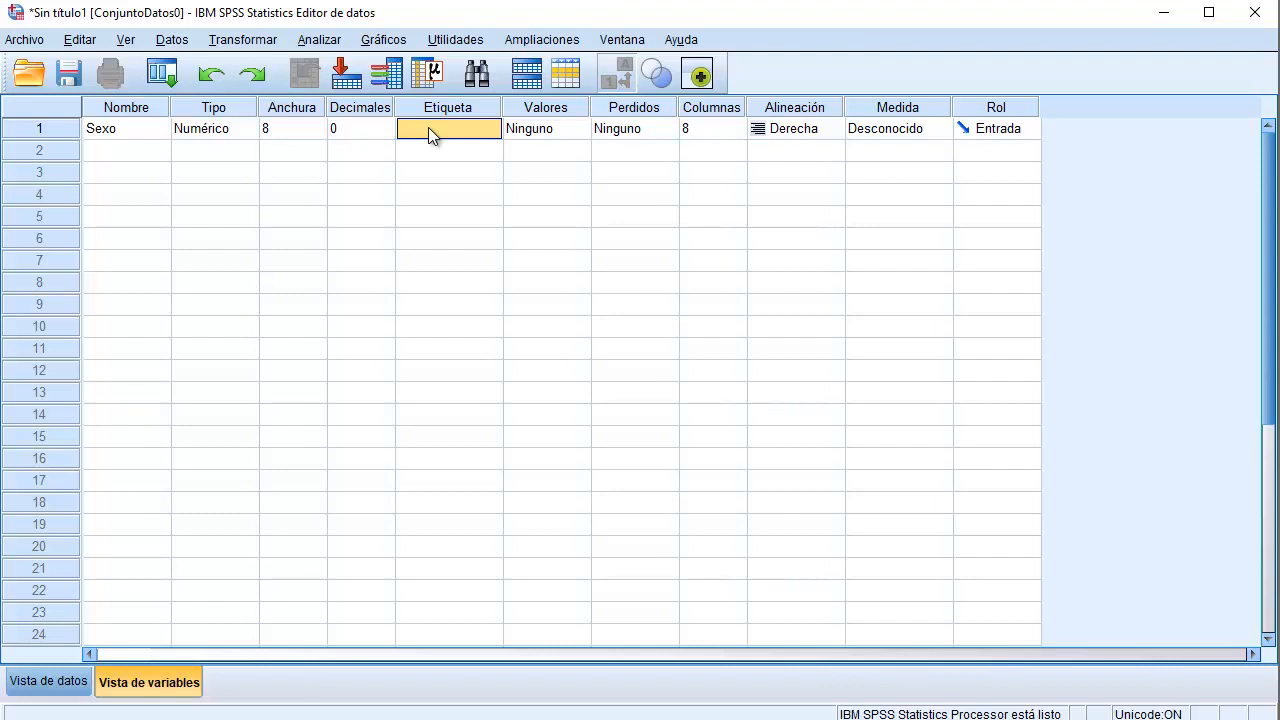
left_click(428, 127)
type("Sex")
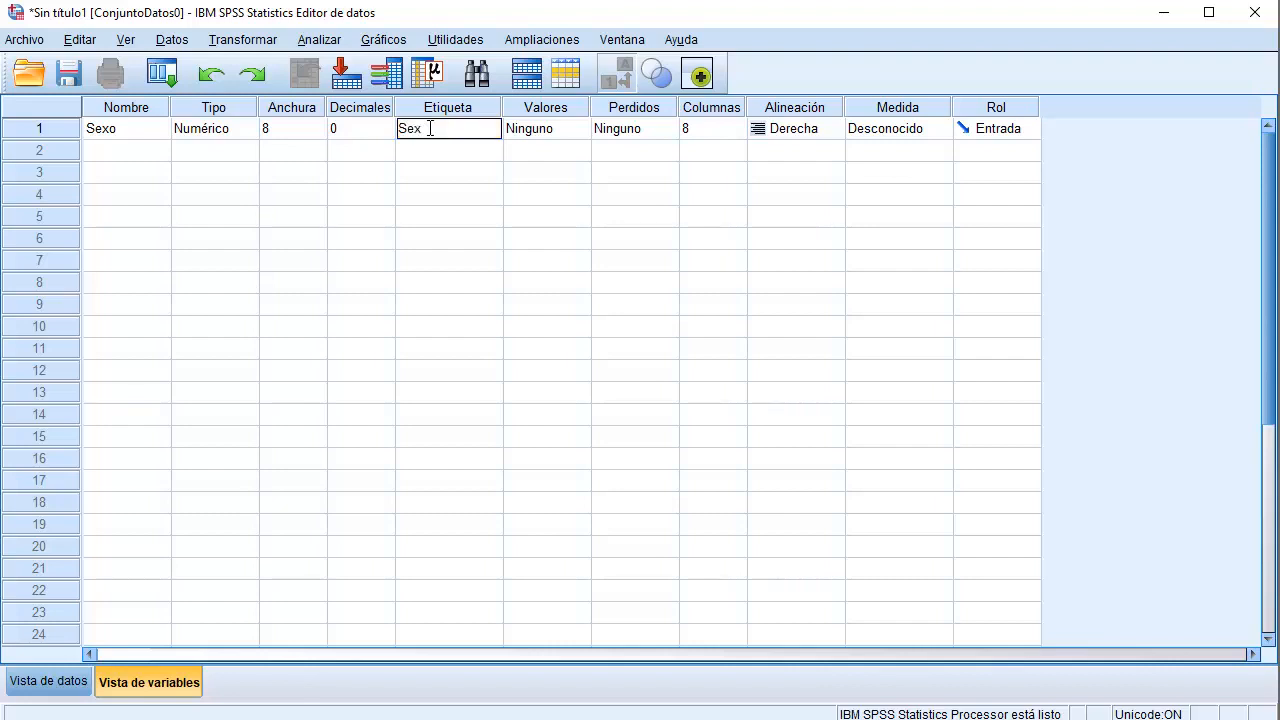
type("o del encuestado")
left_click_drag(502, 107, 530, 108)
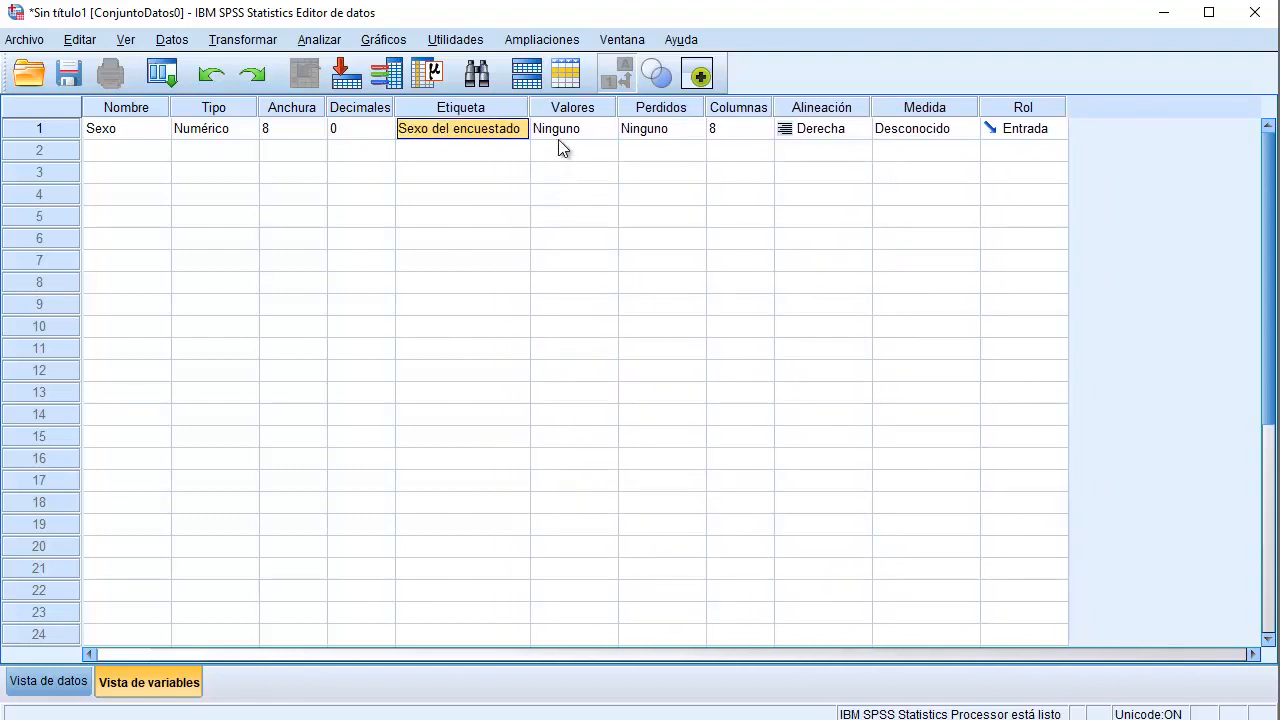
Look at the value labels dialog of the Sexo variable and check the Sexo answer options in the Word questionnaire.
left_click(573, 133)
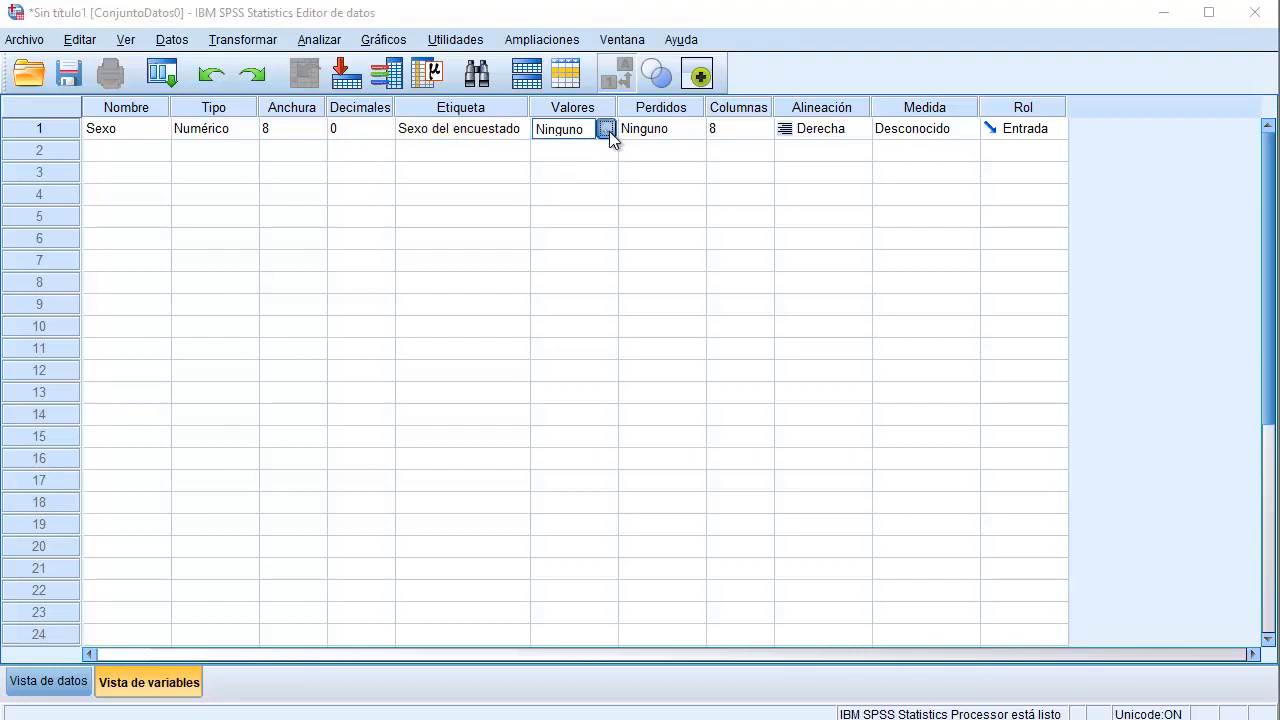
left_click(607, 131)
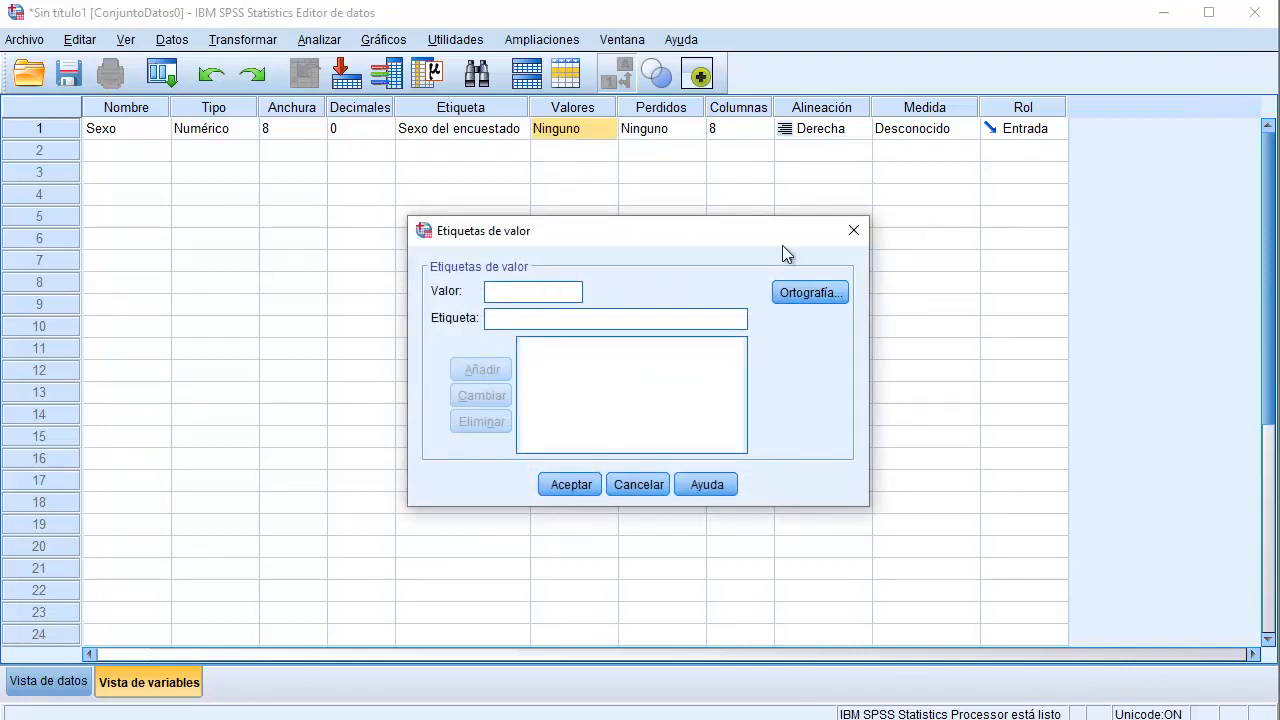
left_click(853, 231)
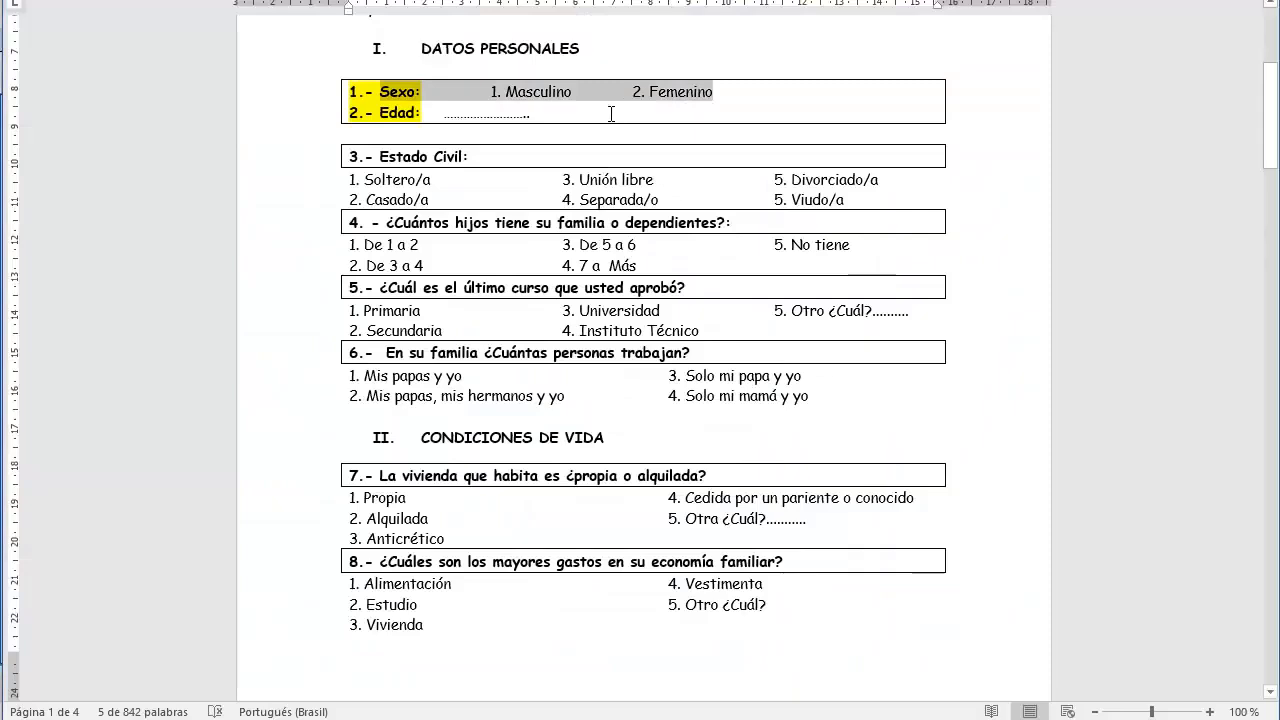
left_click(509, 107)
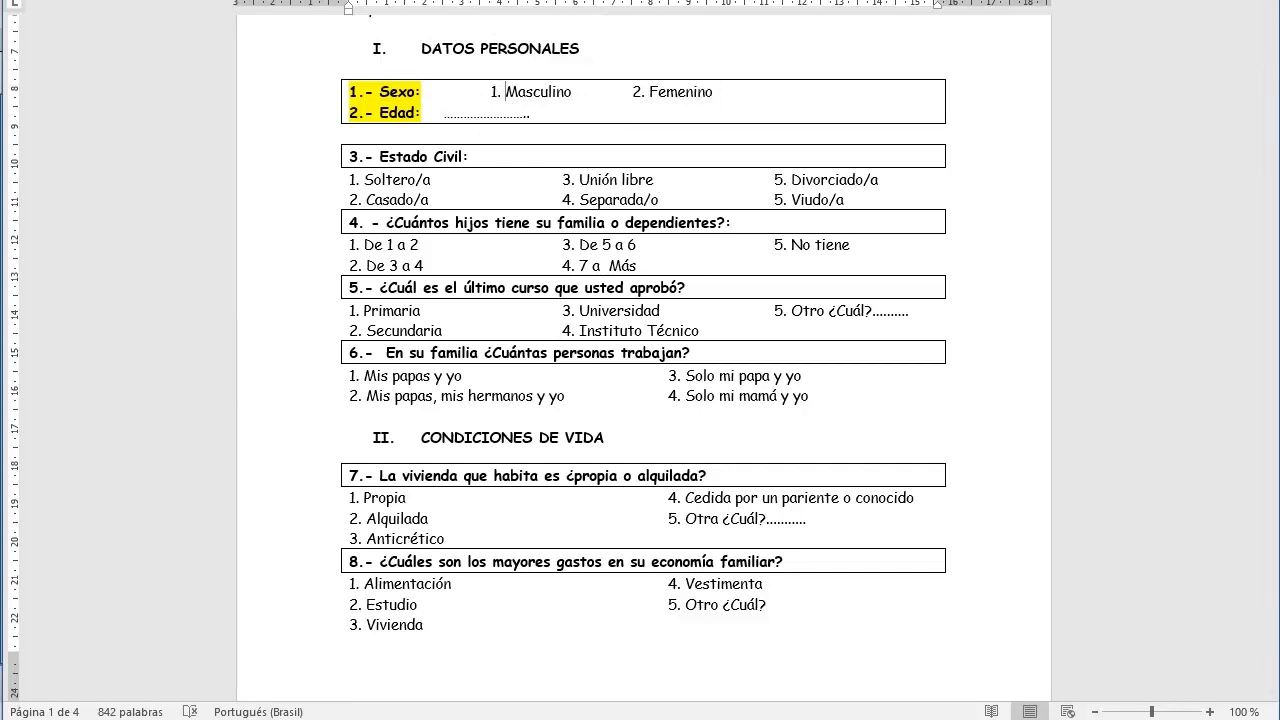
left_click(786, 608)
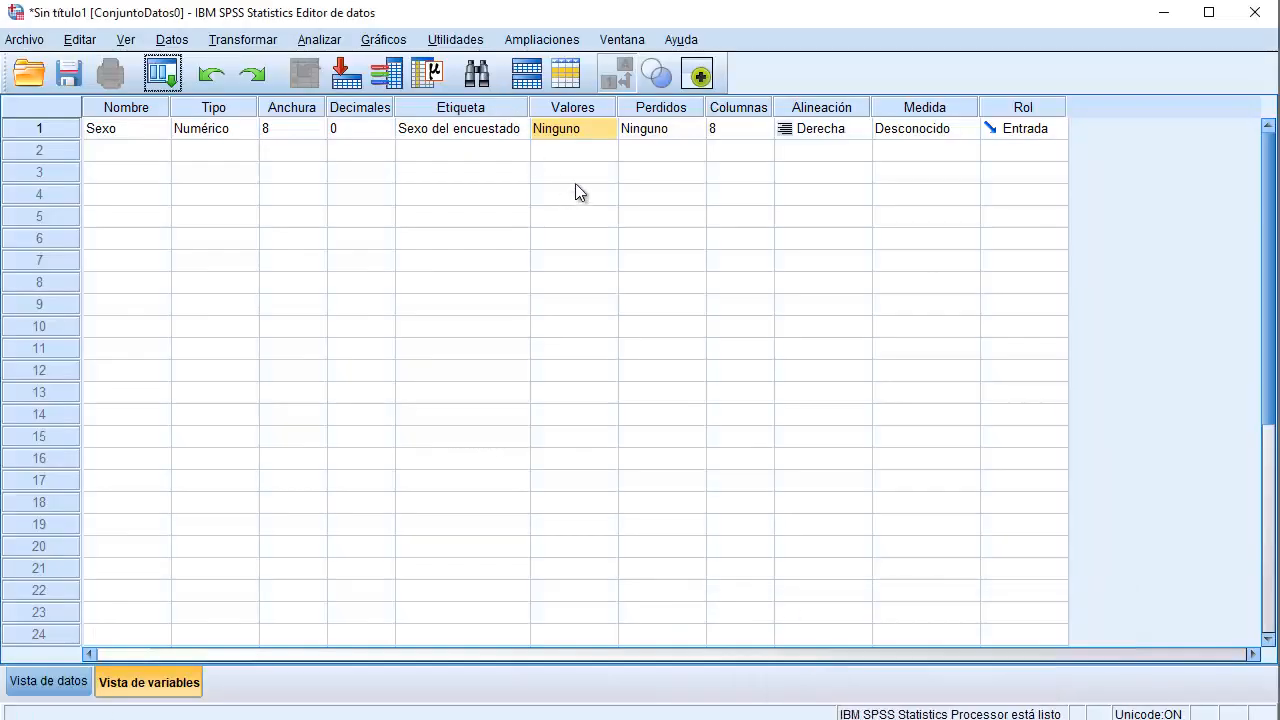
Add the value label 1 = "Masculino" to the Sexo variable.
left_click(600, 131)
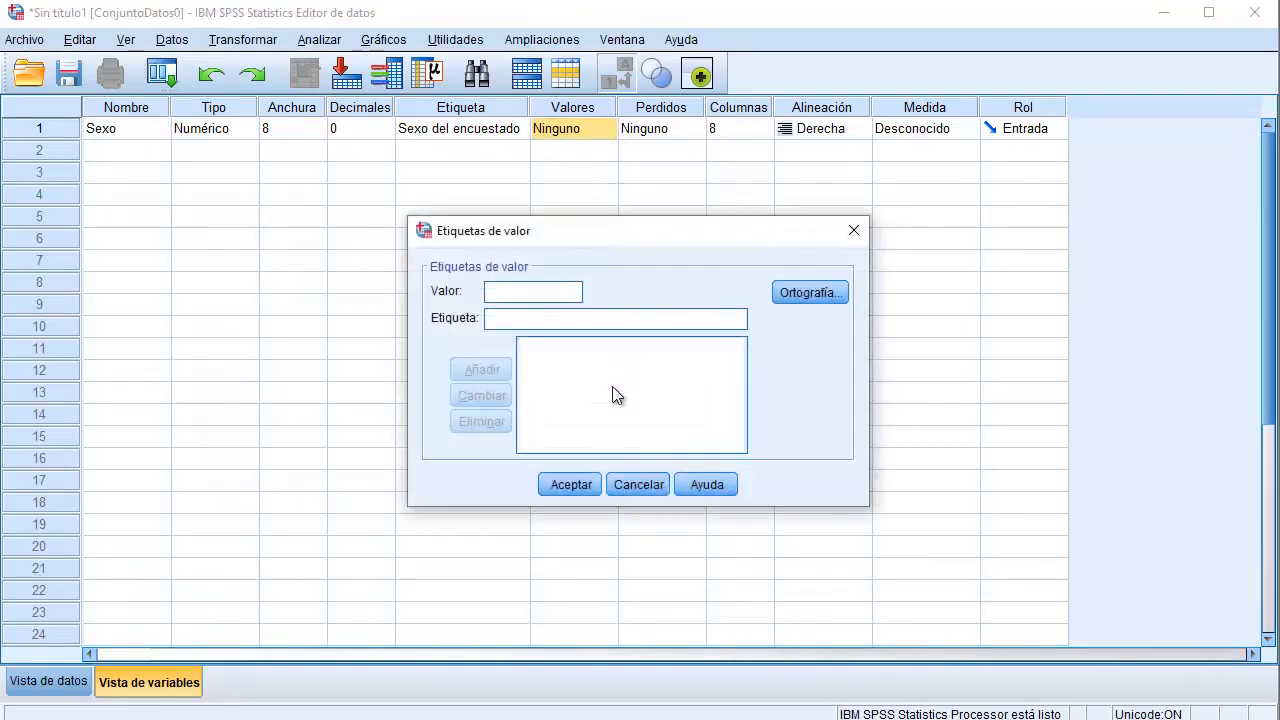
type("1")
key("Tab")
type("Masculino")
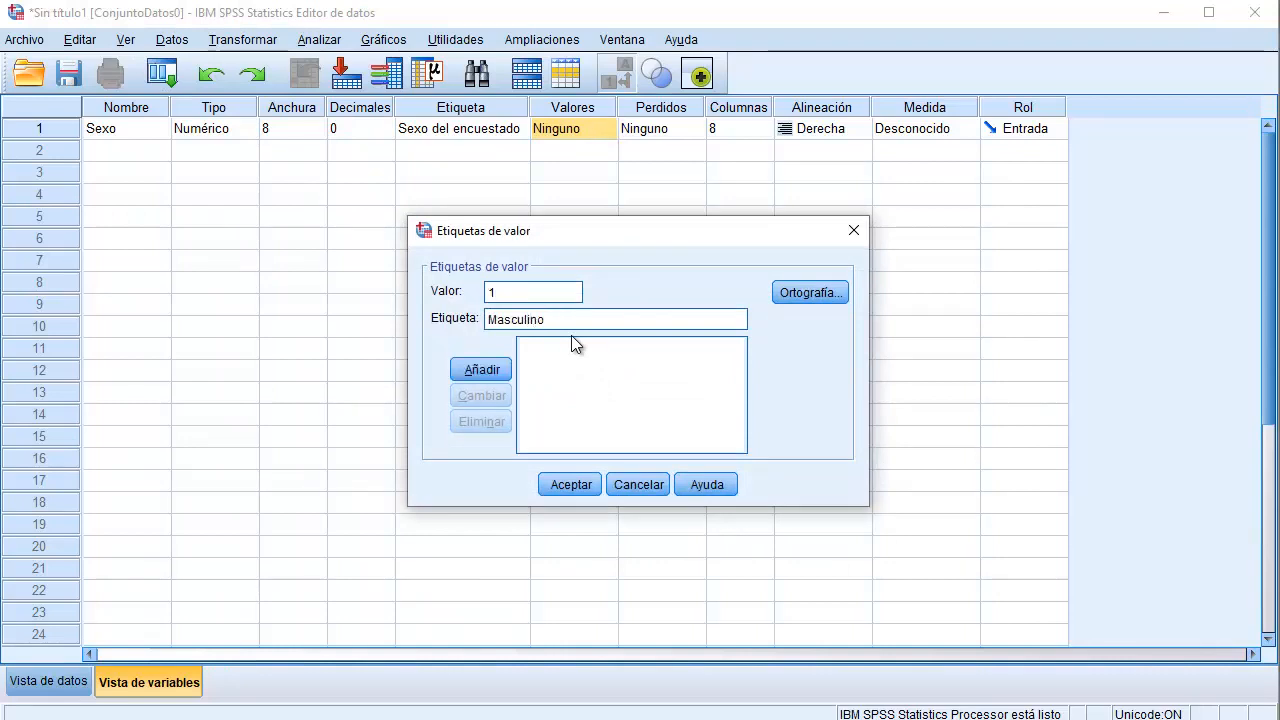
left_click(470, 369)
Add the value label 2 = "Femenino" to the Sexo variable.
type("2")
key("Tab")
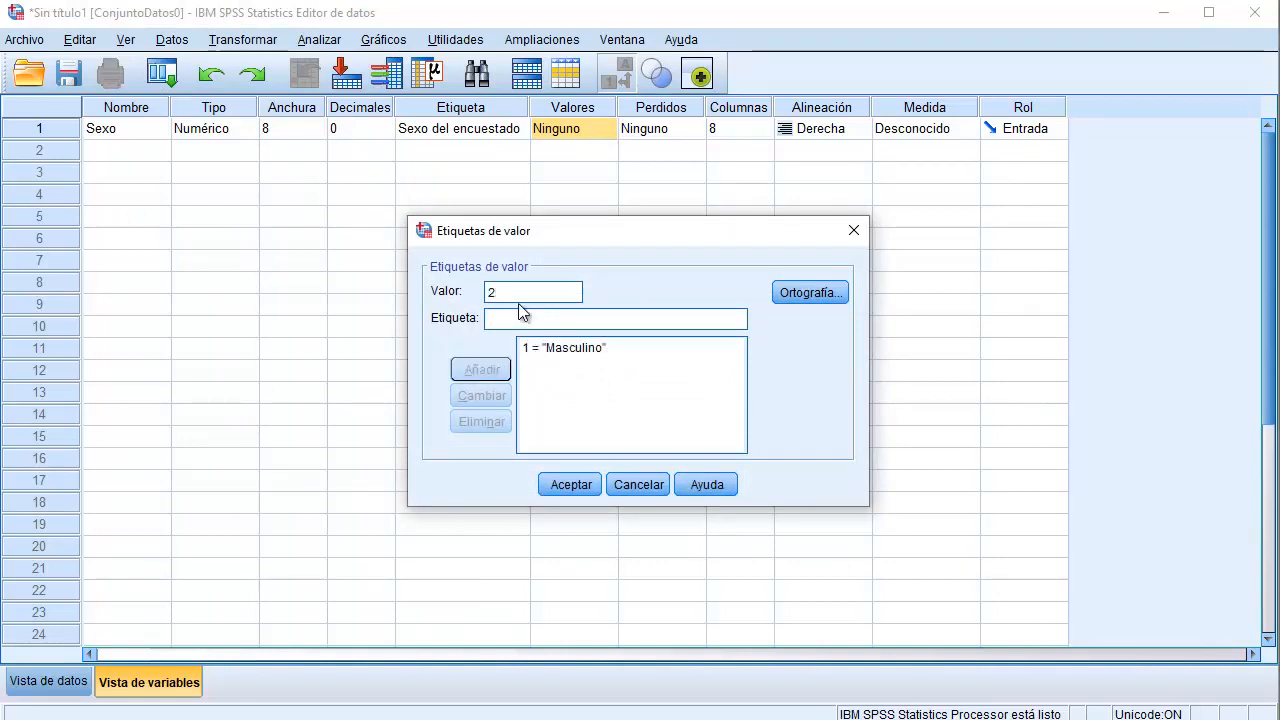
type("Femenino")
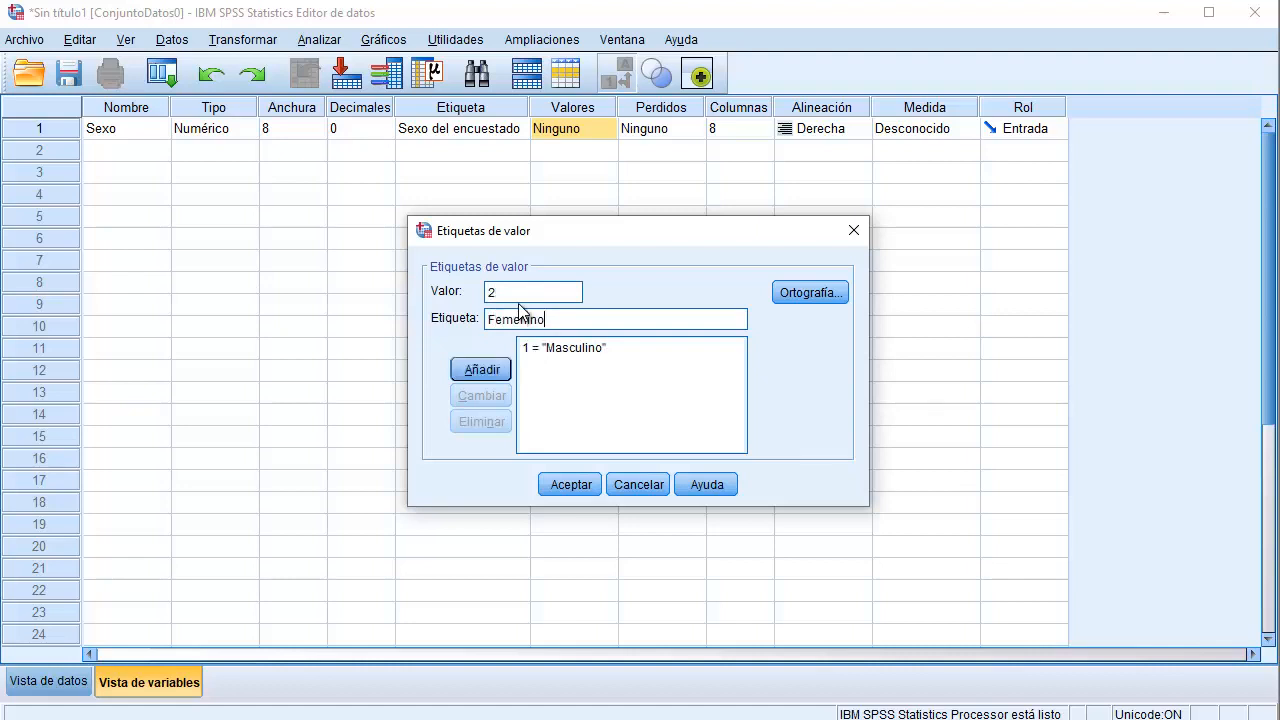
left_click(559, 486)
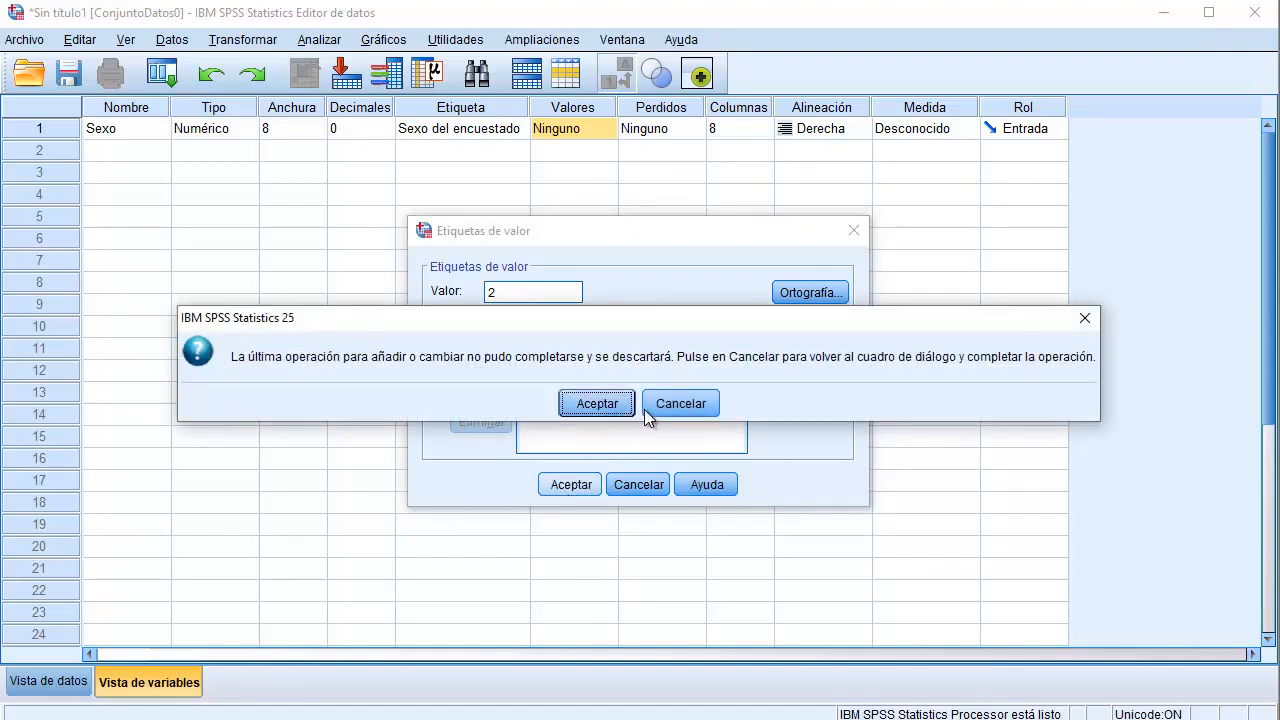
left_click(700, 405)
left_click(492, 376)
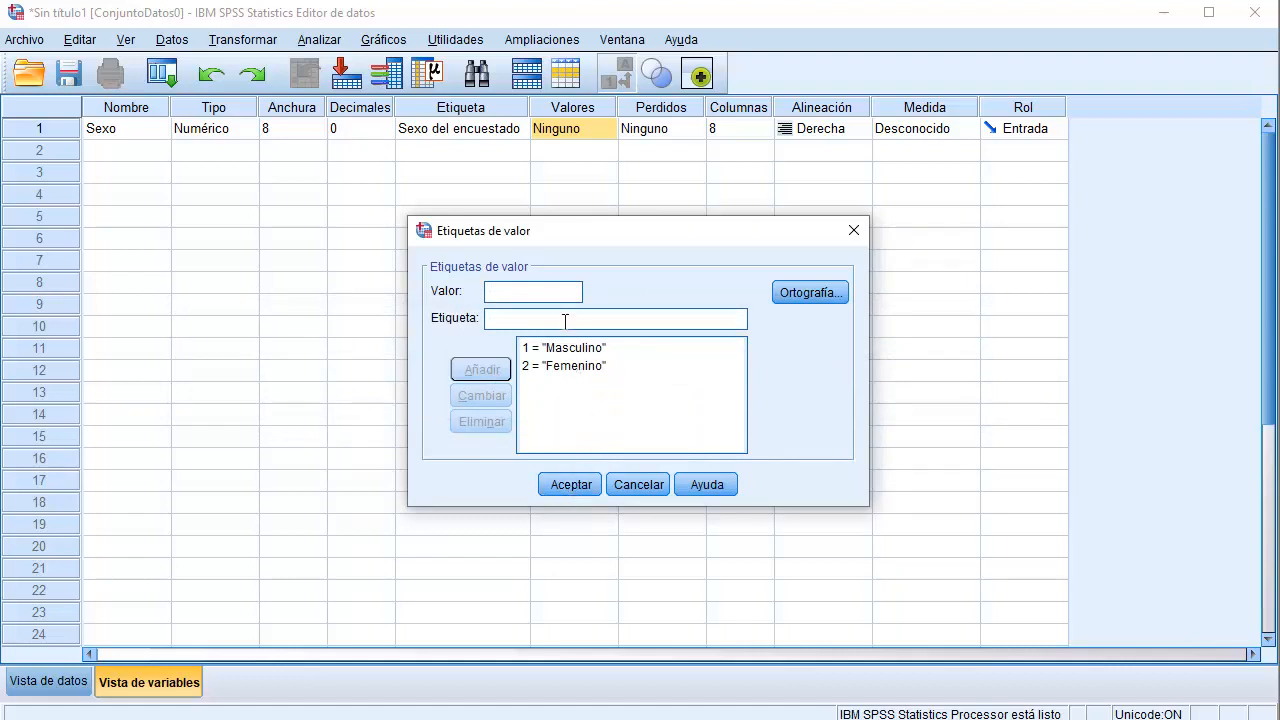
Add the value label 3 = "Otro" and apply the value labels to the Sexo variable.
type("3.")
key("BackSpace")
type("Otro")
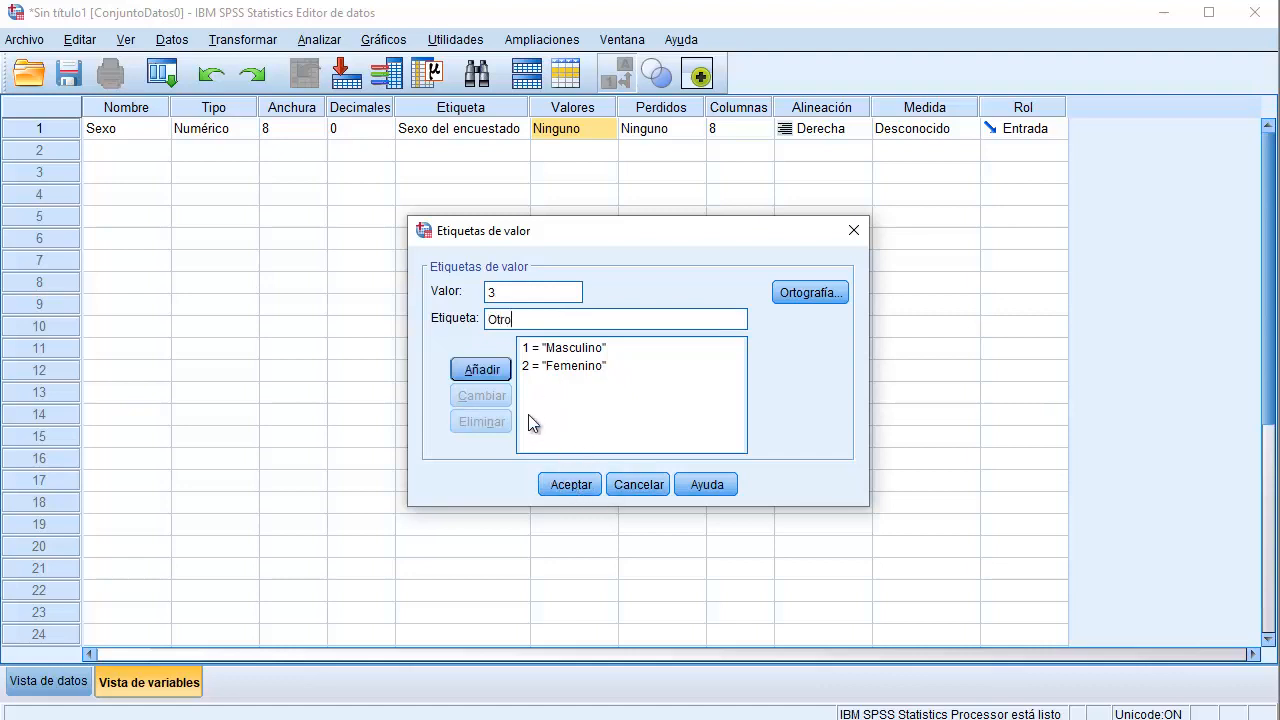
left_click(492, 375)
left_click(572, 484)
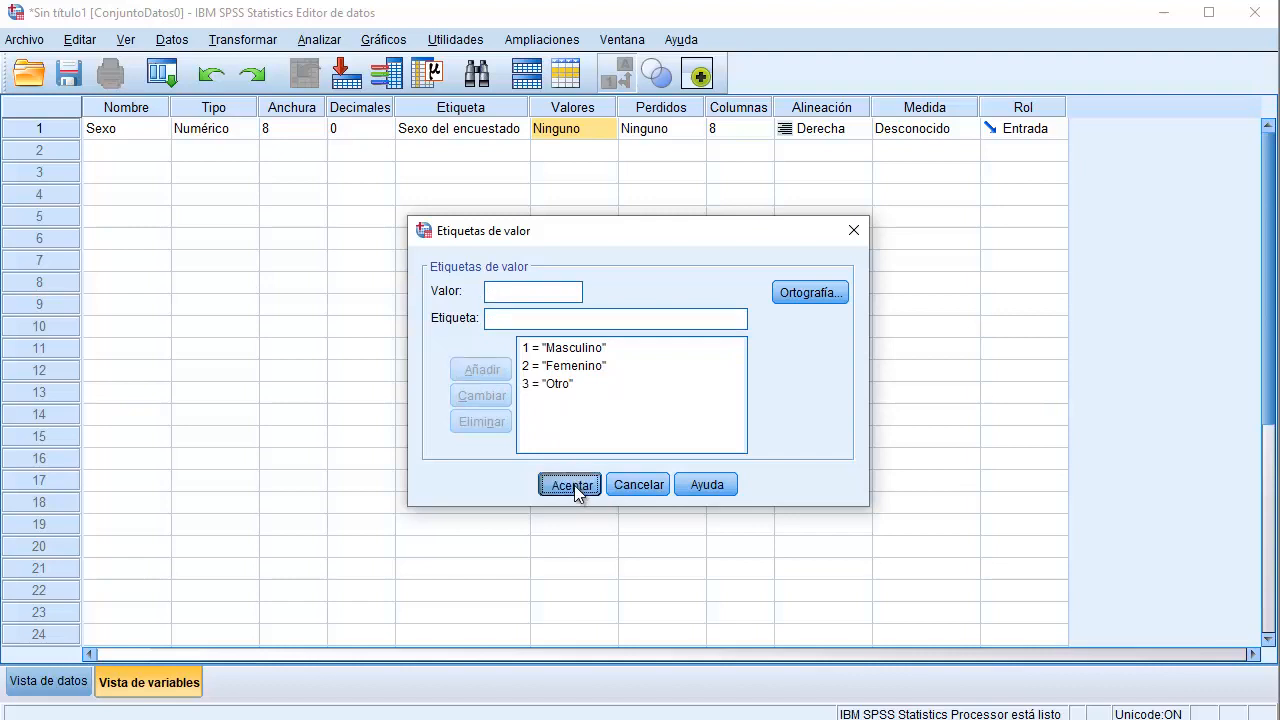
Examine the missing values options of the Sexo variable and close them without changes.
left_click(685, 127)
left_click(692, 128)
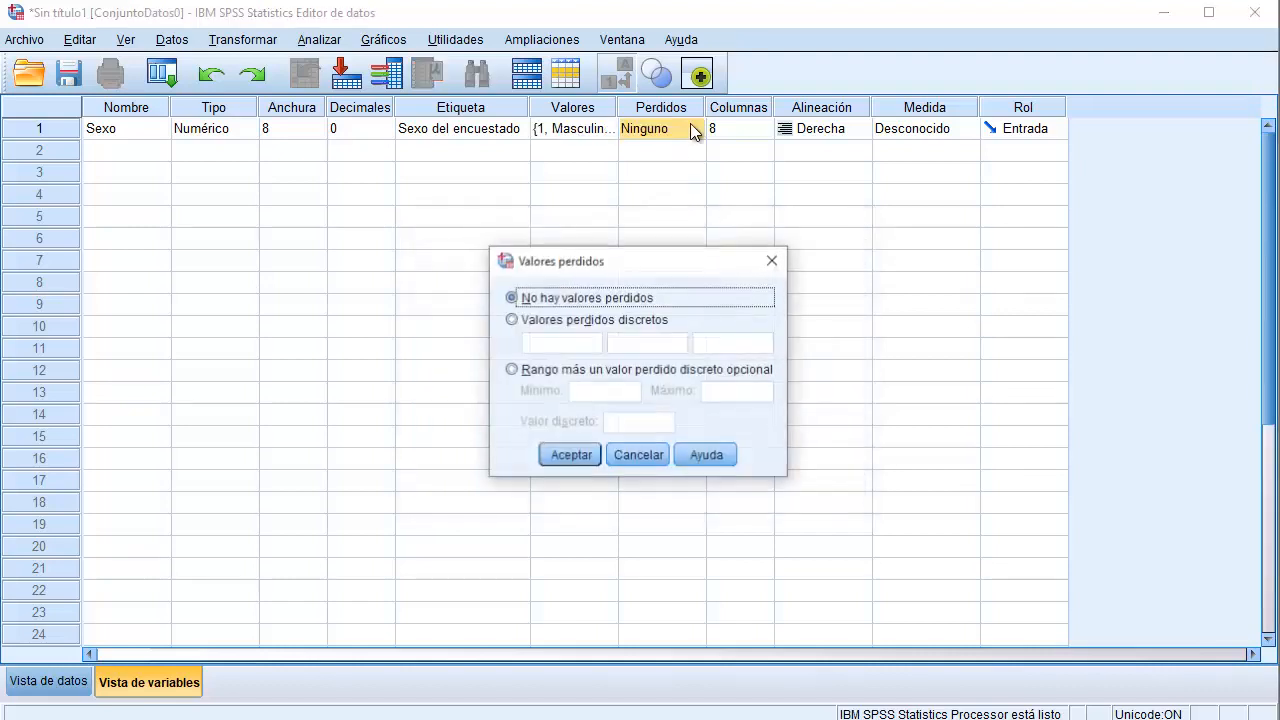
left_click(773, 259)
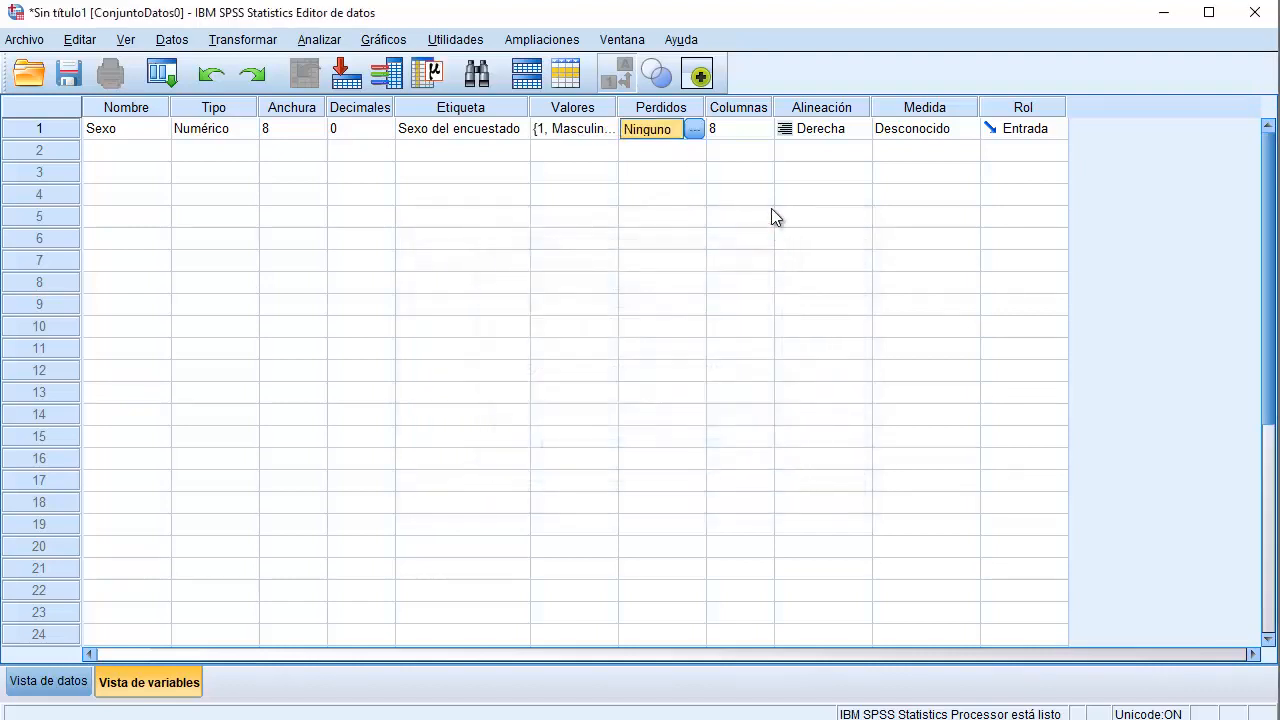
Examine the column width and alignment settings of the Sexo variable.
left_click(760, 113)
left_click(791, 155)
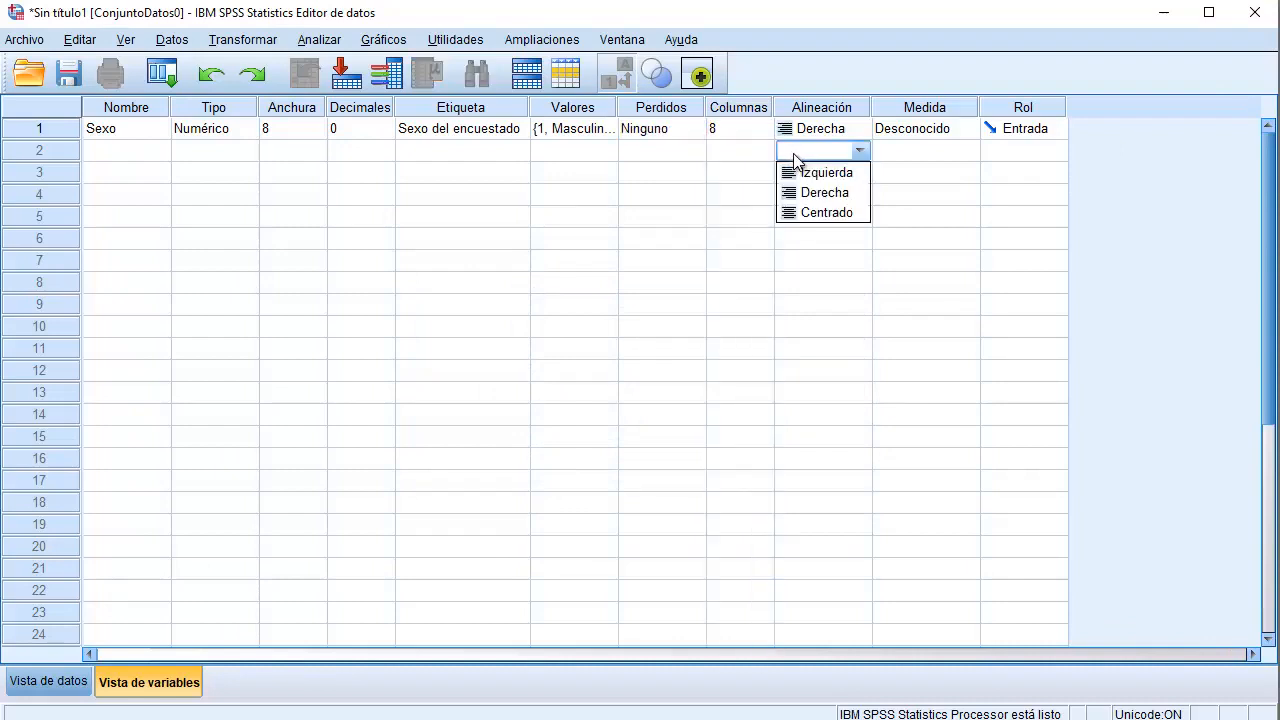
left_click(762, 128)
left_click(814, 175)
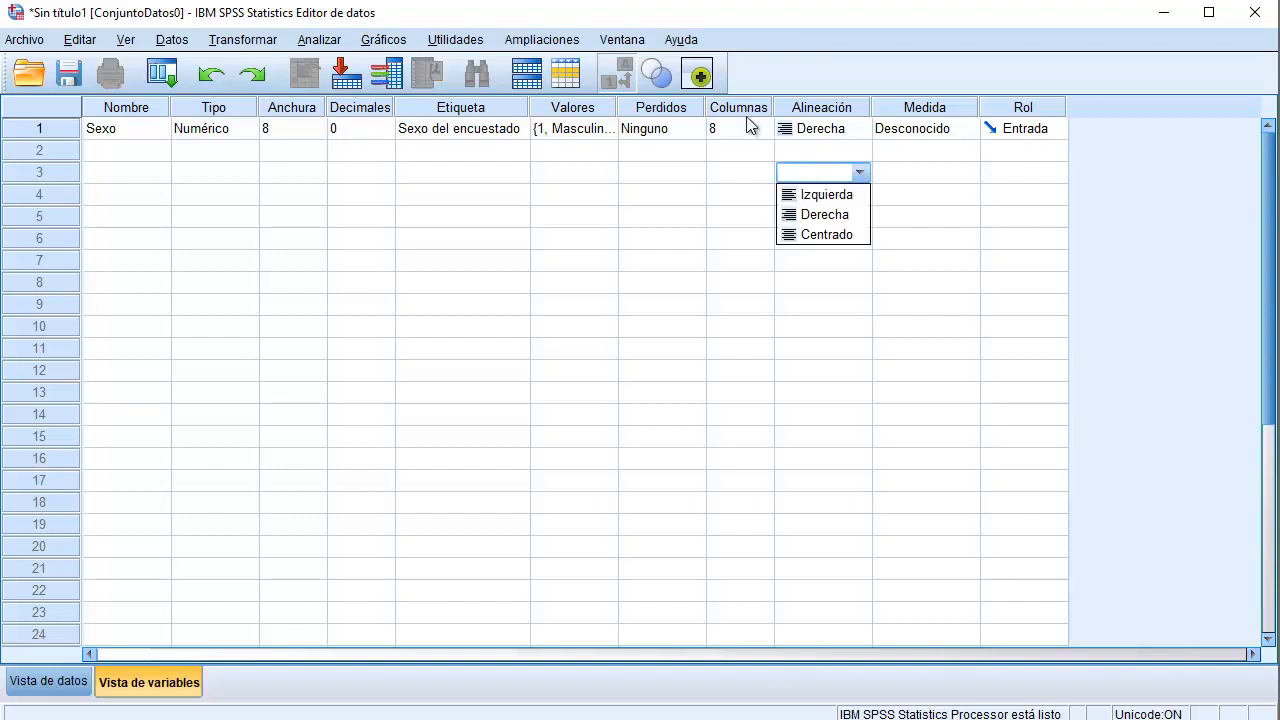
left_click(746, 114)
left_click(797, 168)
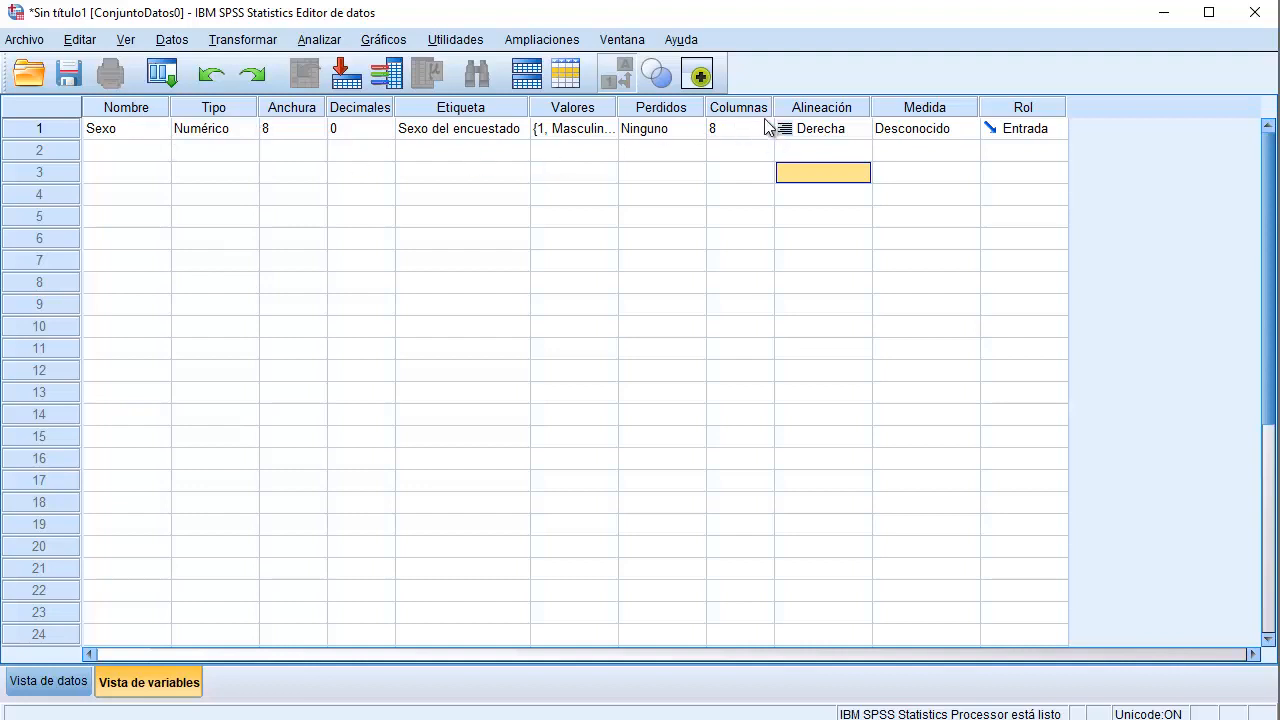
left_click(828, 130)
left_click(832, 115)
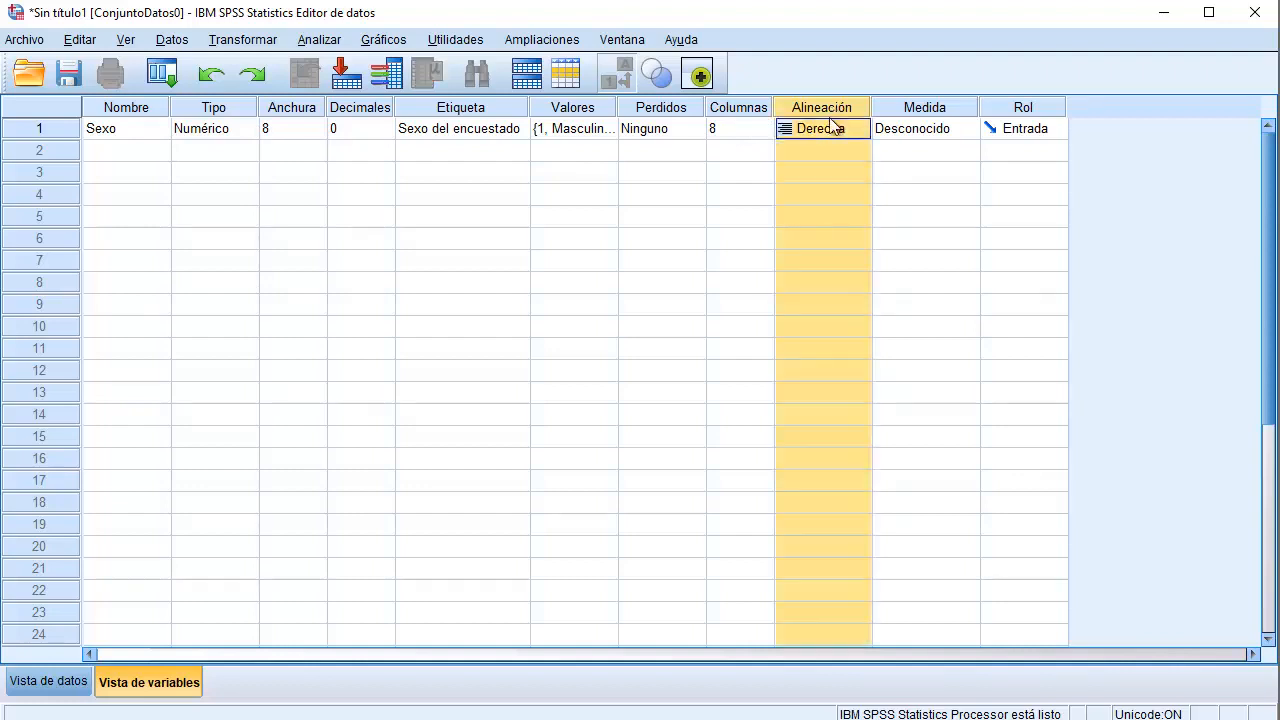
Set the measurement level of the Sexo variable to Nominal.
left_click(888, 174)
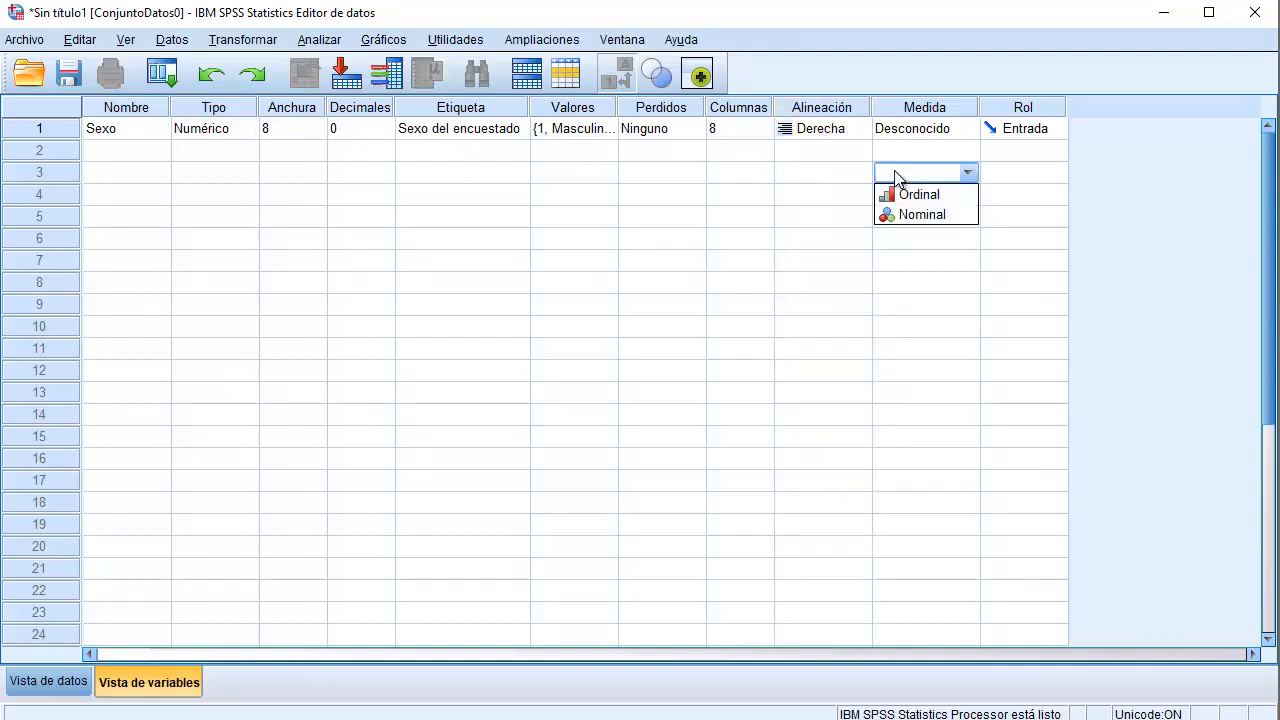
left_click(926, 107)
left_click(965, 131)
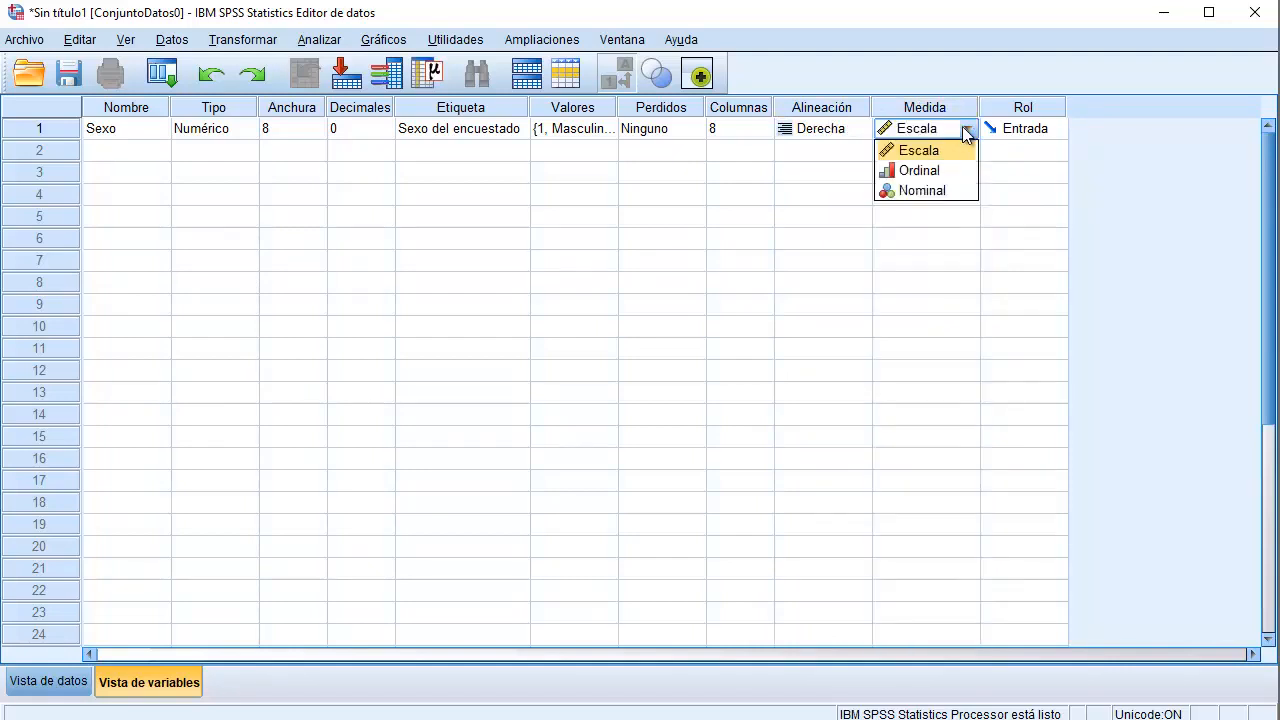
left_click(957, 108)
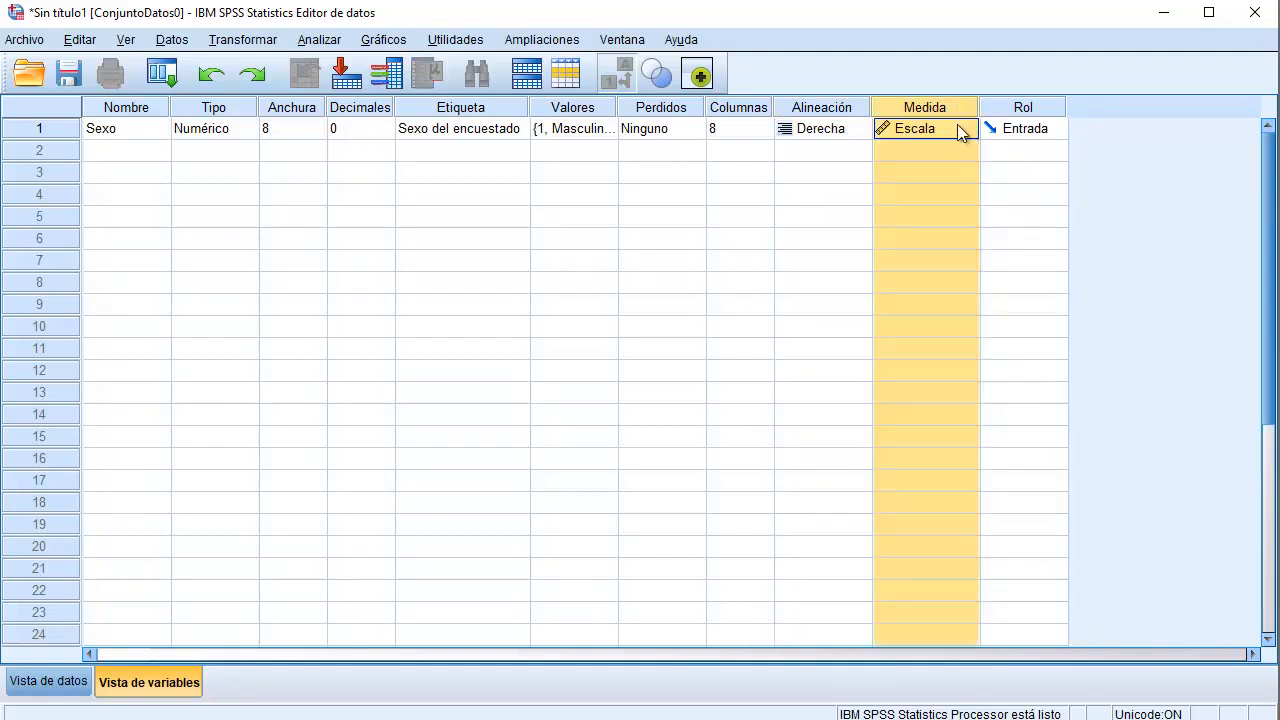
left_click(966, 130)
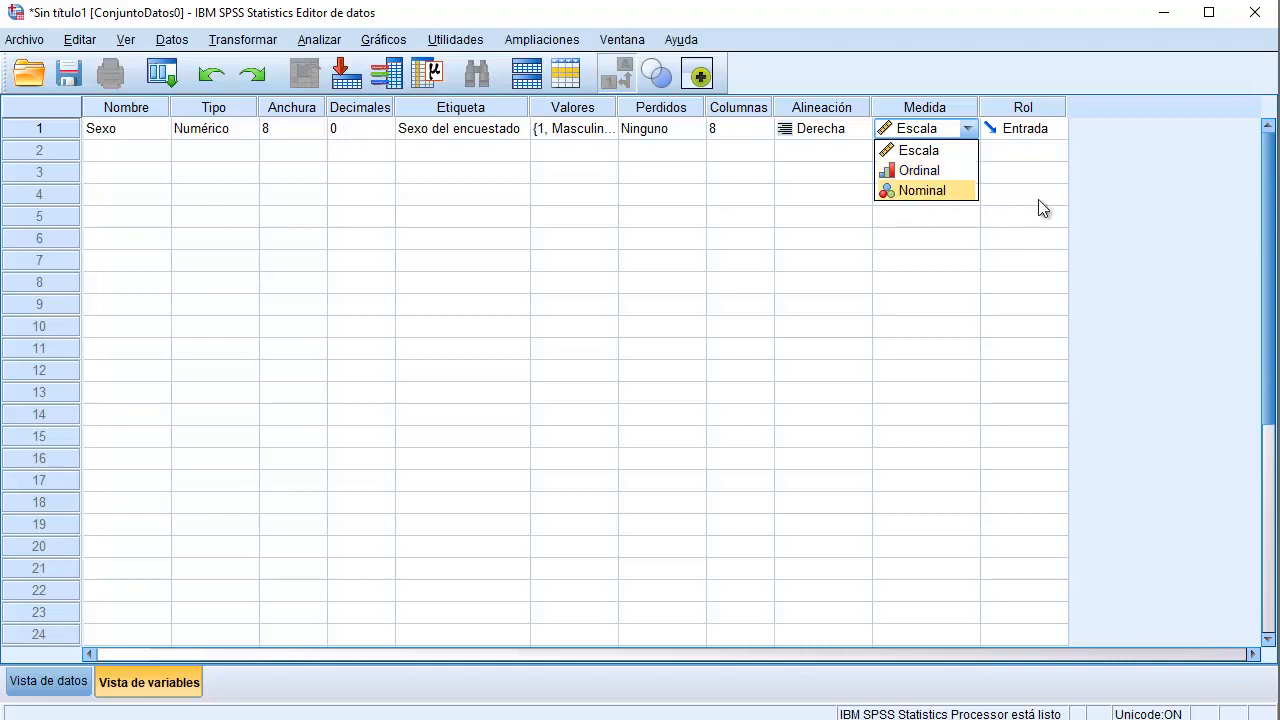
left_click(922, 190)
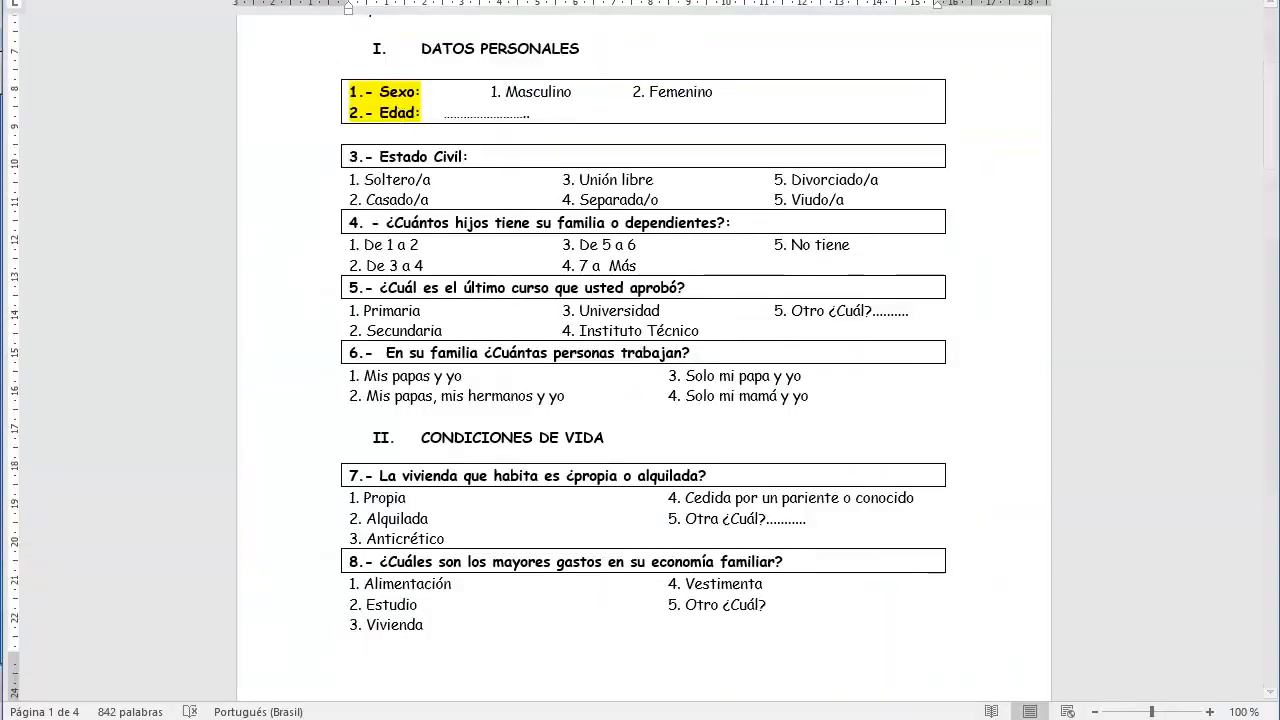
Switch from the Word questionnaire back to the SPSS data editor and name the second variable Edad.
mouse_move(909, 718)
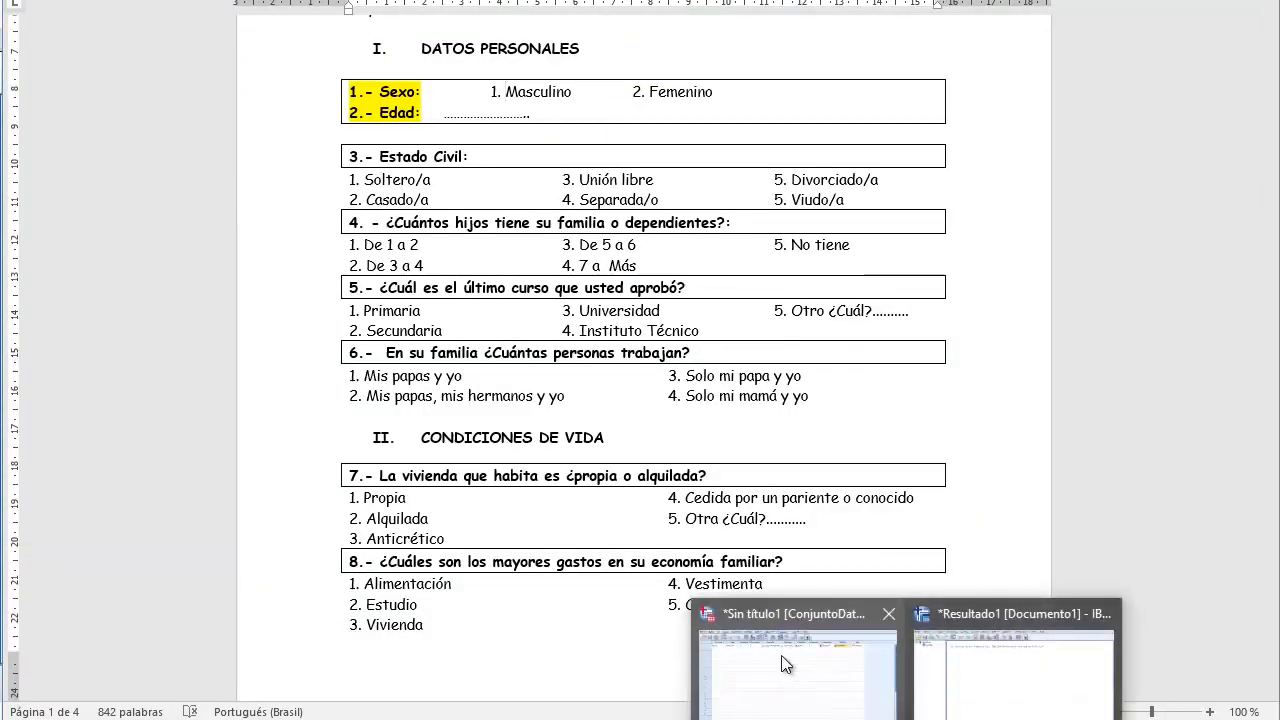
left_click(783, 657)
left_click(147, 151)
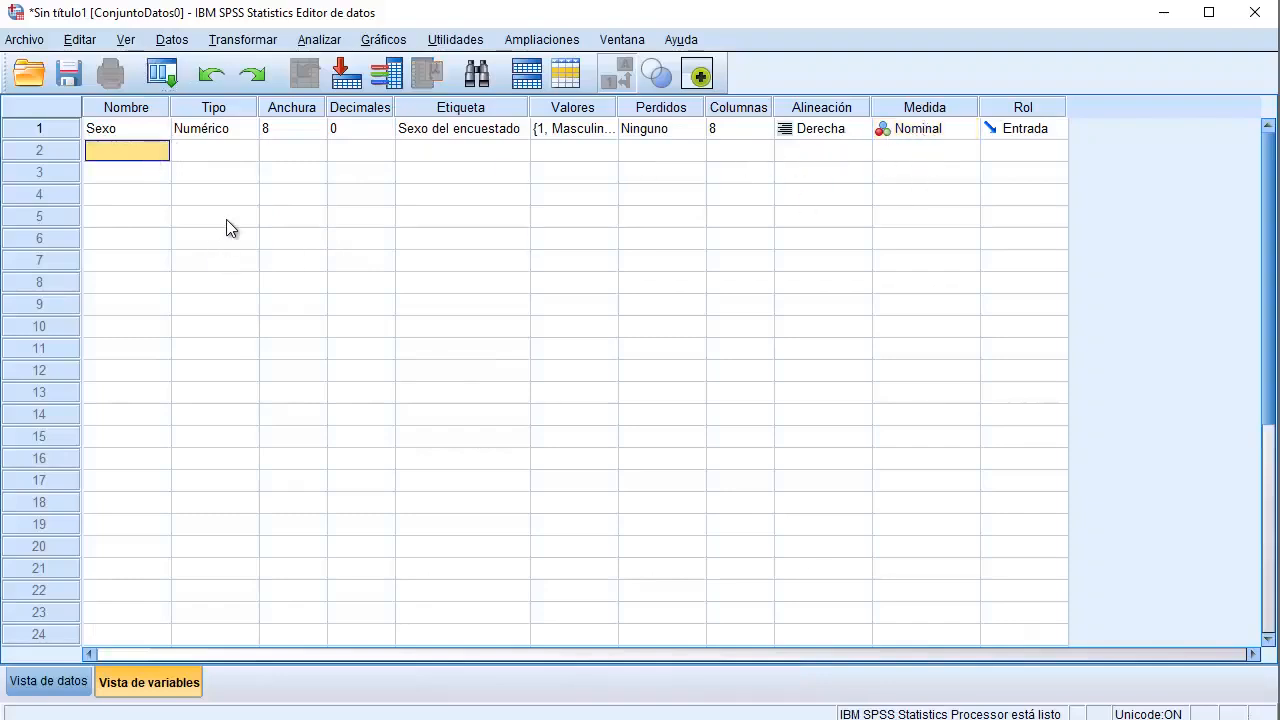
type("Edad")
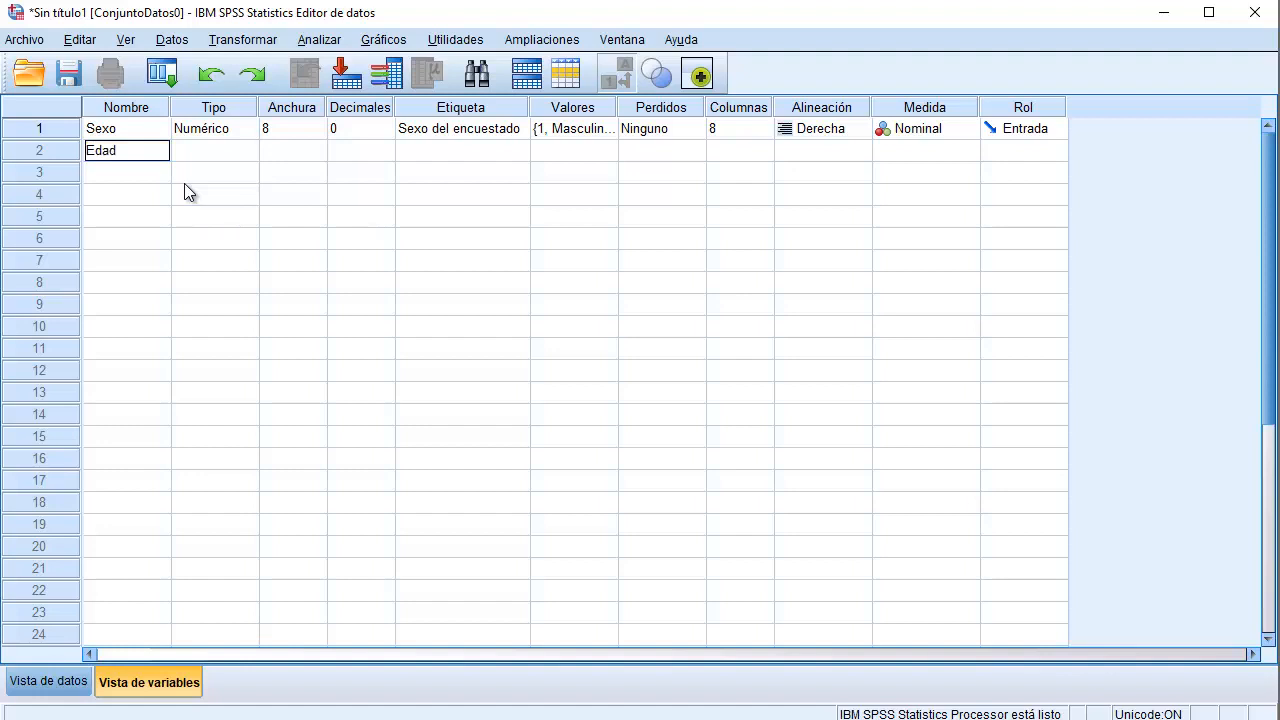
Keep the default type and width of the Edad variable and set its decimals to 0.
key("Tab")
key("Tab")
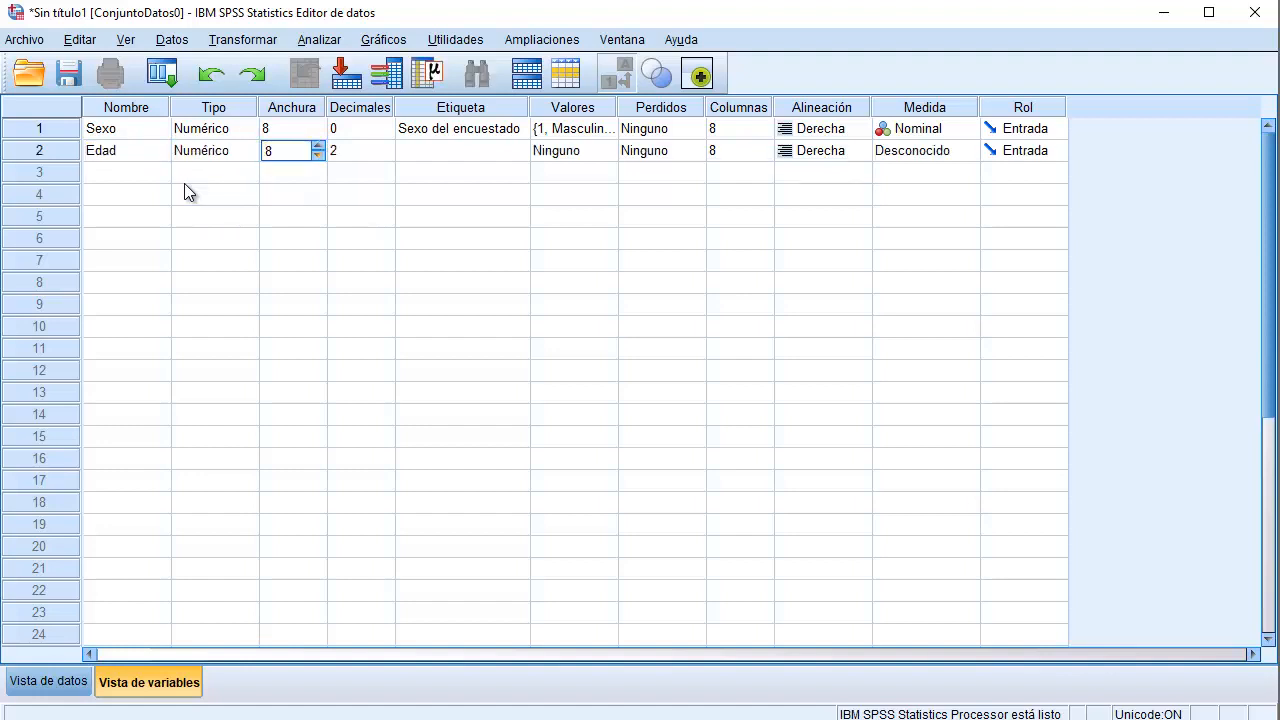
key("Tab")
left_click(385, 155)
left_click(385, 155)
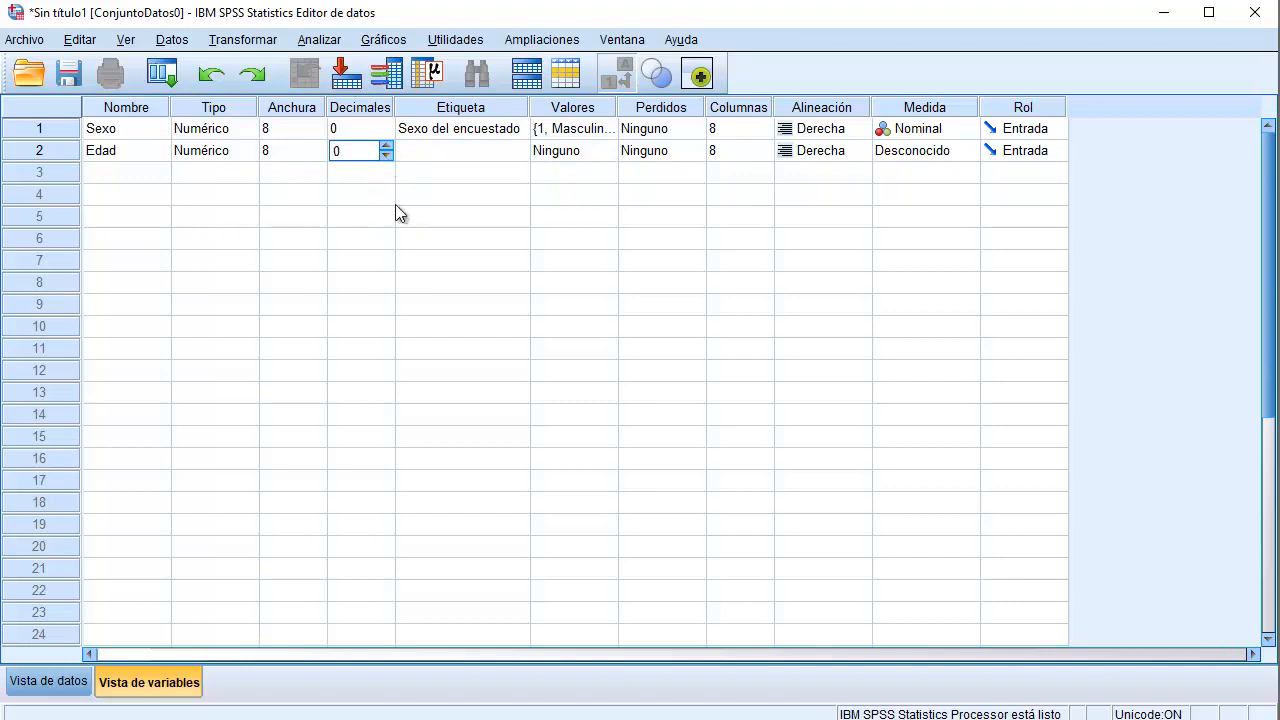
Label the Edad variable "Edad de encuestado".
left_click(431, 152)
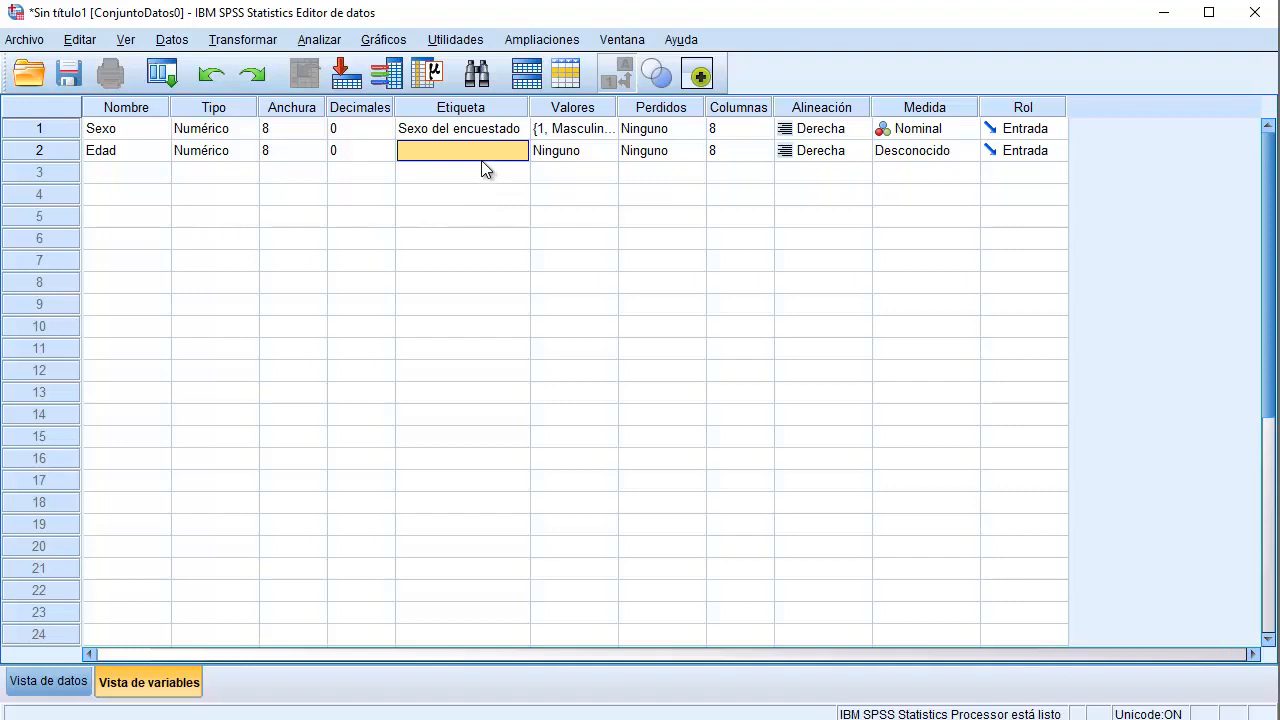
type("Edad")
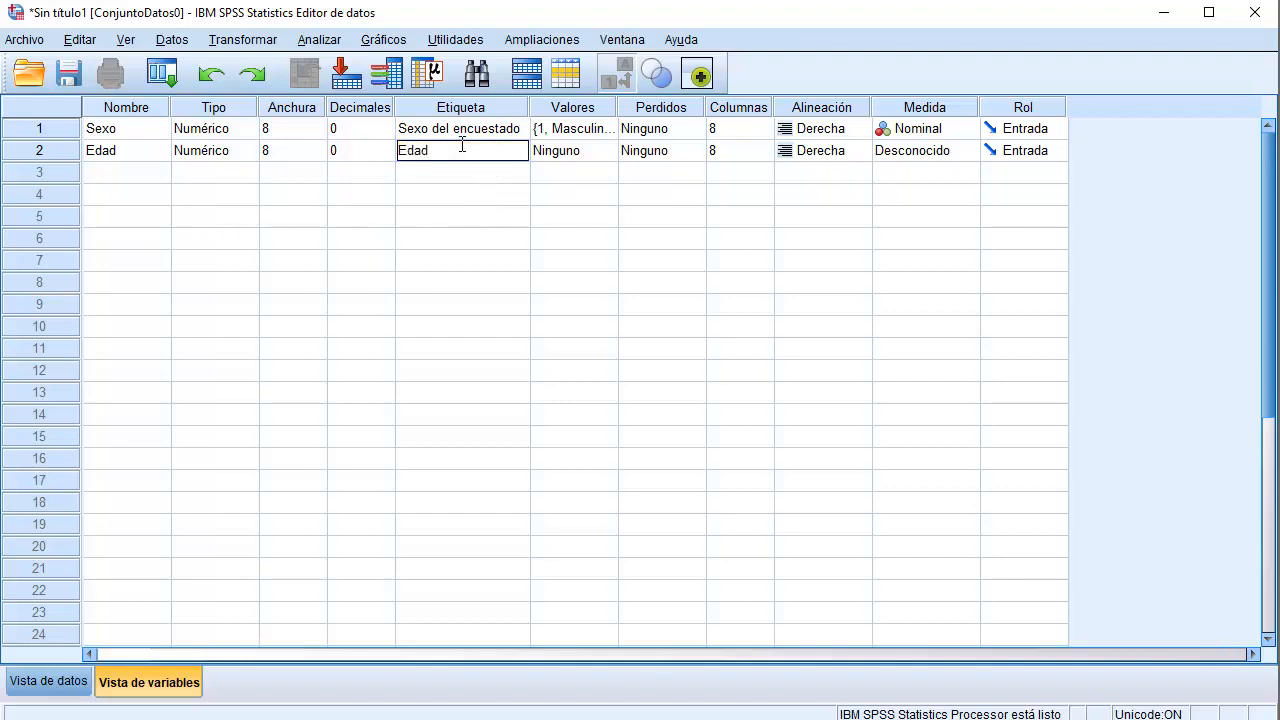
type("  de encuestado")
left_click(593, 174)
Examine the value labels dialog of the Edad variable, close it without changes, and review the column width and alignment settings.
left_click(609, 152)
left_click(609, 152)
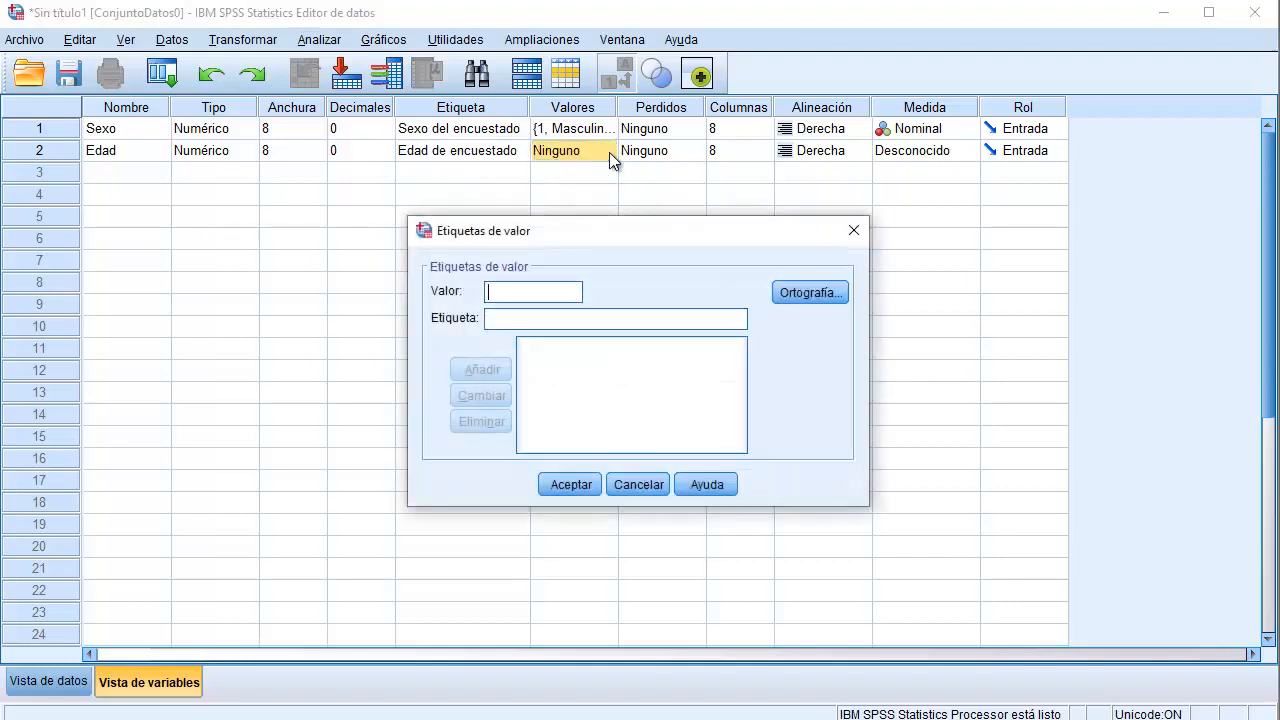
left_click(852, 233)
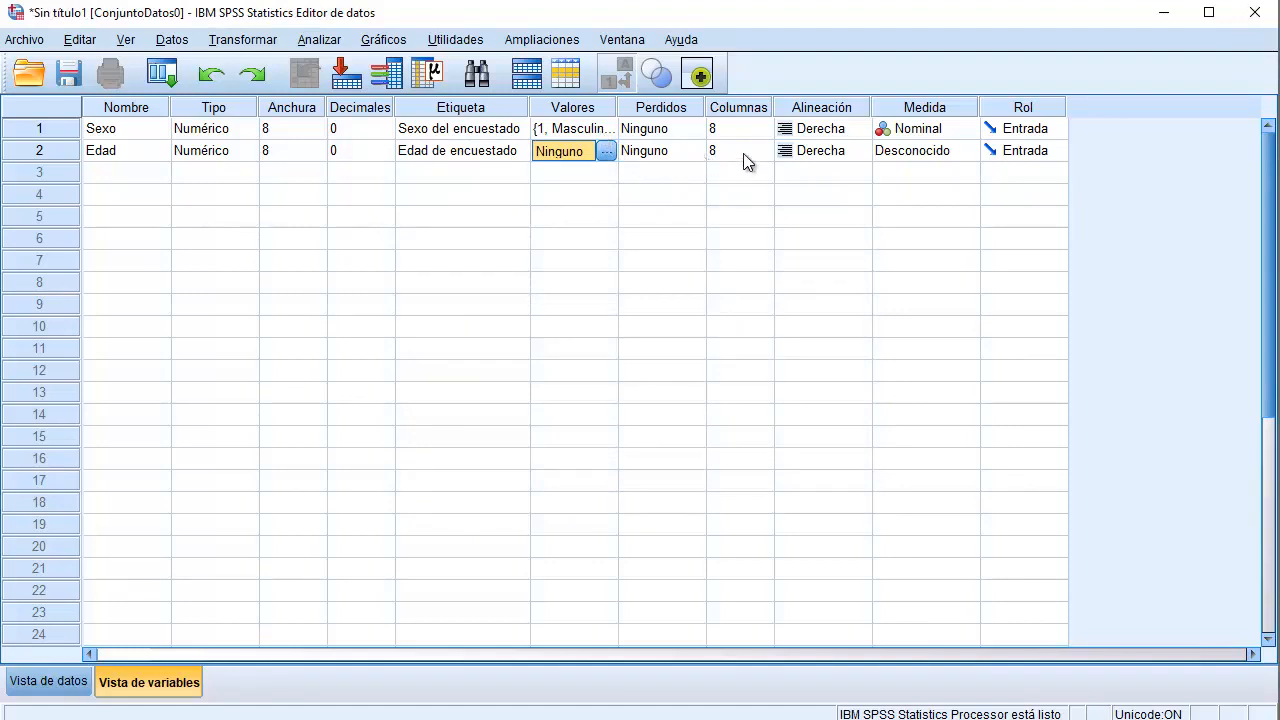
left_click(755, 106)
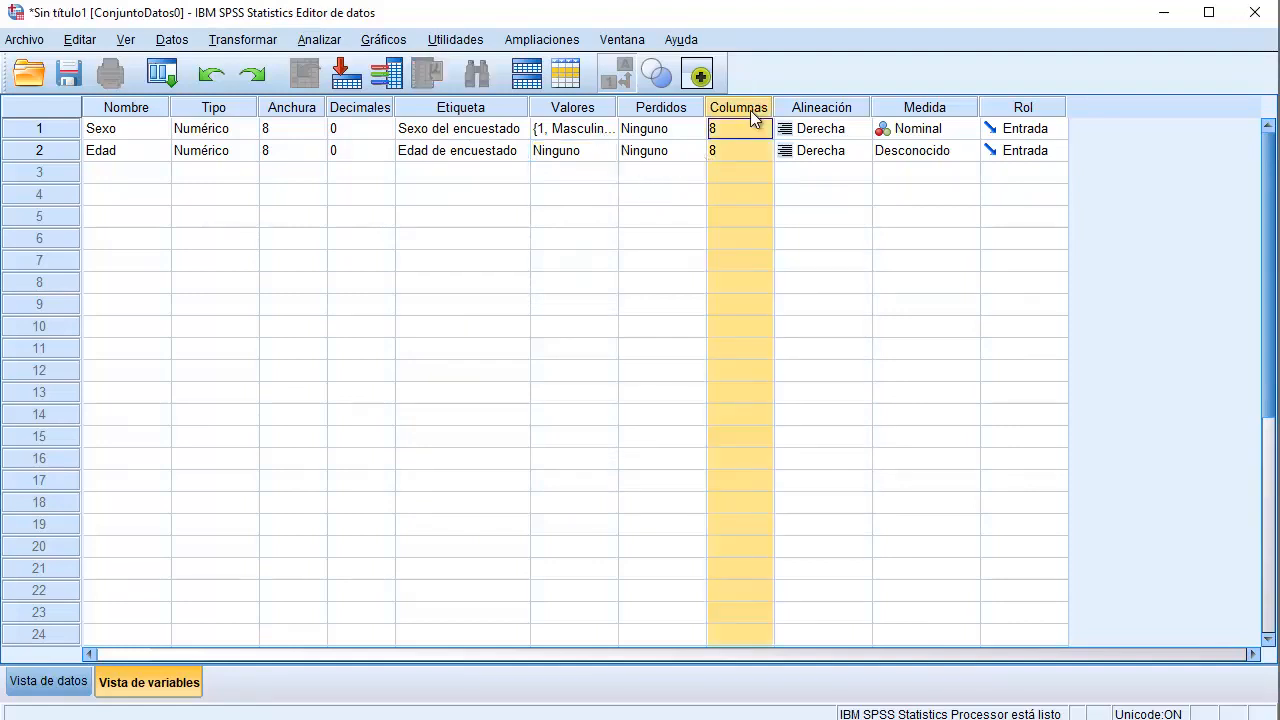
left_click(839, 107)
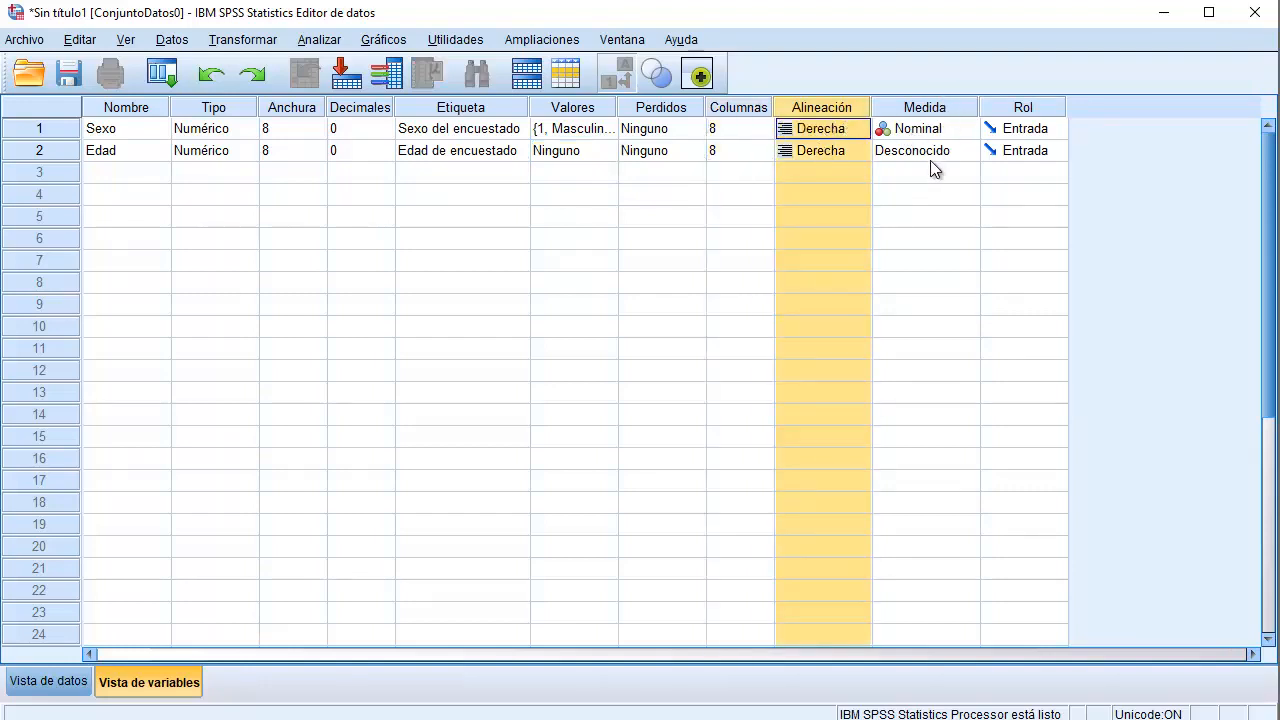
Set the measurement level of the Edad variable to Escala.
left_click(965, 152)
left_click(981, 225)
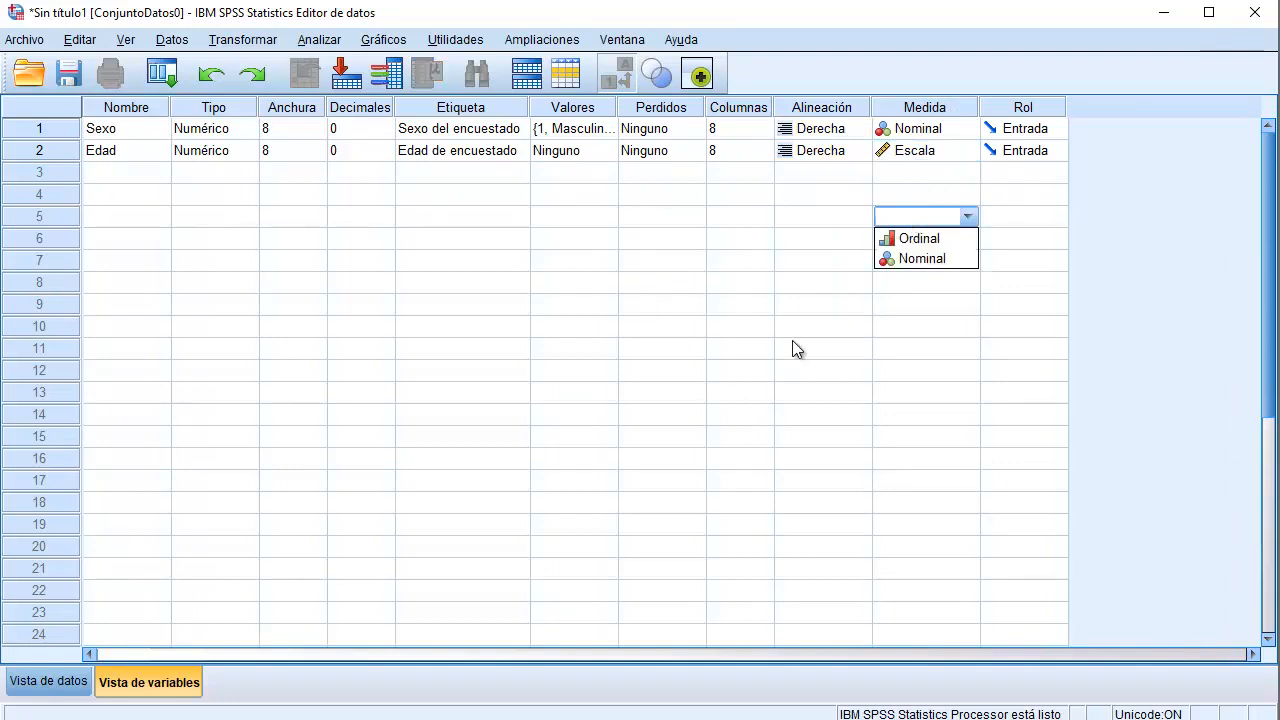
Switch to the Word questionnaire, review question 5 on the last course passed with its answer options, and return to the SPSS data editor.
left_click(136, 172)
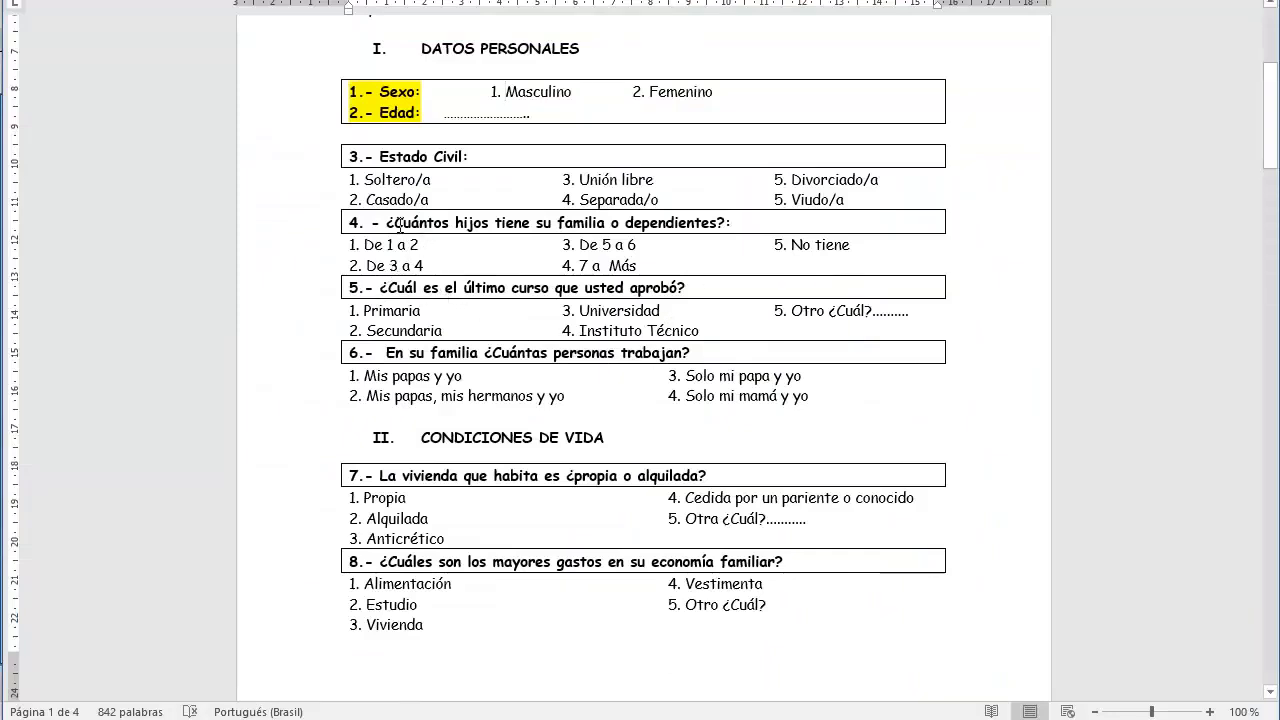
triple_click(418, 289)
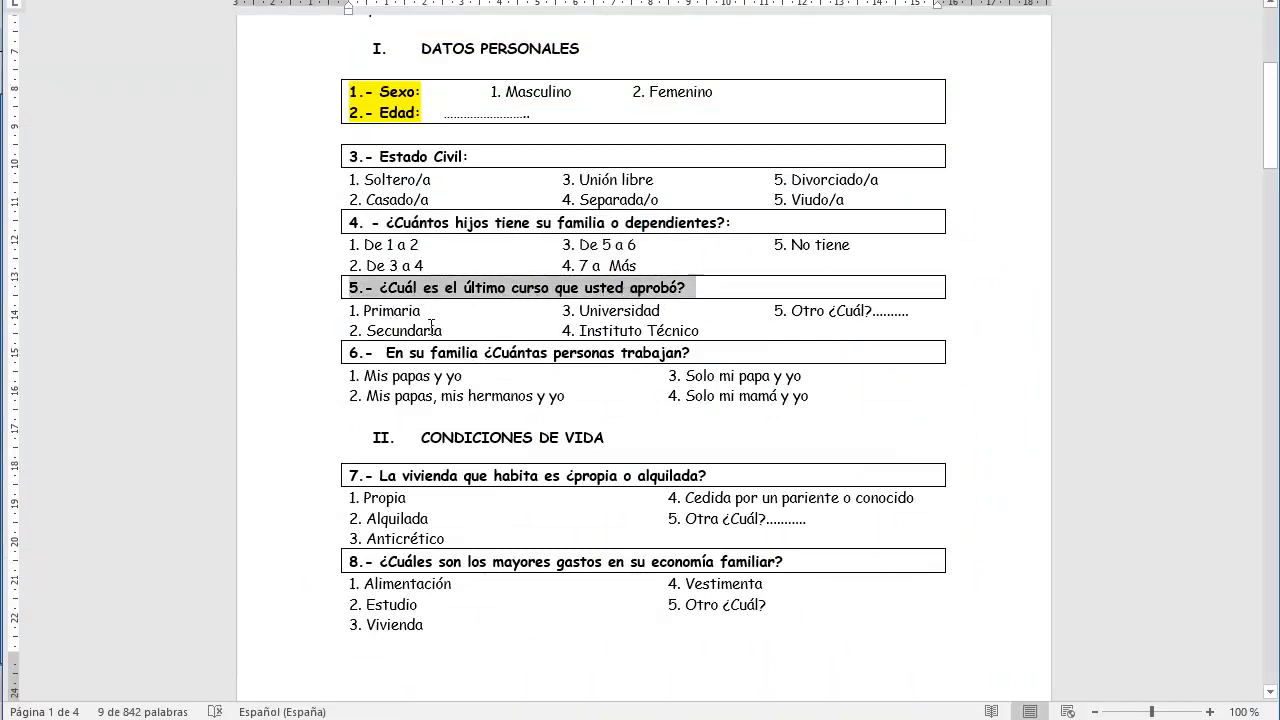
left_click(383, 312)
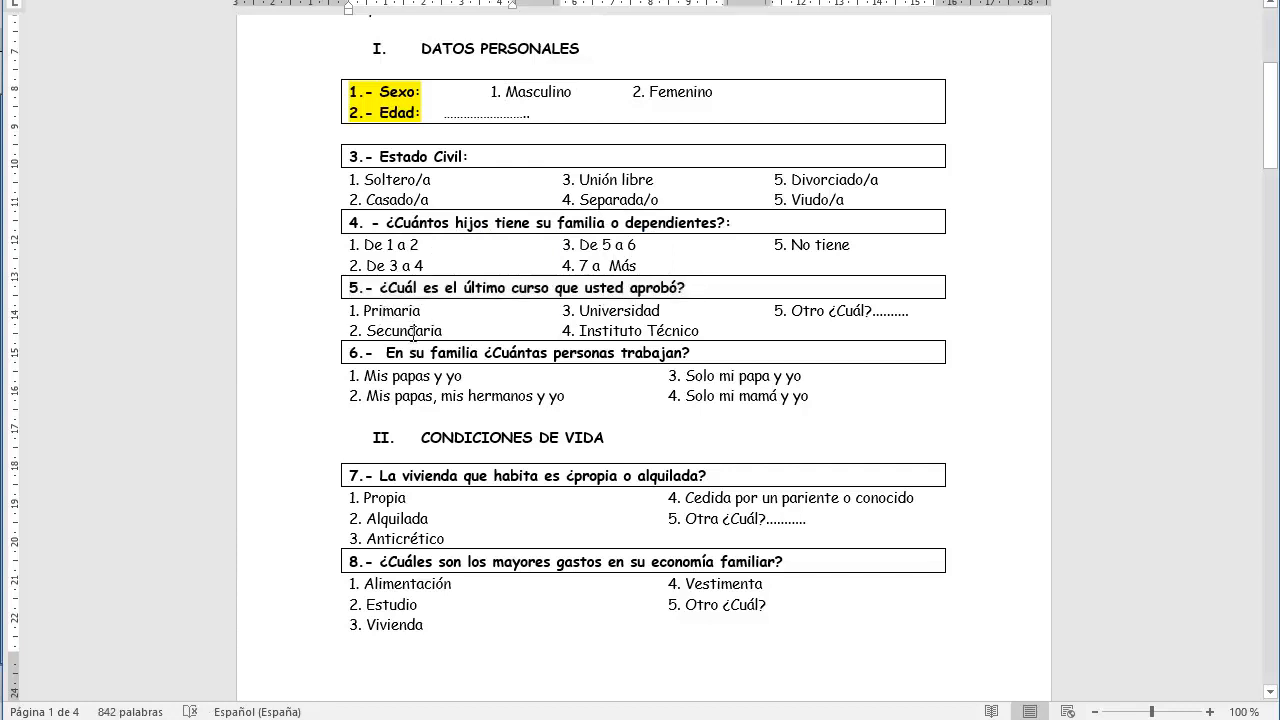
left_click(618, 312)
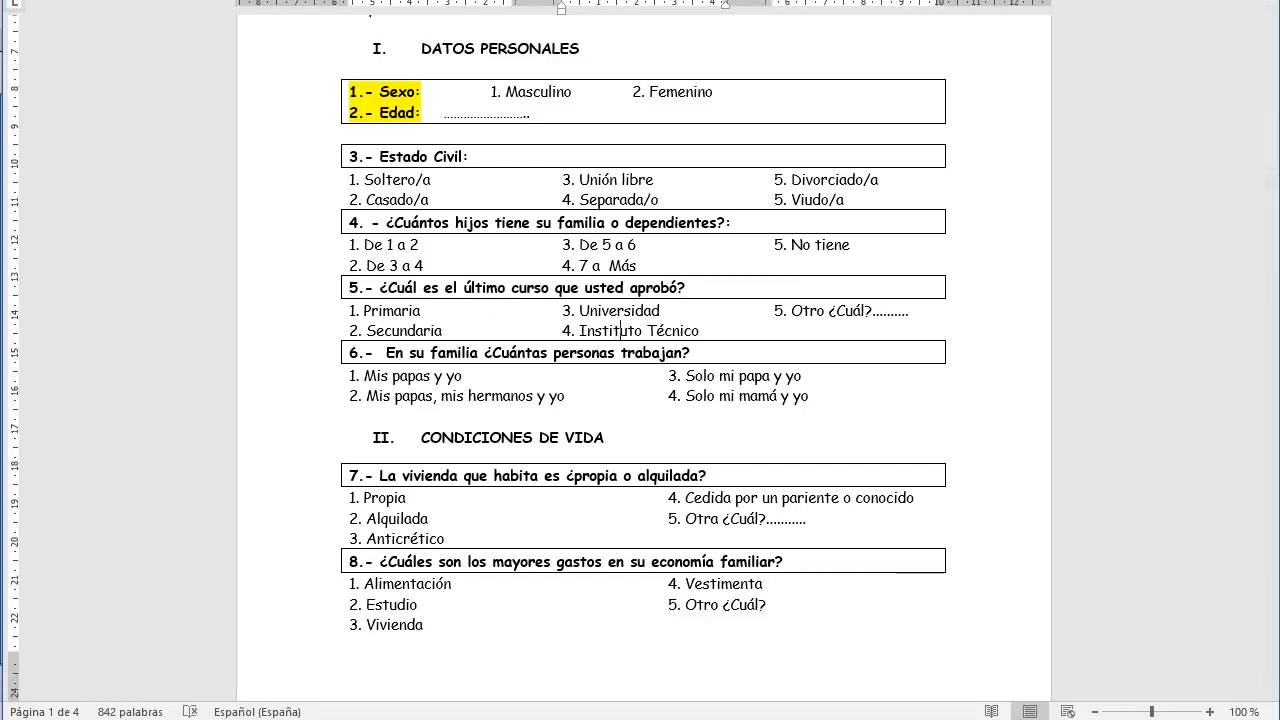
left_click(815, 690)
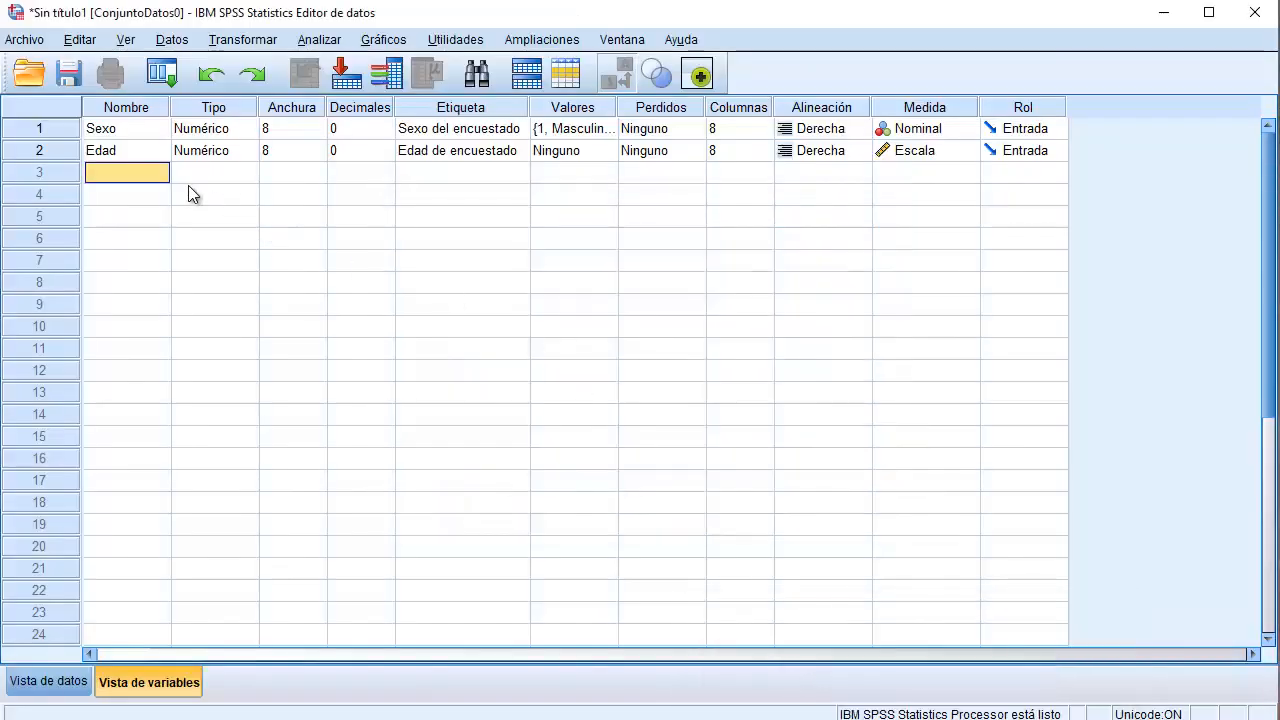
Name the third variable GInstrucción.
type("G")
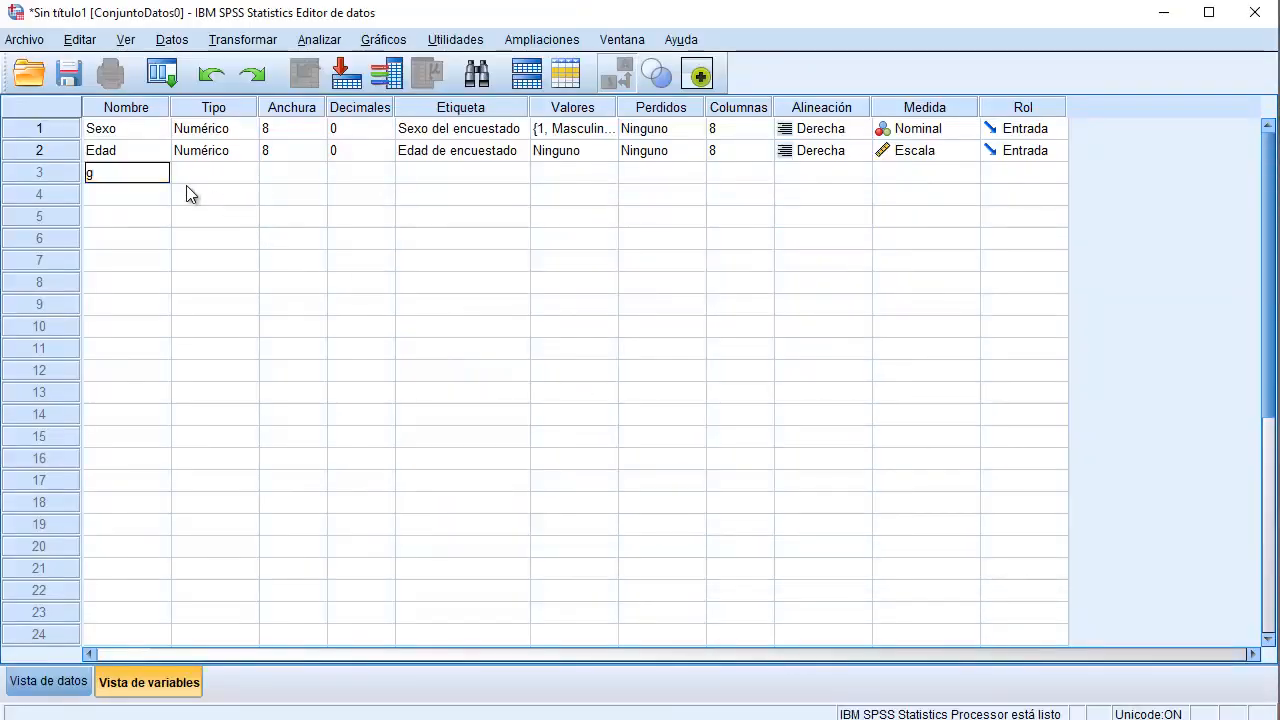
key("BackSpace")
type("GraInstrucción")
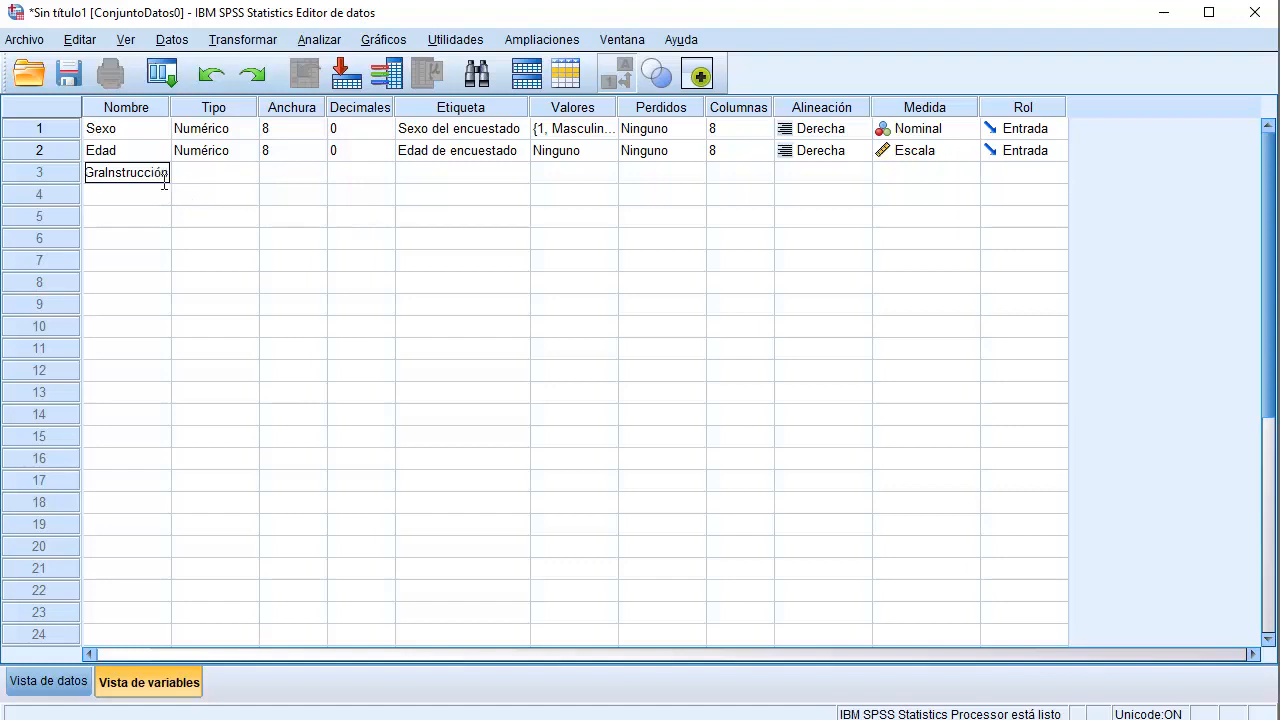
left_click(105, 173)
key("BackSpace")
key("BackSpace")
Keep the numeric type and width of 8 for the GInstrucción variable and set its decimals to 0.
left_click(218, 176)
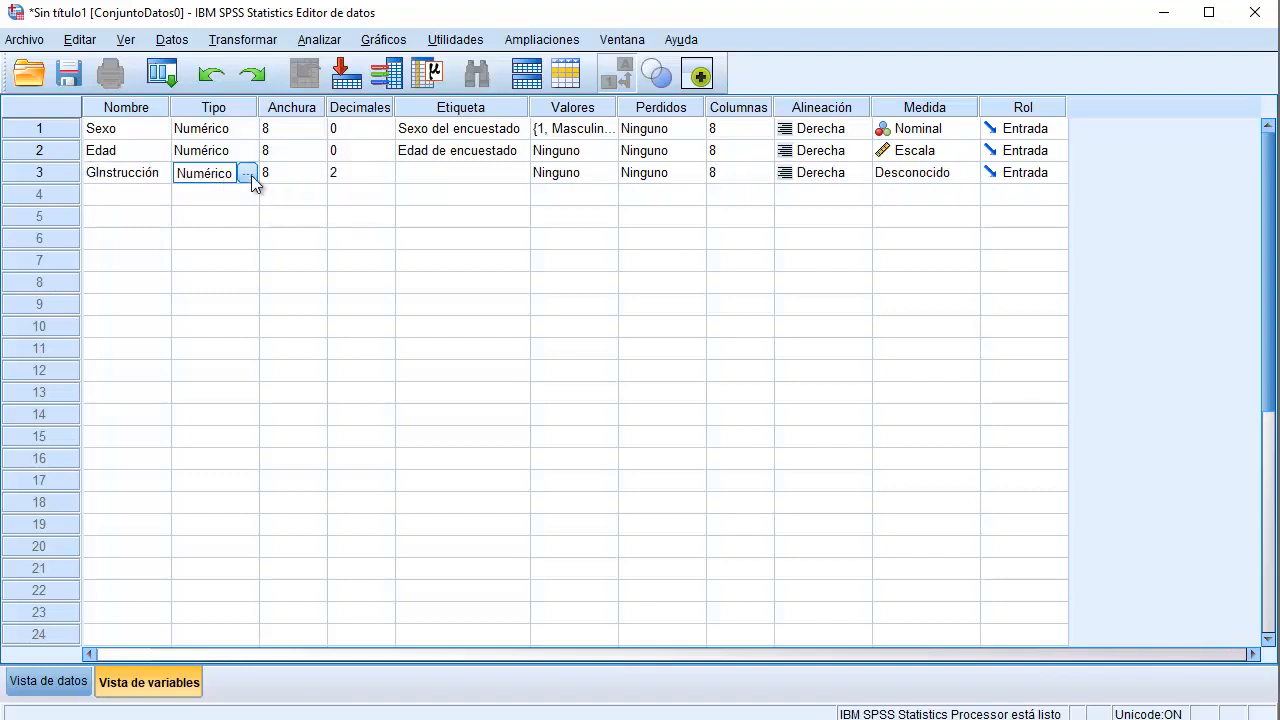
left_click(247, 174)
left_click(881, 206)
double_click(321, 175)
left_click(320, 168)
left_click(386, 174)
left_click(386, 177)
left_click(387, 177)
Label the GInstrucción variable "Grado de instrucción alcanzado por el encuestado" and widen the label column to fit the full text.
left_click(439, 173)
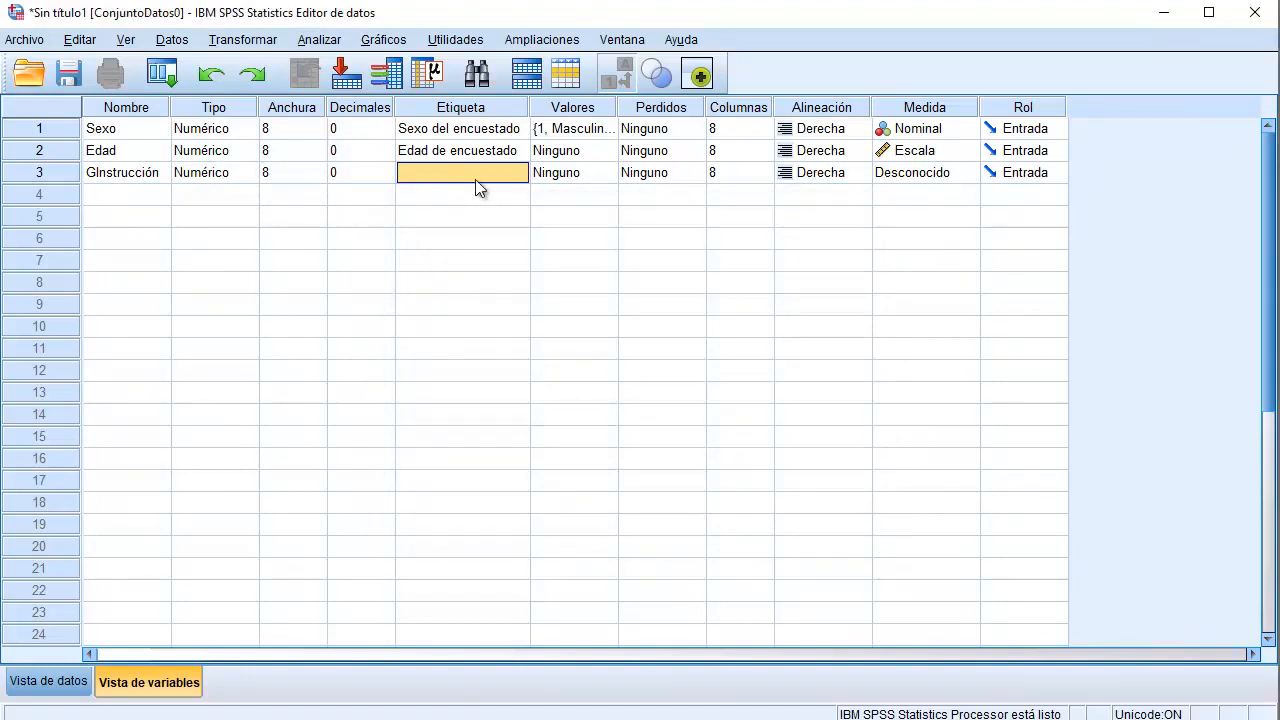
type("Grado de instruccip")
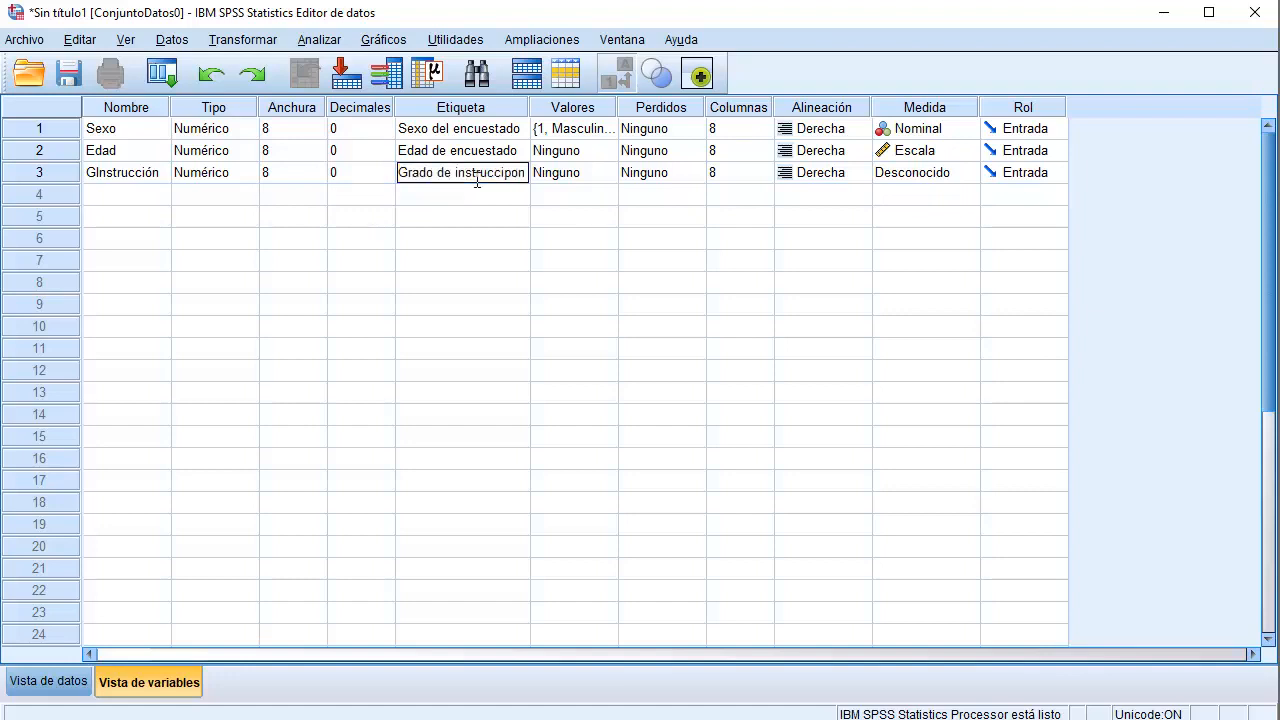
key("BackSpace")
type("ón del")
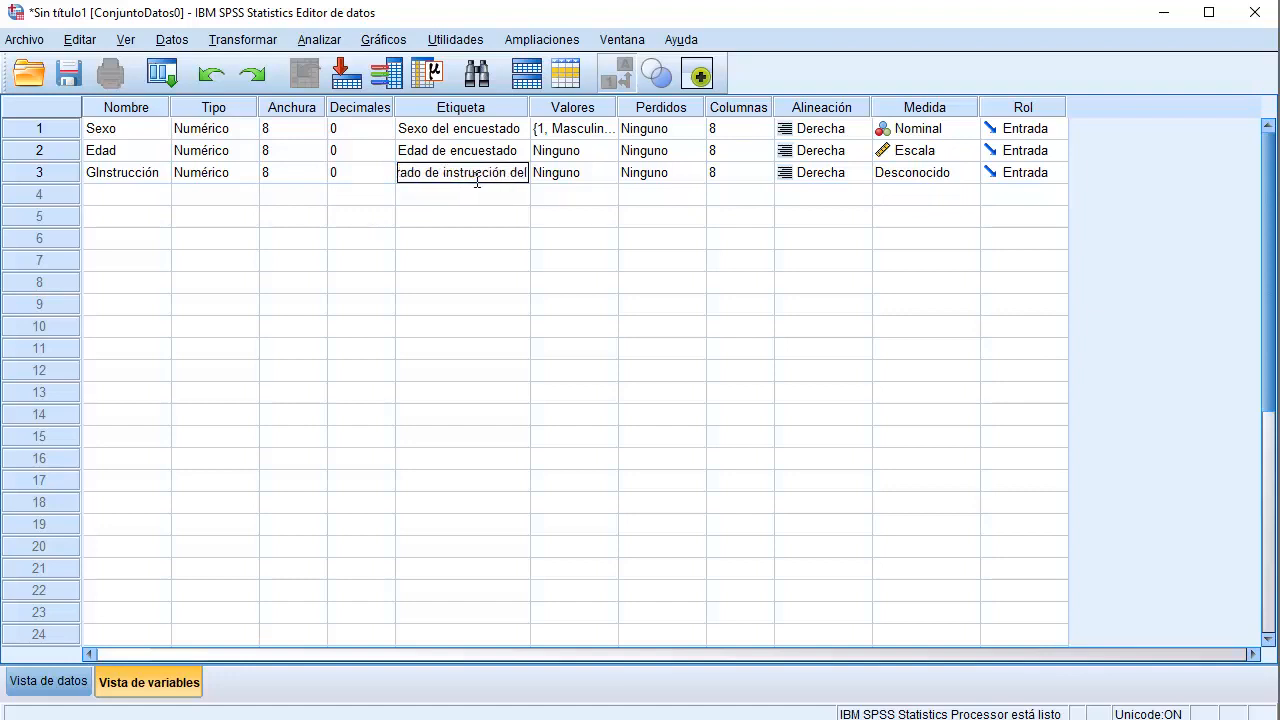
type(" alcanzado por")
type(" el encuestado")
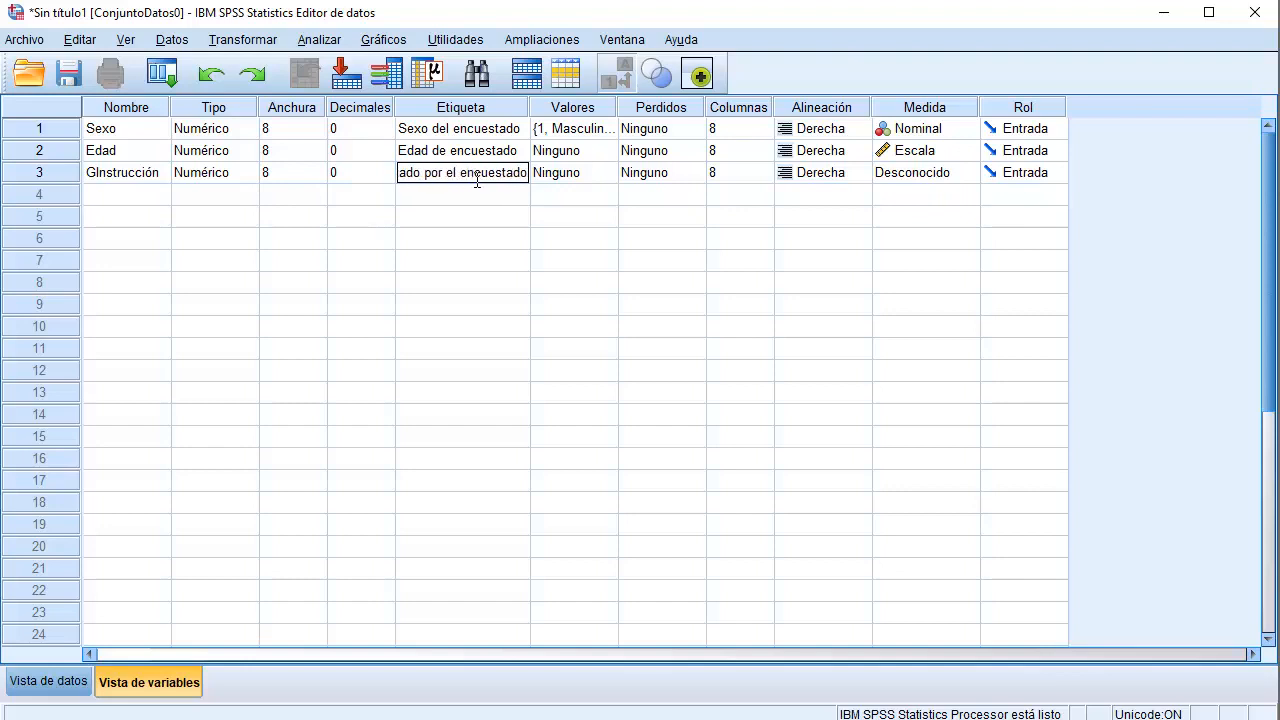
left_click(578, 240)
left_click_drag(530, 107, 695, 127)
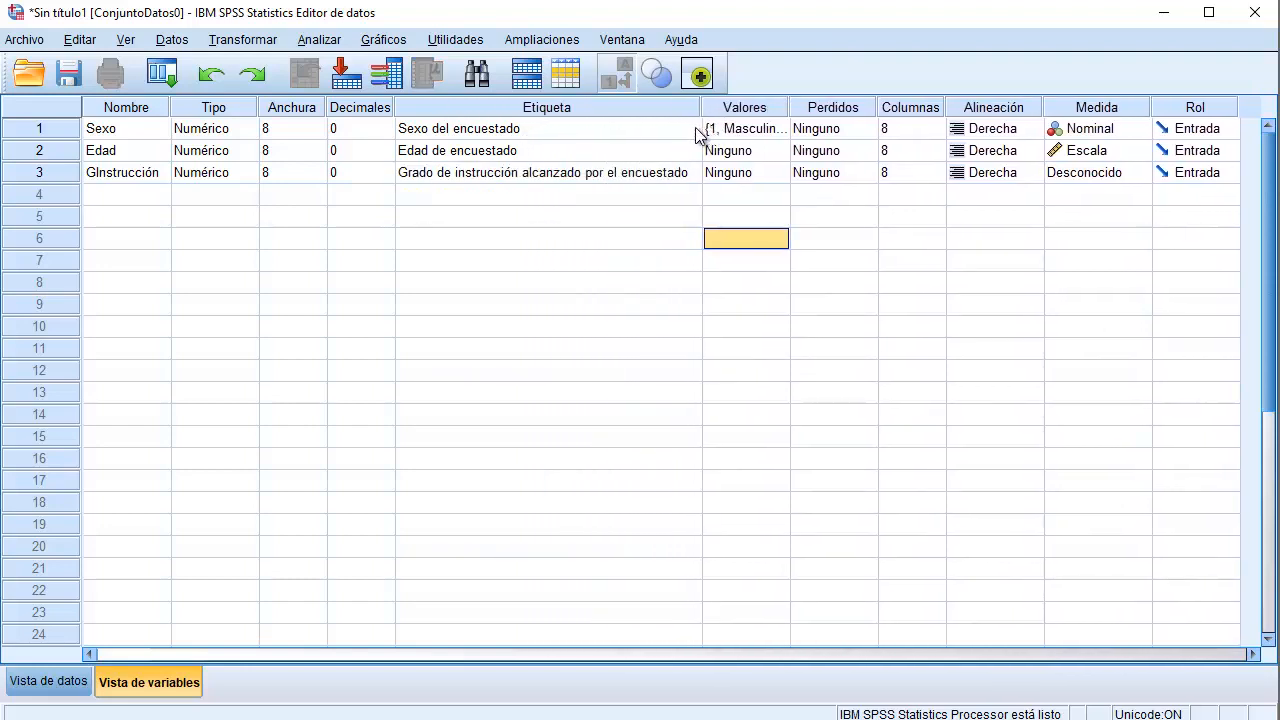
Open the value labels of the GInstrucción variable and add 1 = "Primaria" and 2 = "Secundaria".
double_click(771, 176)
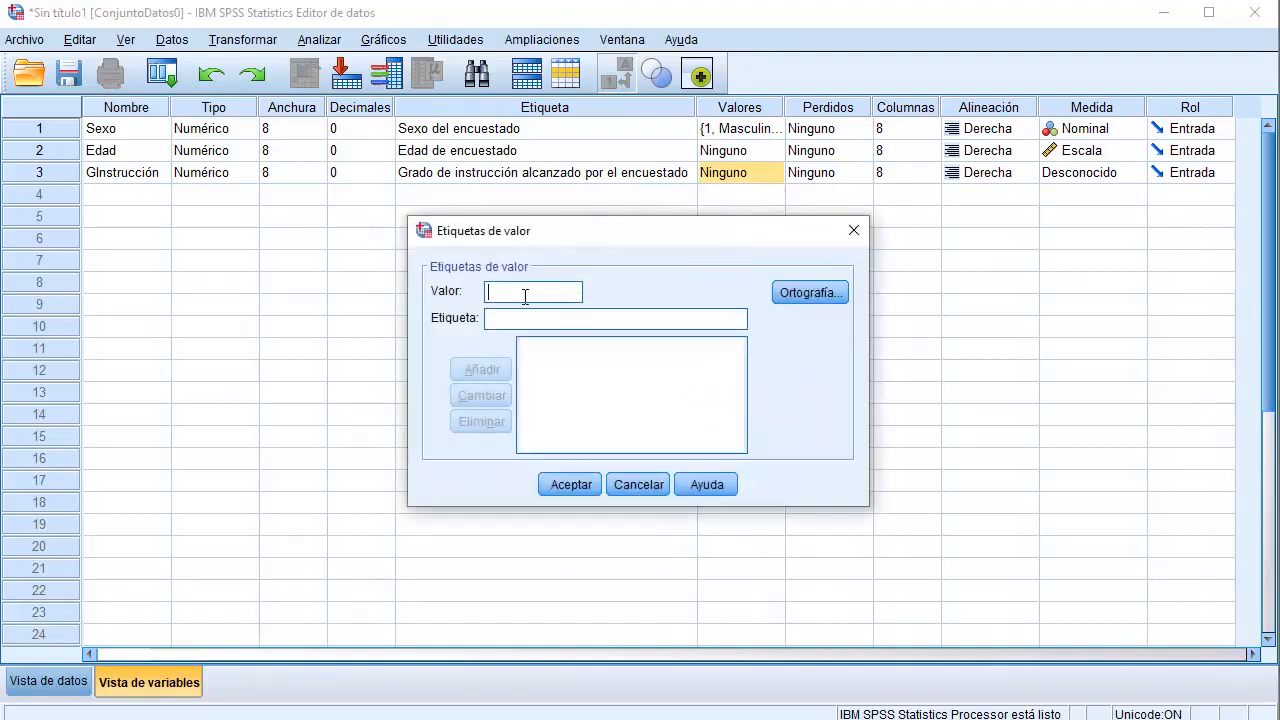
type("1")
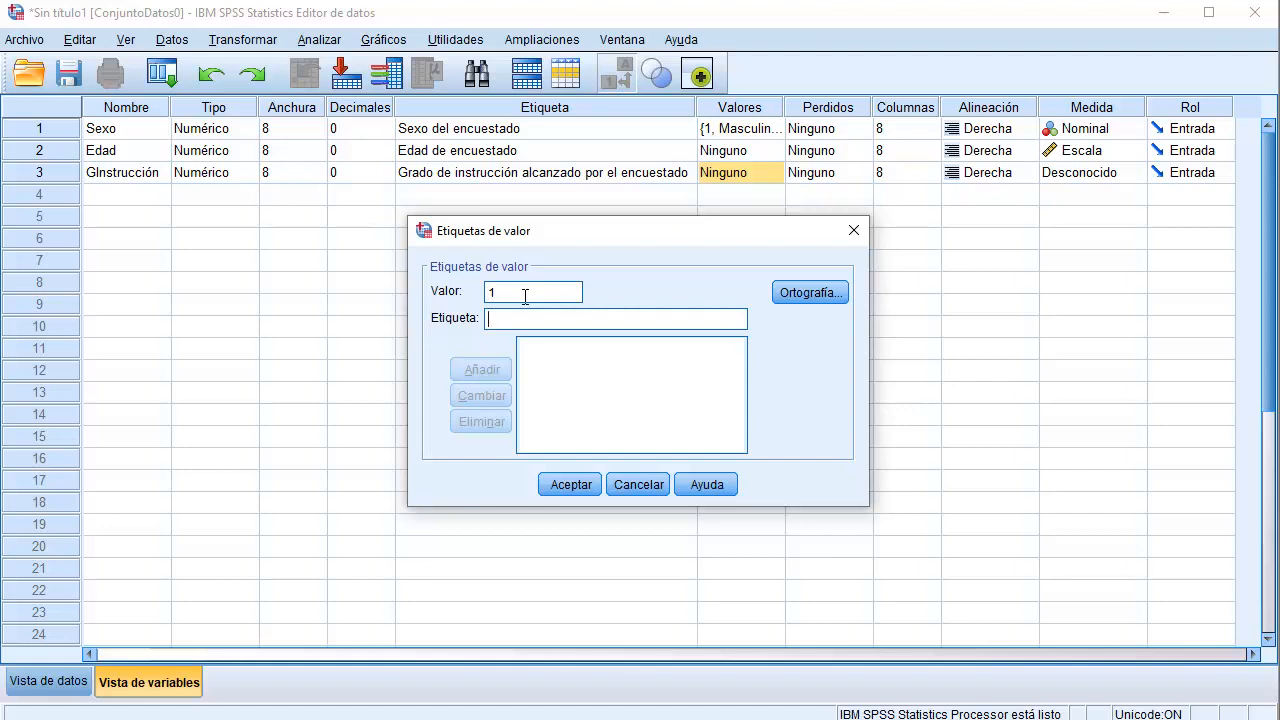
type("Primaria")
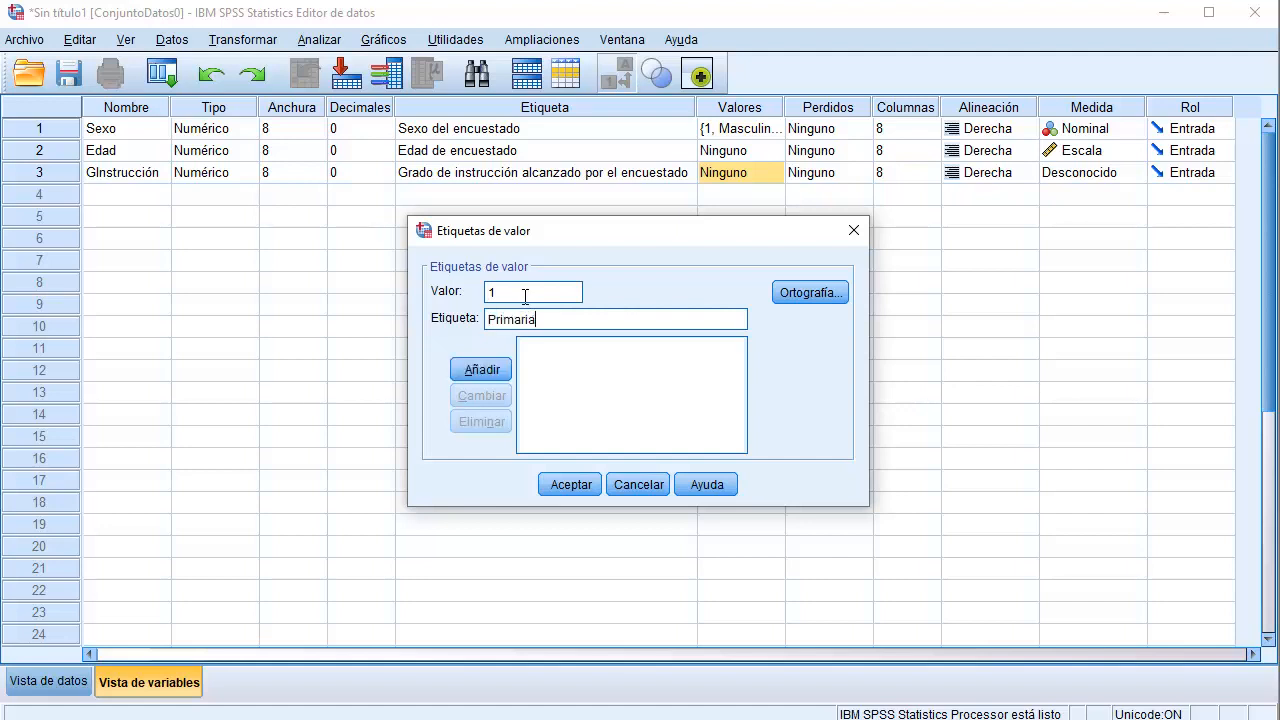
left_click(503, 368)
left_click(514, 292)
type("2Sec")
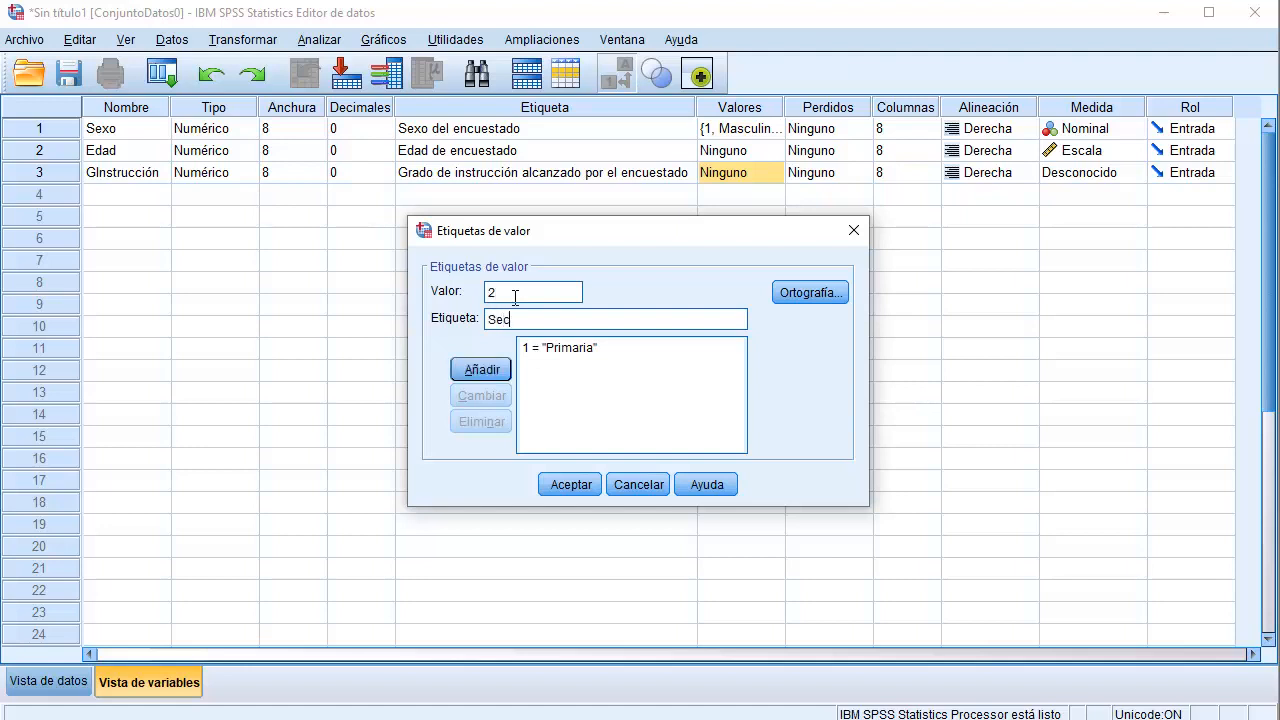
type("undaria")
left_click(490, 368)
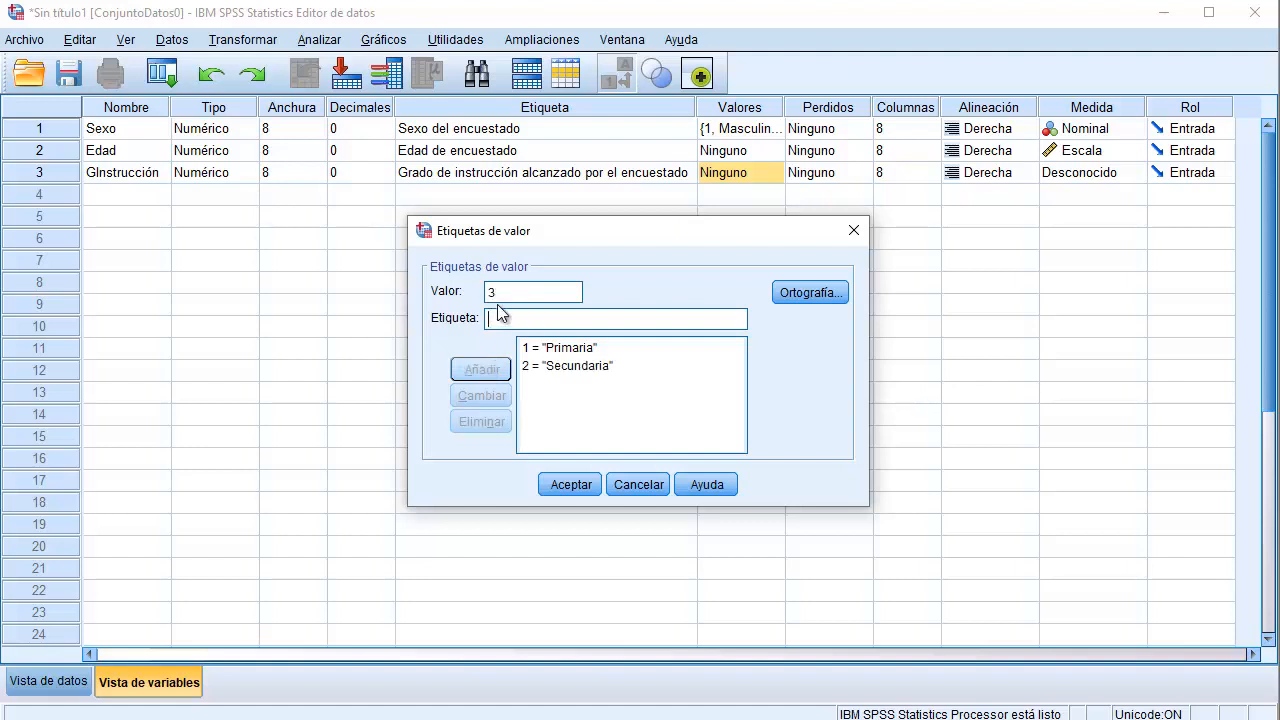
Add the value labels 3 = "Técnico" and 4 = "Universitario" to the GInstrucción variable.
type("Técnico")
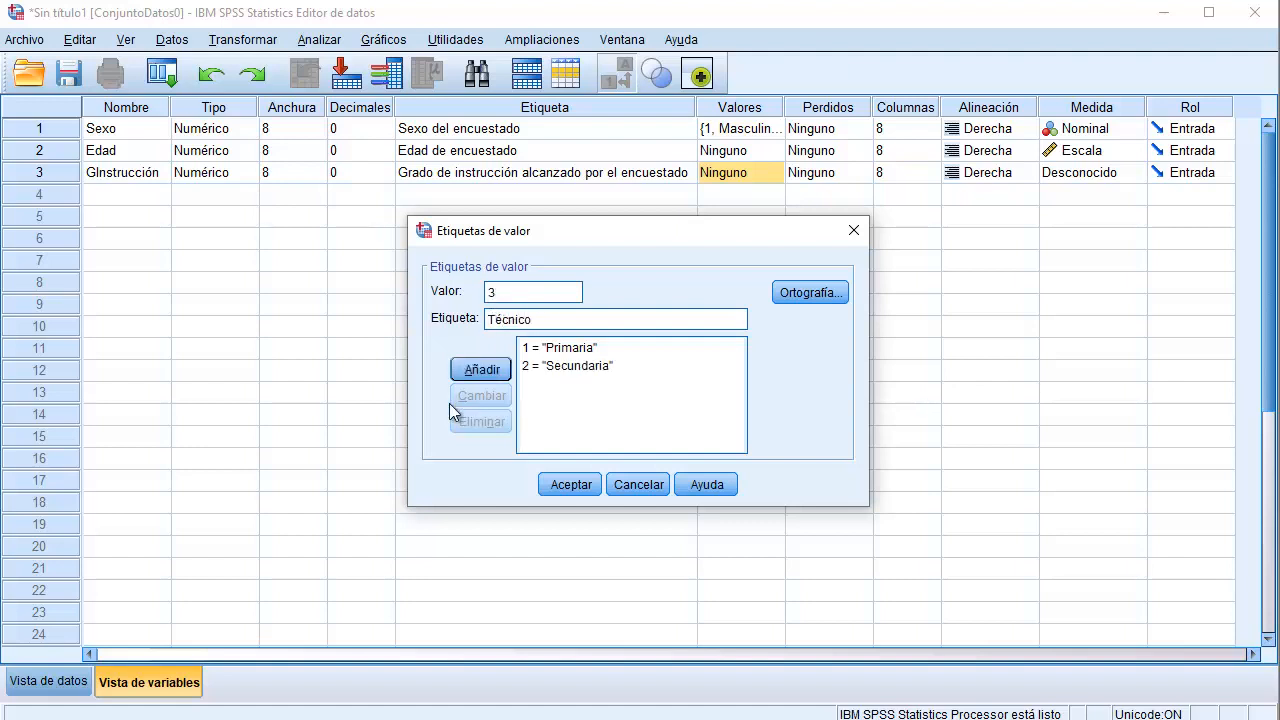
left_click(482, 370)
type("4")
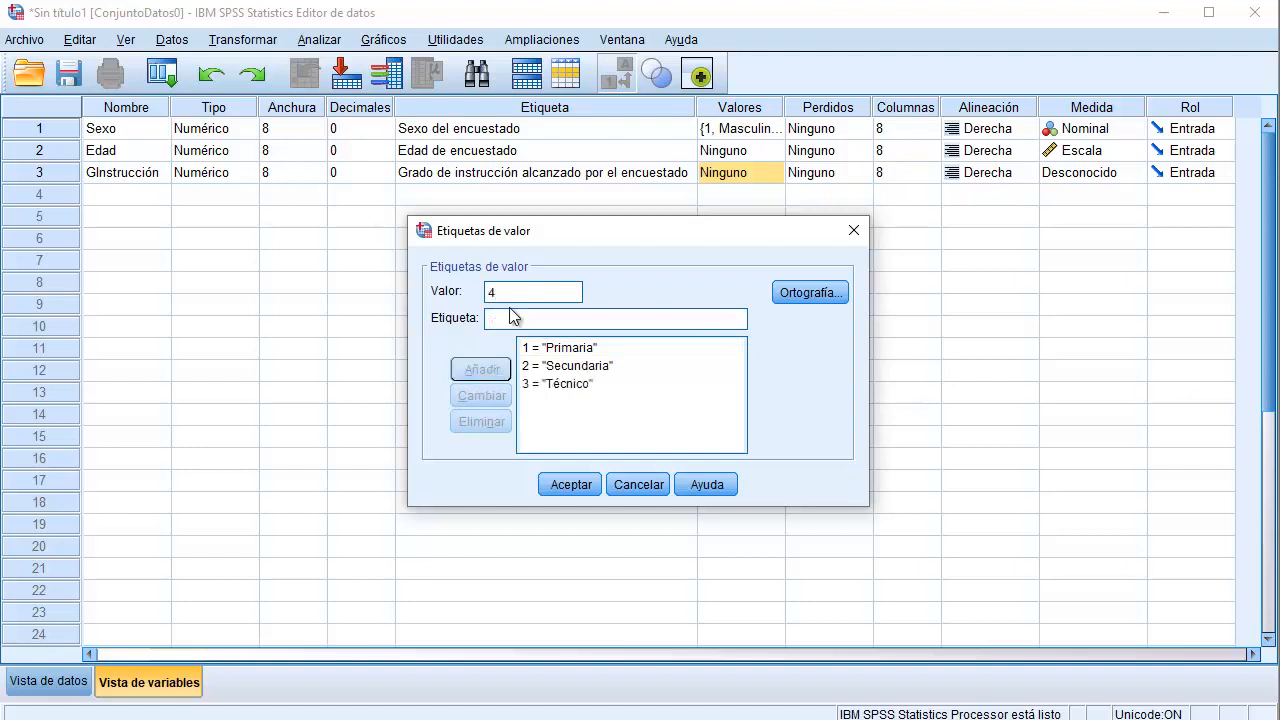
left_click(512, 317)
type("Universit")
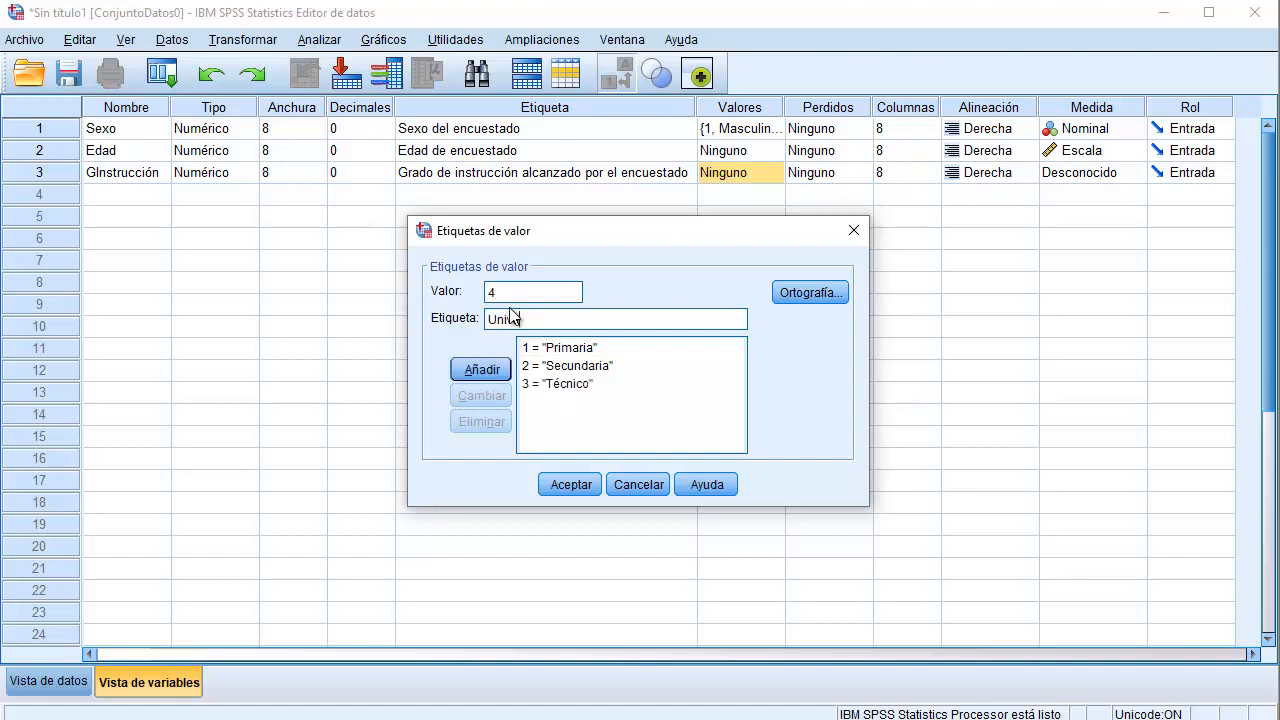
type("ario")
left_click(500, 370)
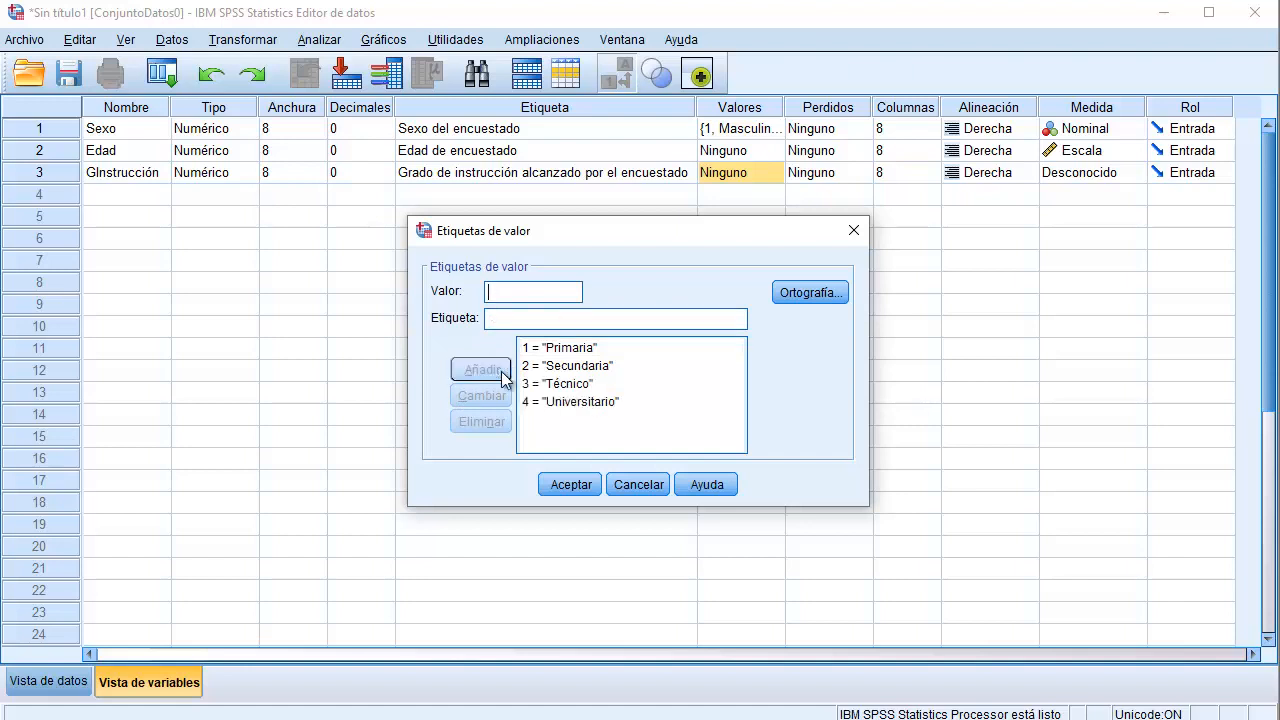
Add the value label 5 = "Posgrado" and accept the value labels of the GInstrucción variable.
type("5Maestro")
key("BackSpace")
key("BackSpace")
key("BackSpace")
key("BackSpace")
key("BackSpace")
key("BackSpace")
key("BackSpace")
type("Pos")
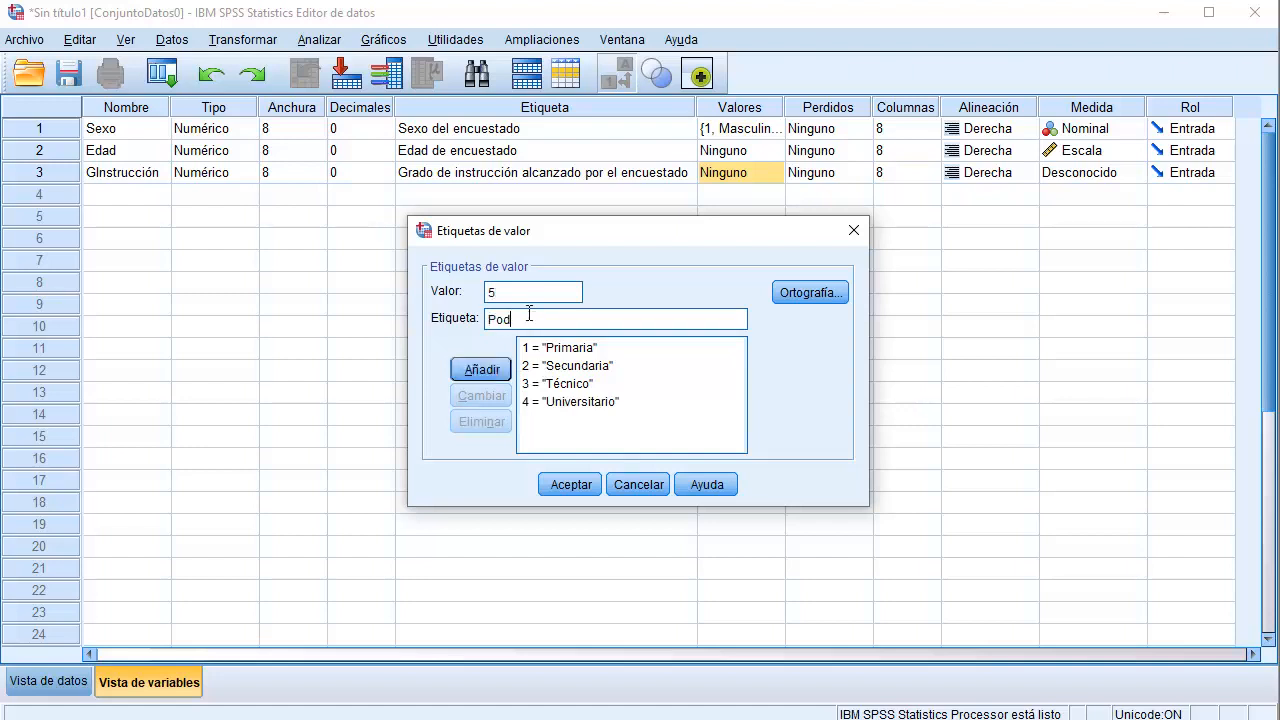
type("grado")
left_click(493, 372)
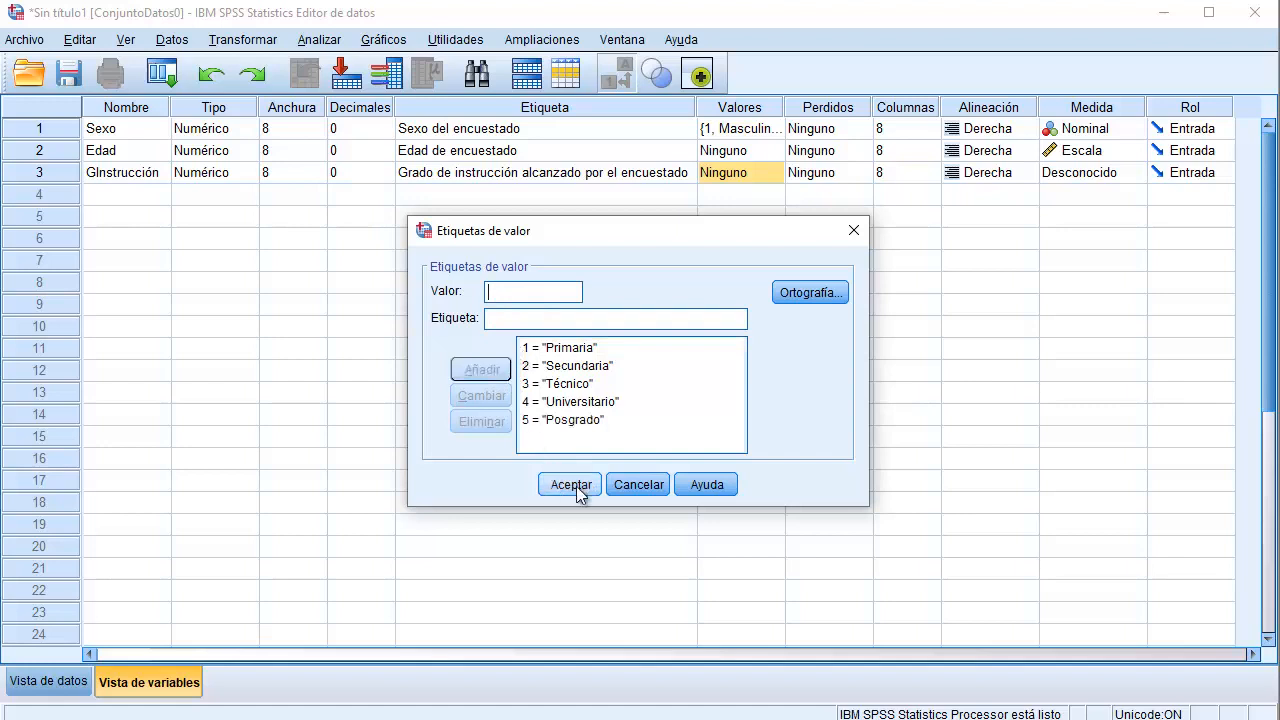
left_click(571, 485)
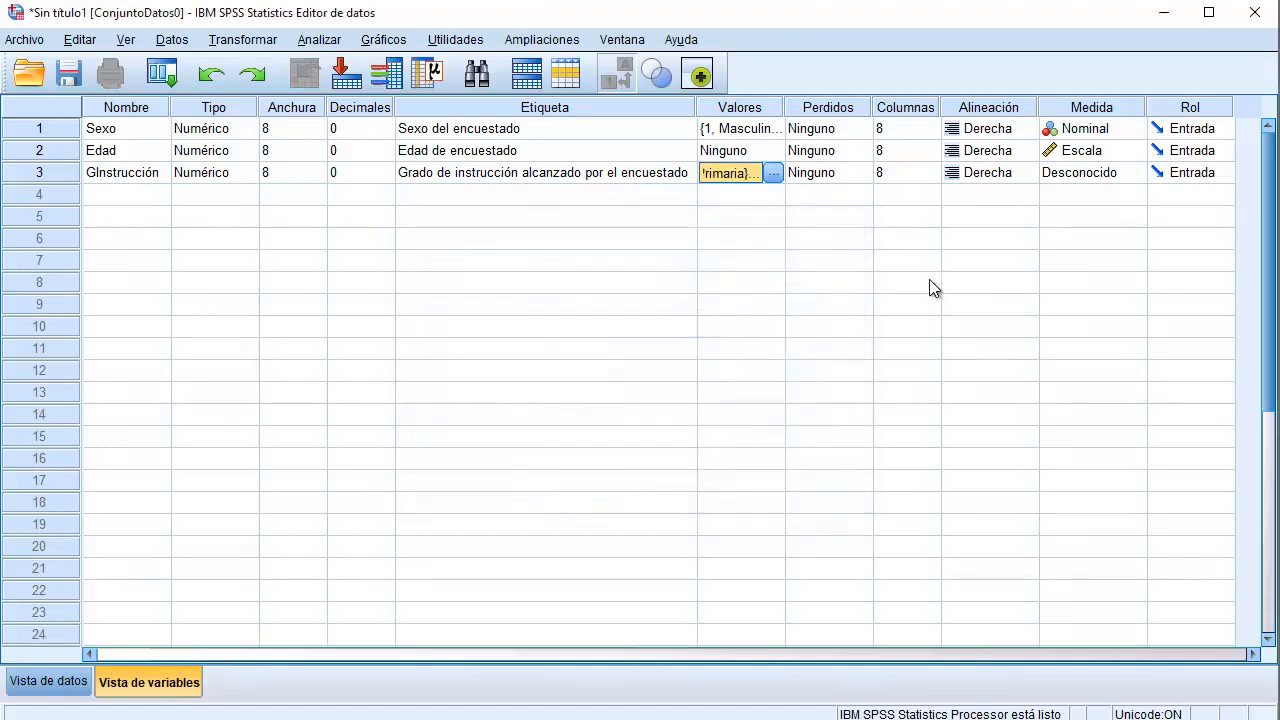
Set the measurement level of the GInstrucción variable to Ordinal, keeping its column width and alignment.
left_click(926, 109)
left_click(1000, 108)
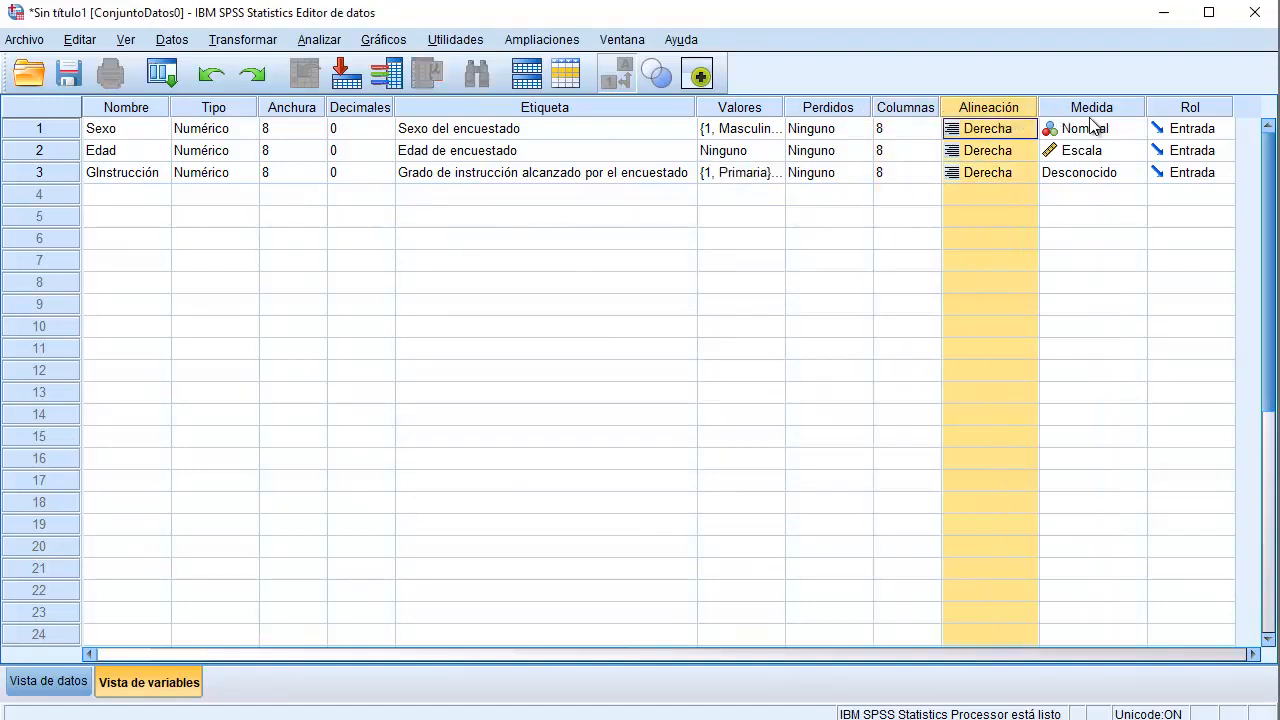
left_click(1134, 174)
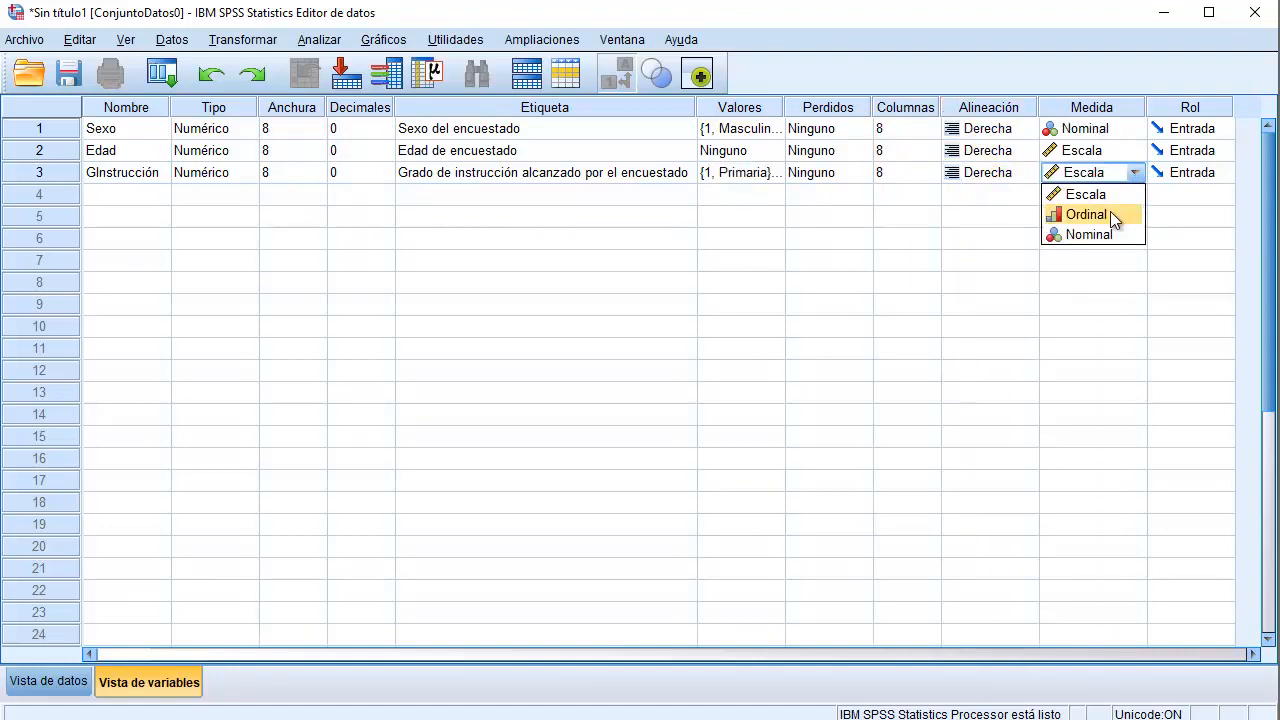
left_click(1110, 211)
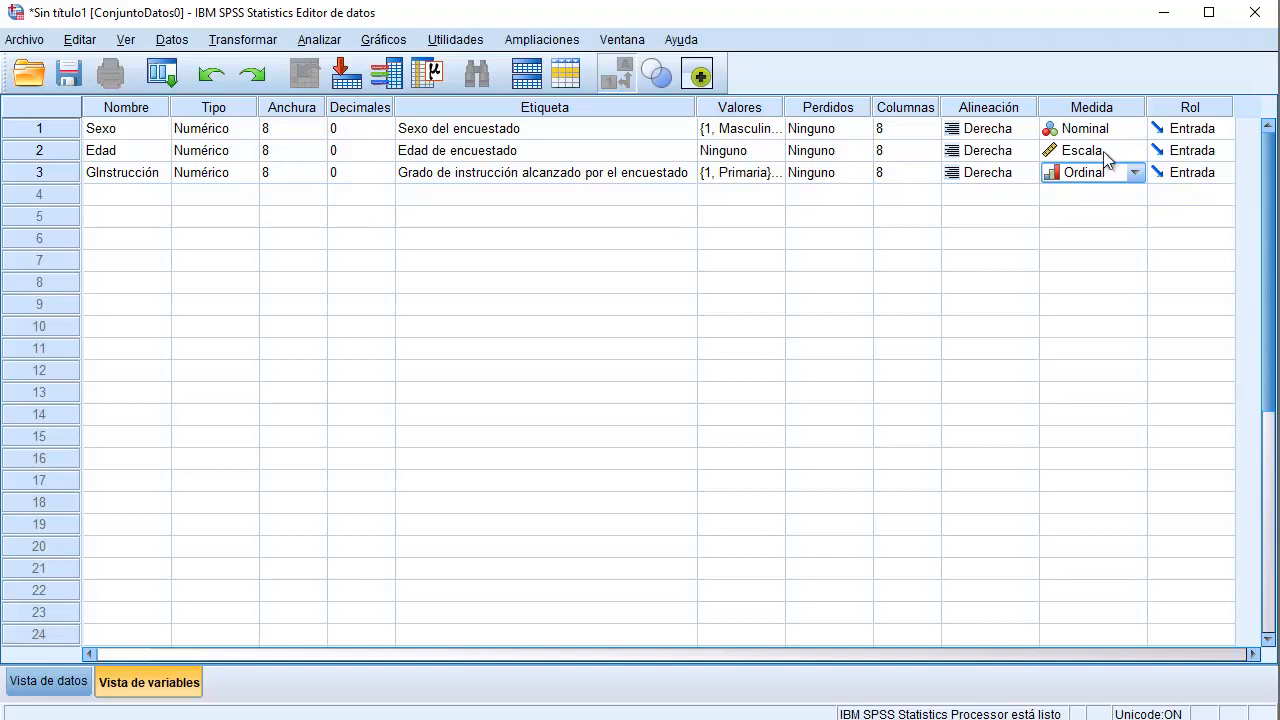
Display the data view and examine the column headings of the three defined variables.
left_click(45, 681)
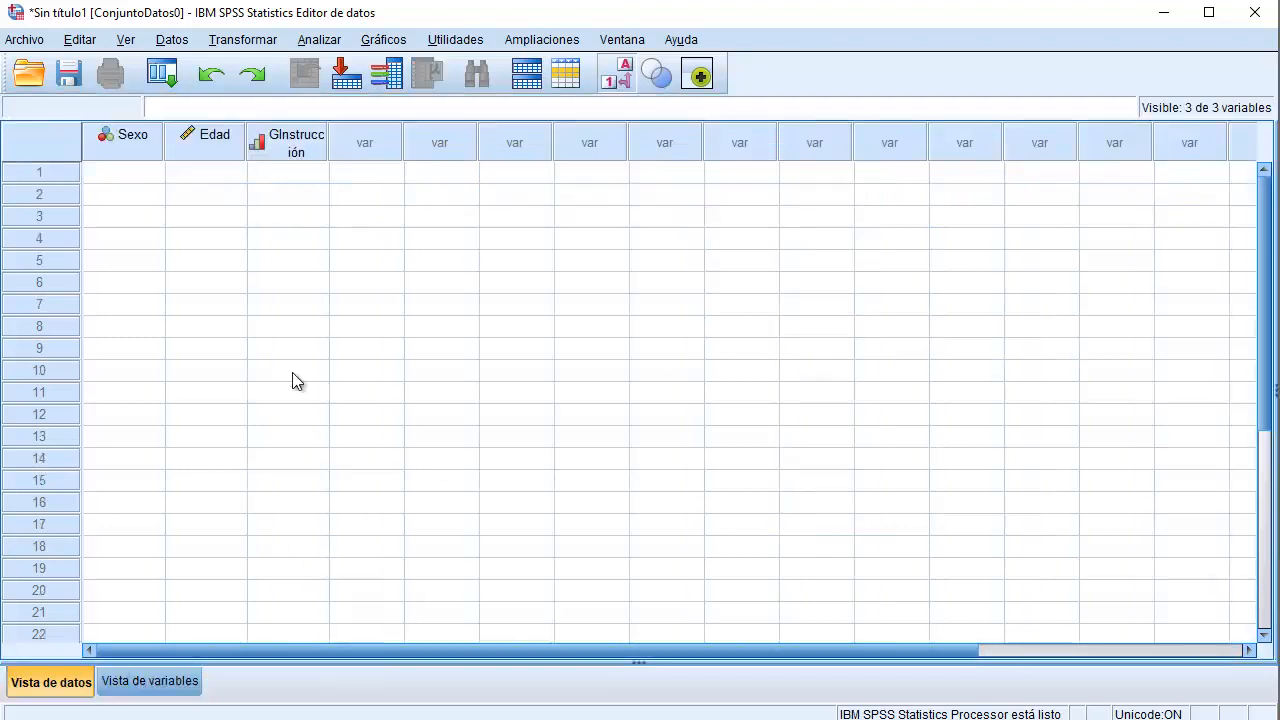
mouse_move(134, 150)
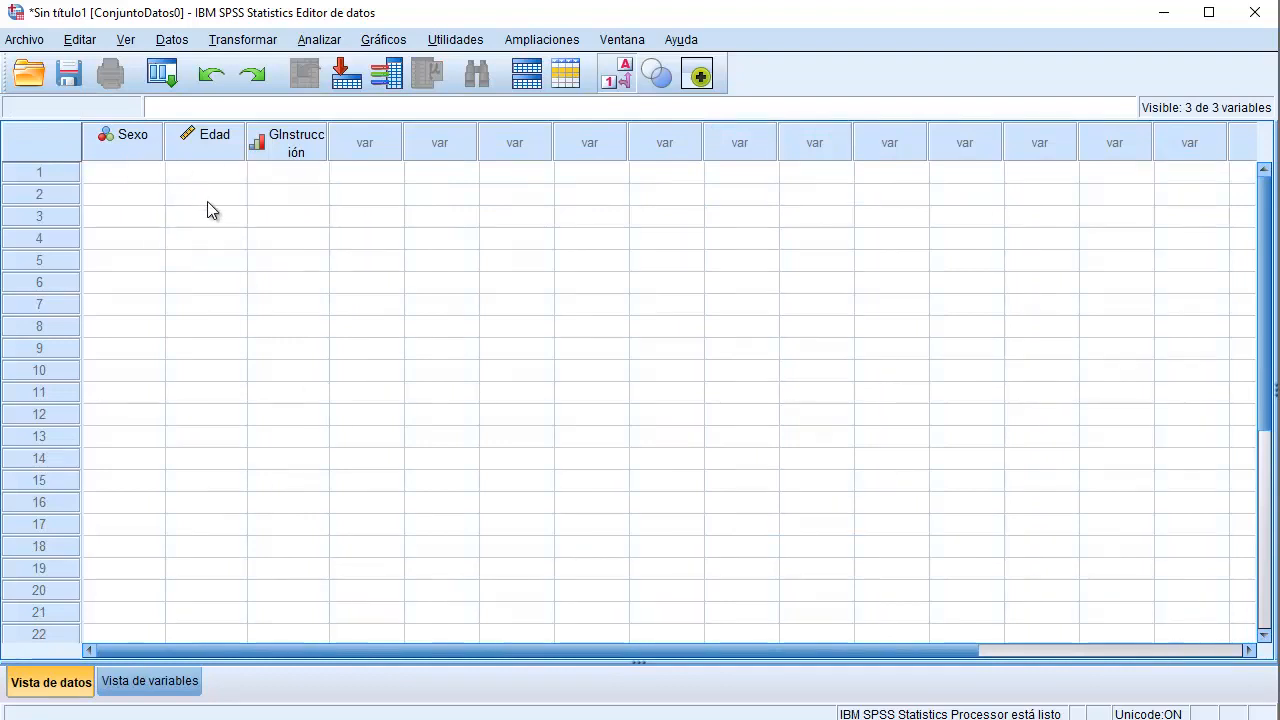
mouse_move(290, 151)
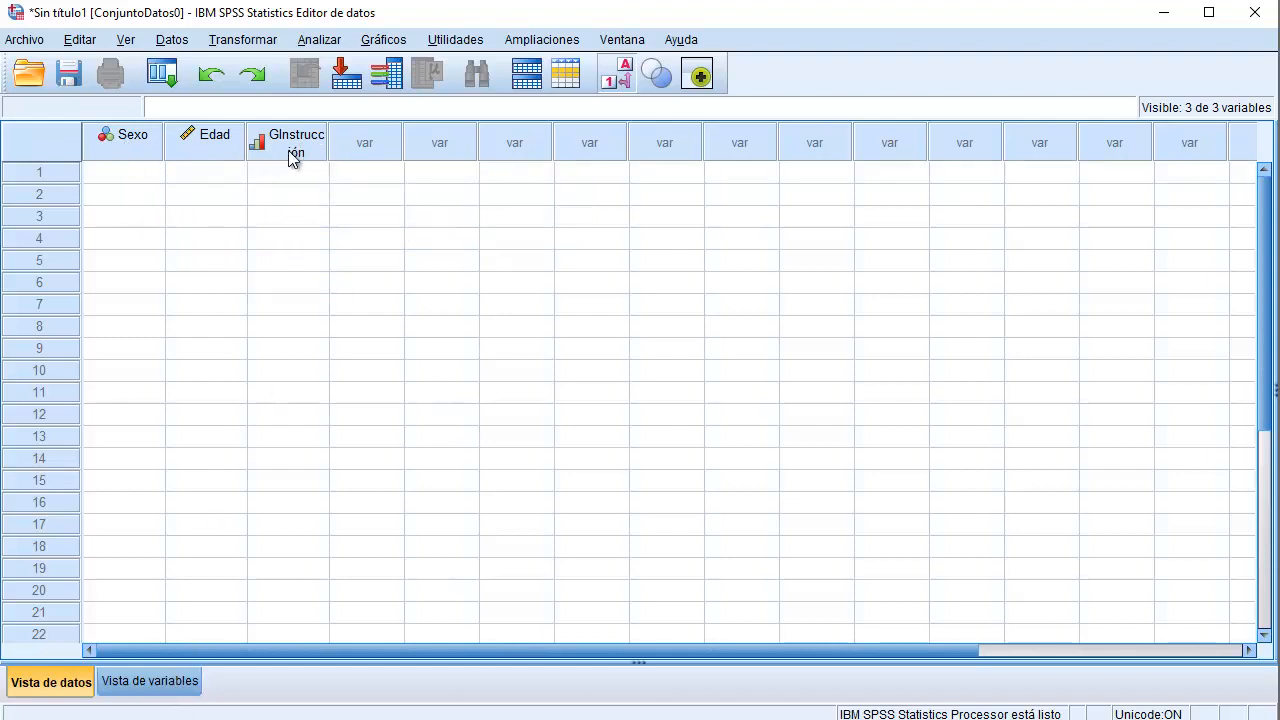
Return to the variable view and set the column width of the GInstrucción variable to 12.
left_click(148, 684)
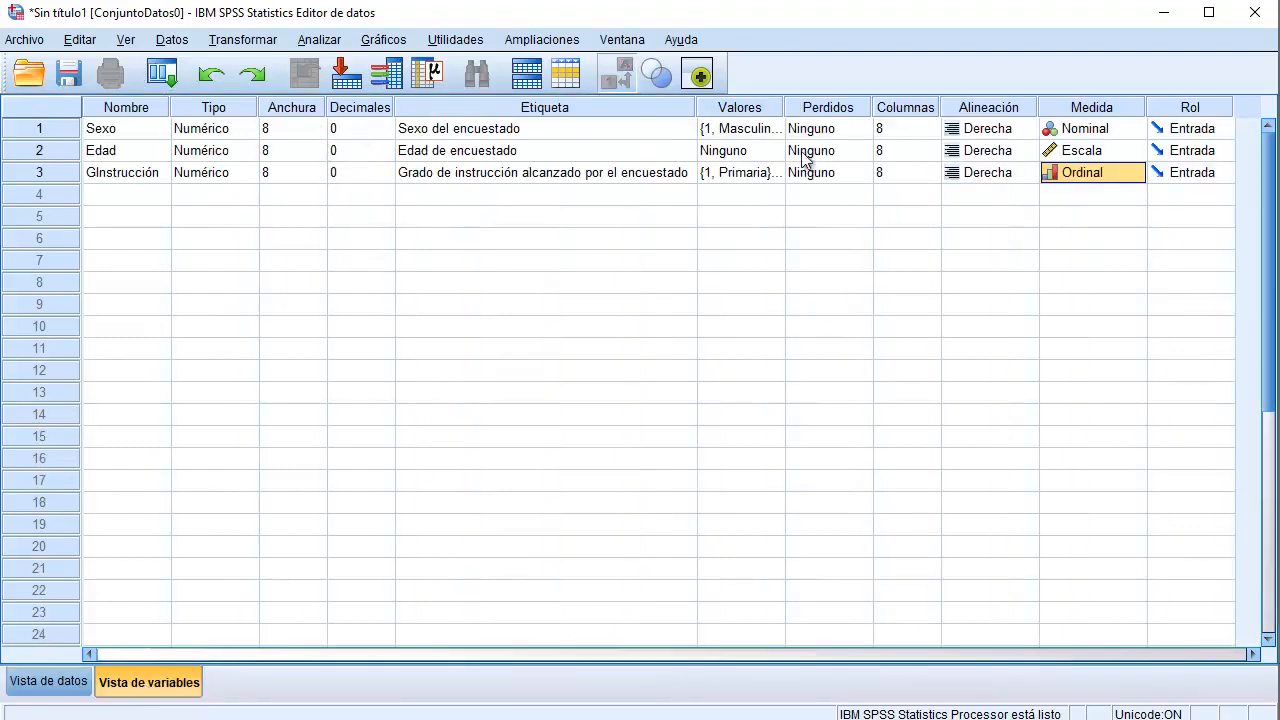
left_click(918, 110)
left_click(927, 172)
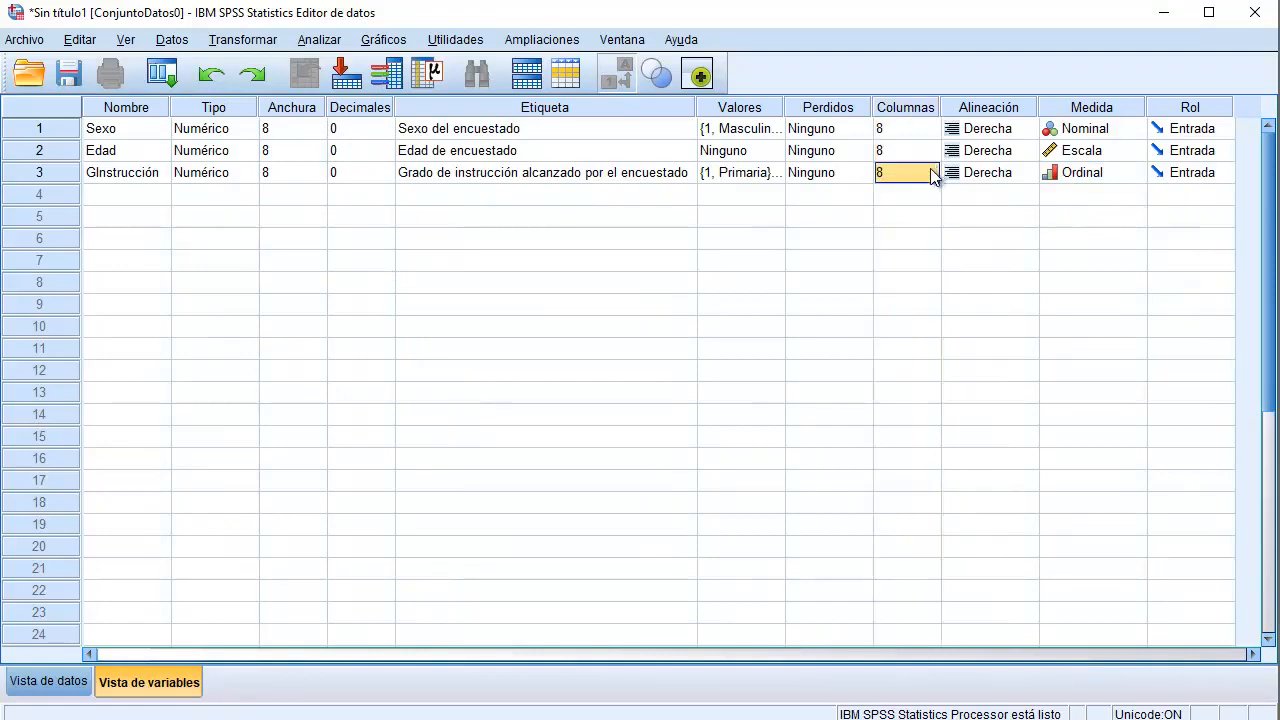
left_click(917, 178)
double_click(933, 168)
left_click(933, 168)
left_click(933, 168)
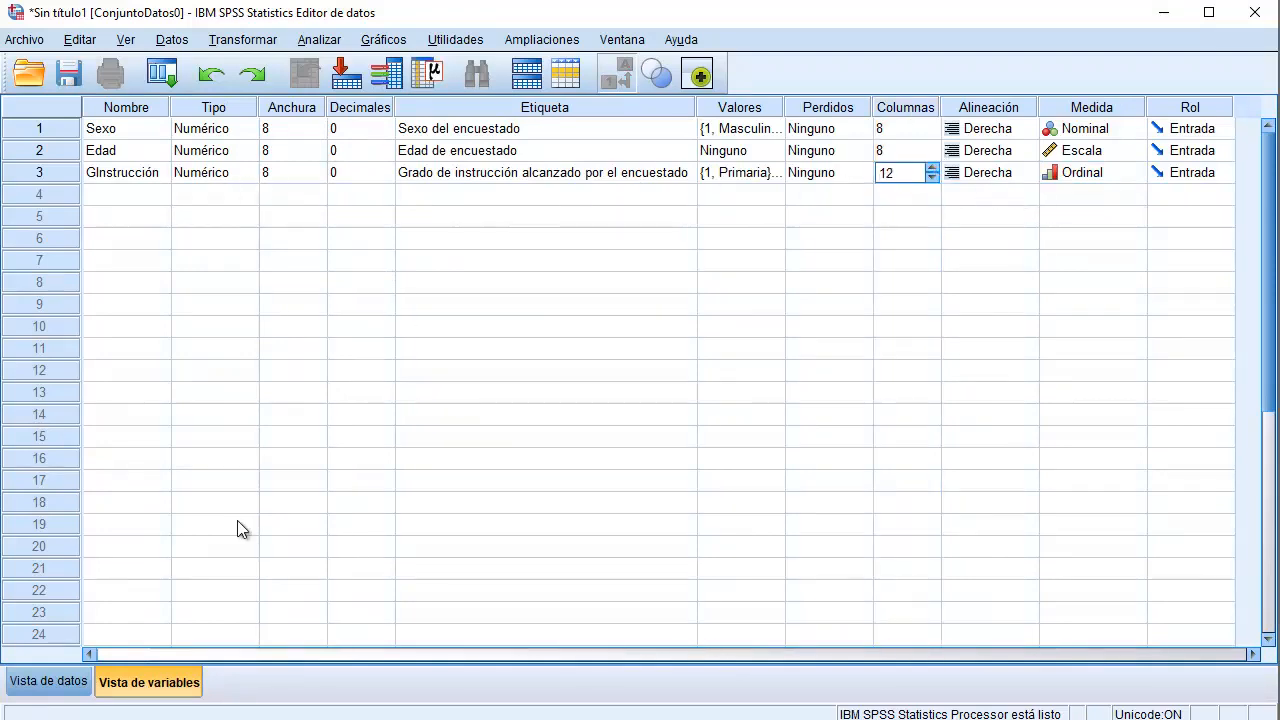
Accept the GInstrucción column width and display the data view with the first Sexo cell selected.
left_click(660, 330)
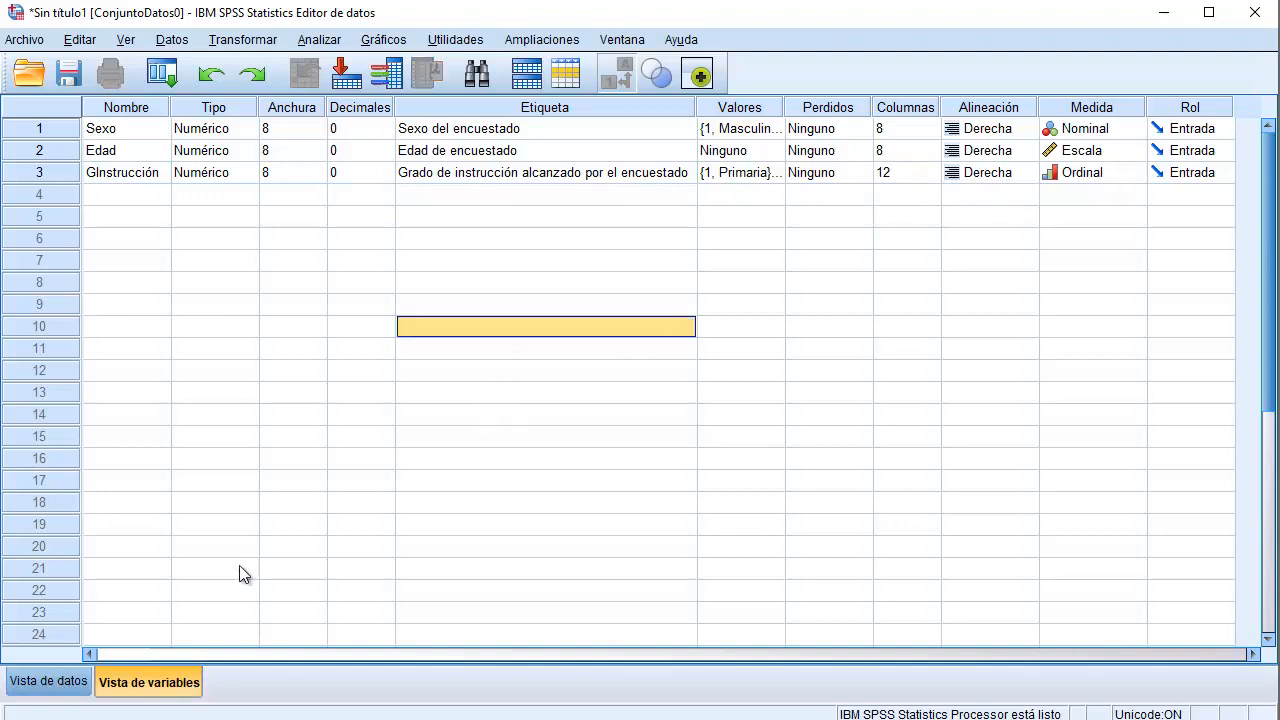
left_click(50, 682)
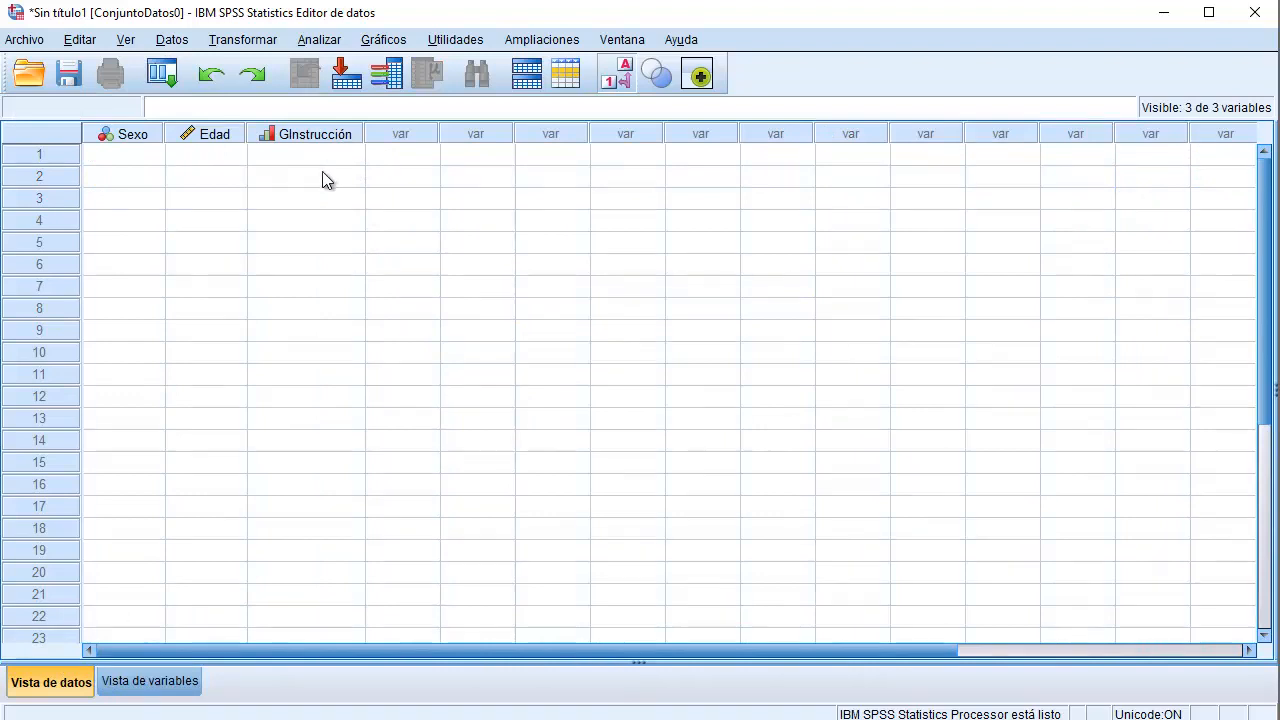
left_click(155, 160)
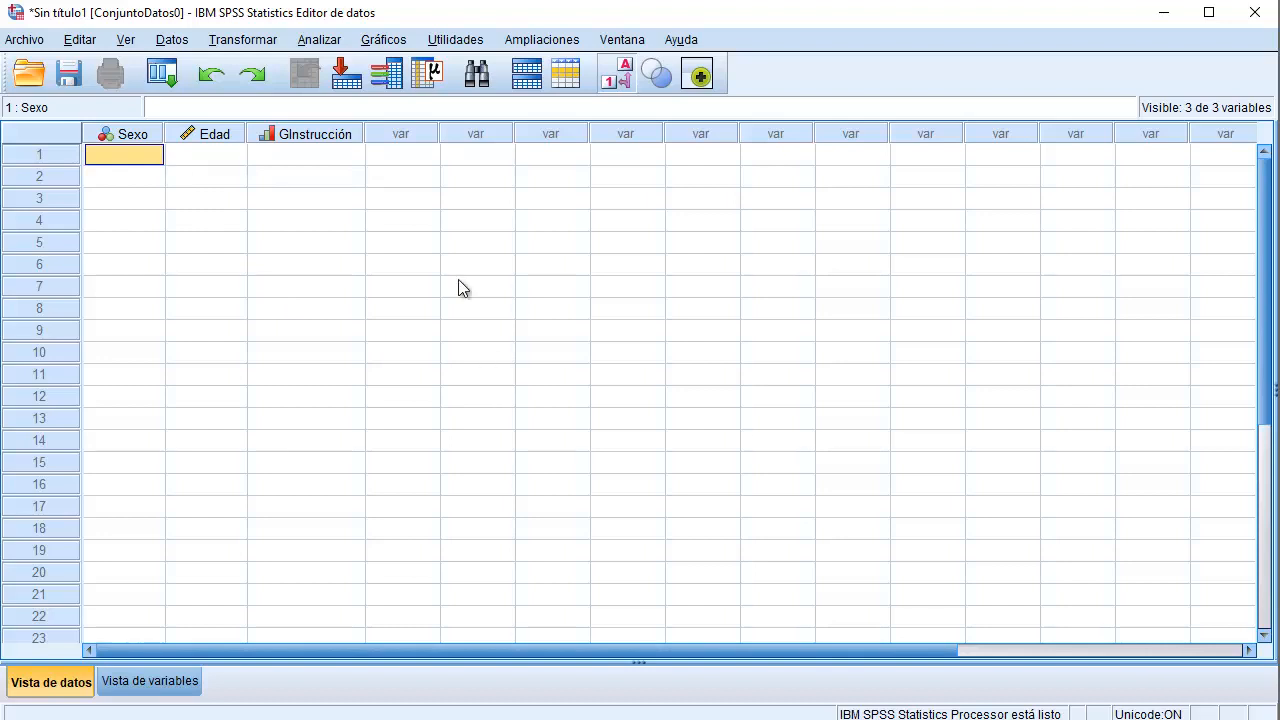
Examine the unused columns beside the defined variables, check the variable view, and return to the first Sexo cell in the data view.
left_click(411, 131)
left_click(470, 130)
left_click(550, 130)
left_click(630, 133)
left_click(702, 135)
left_click(806, 138)
left_click(858, 137)
left_click(940, 135)
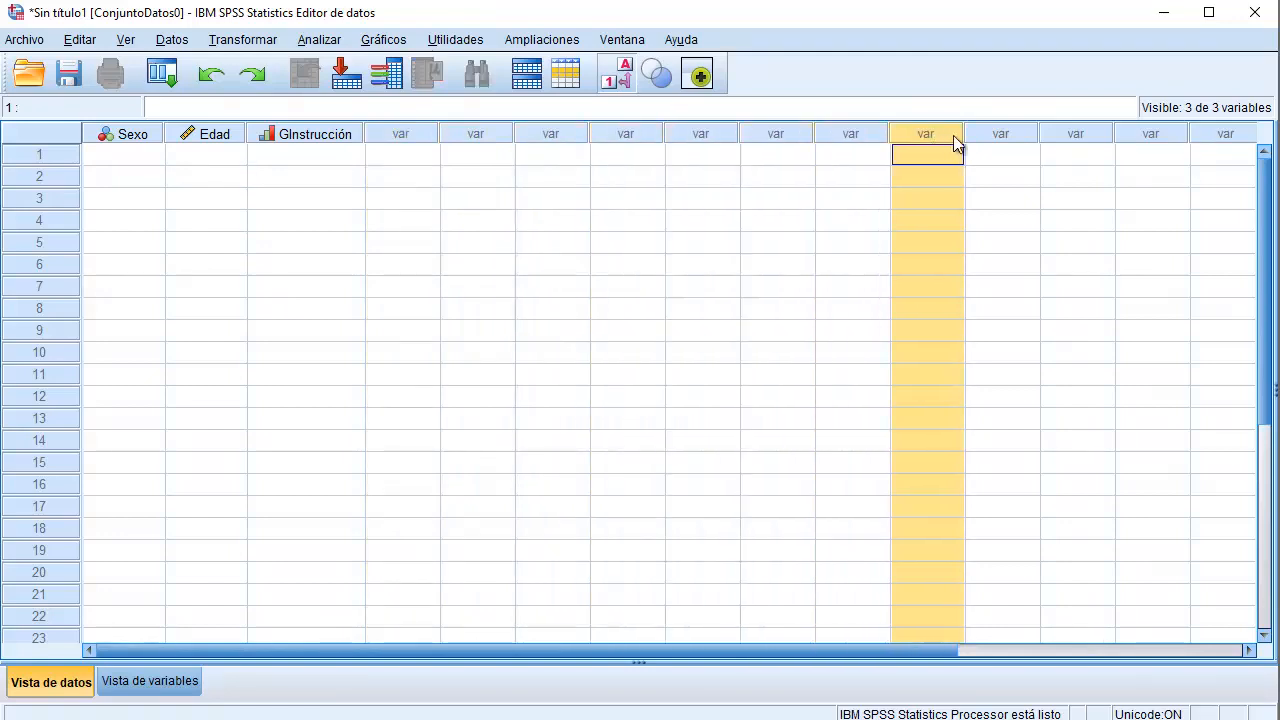
left_click(991, 136)
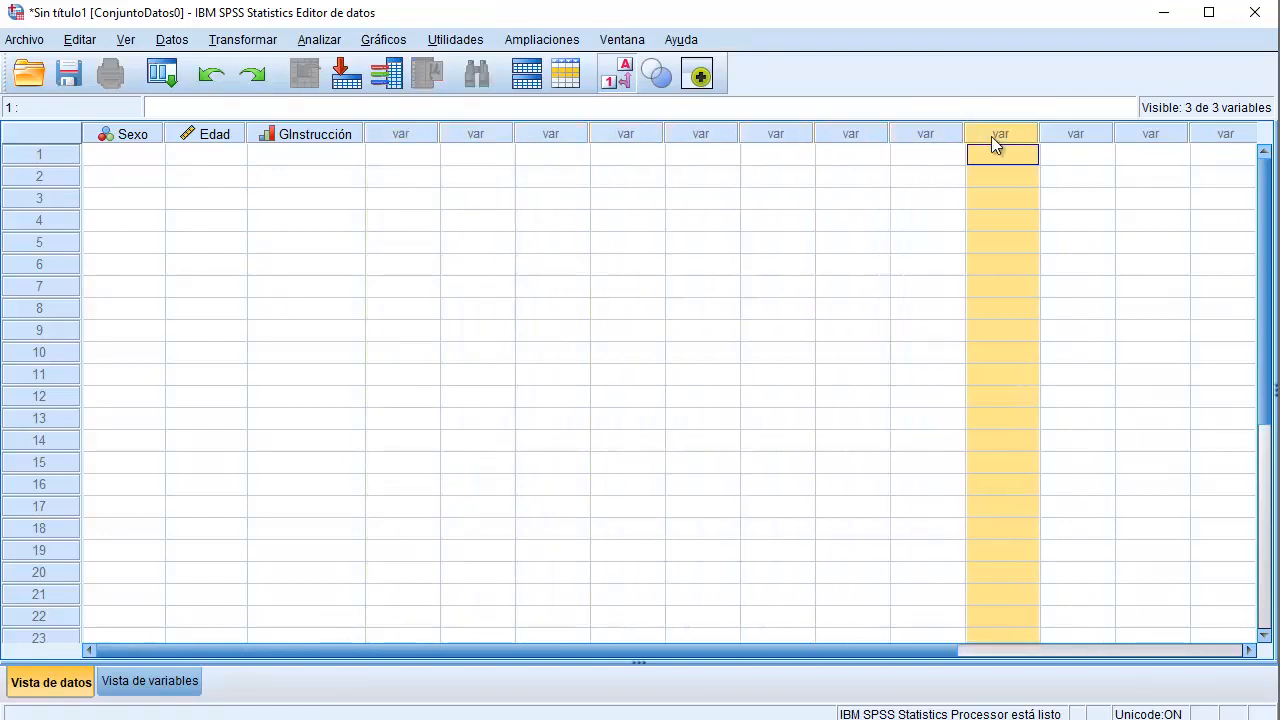
left_click(1087, 138)
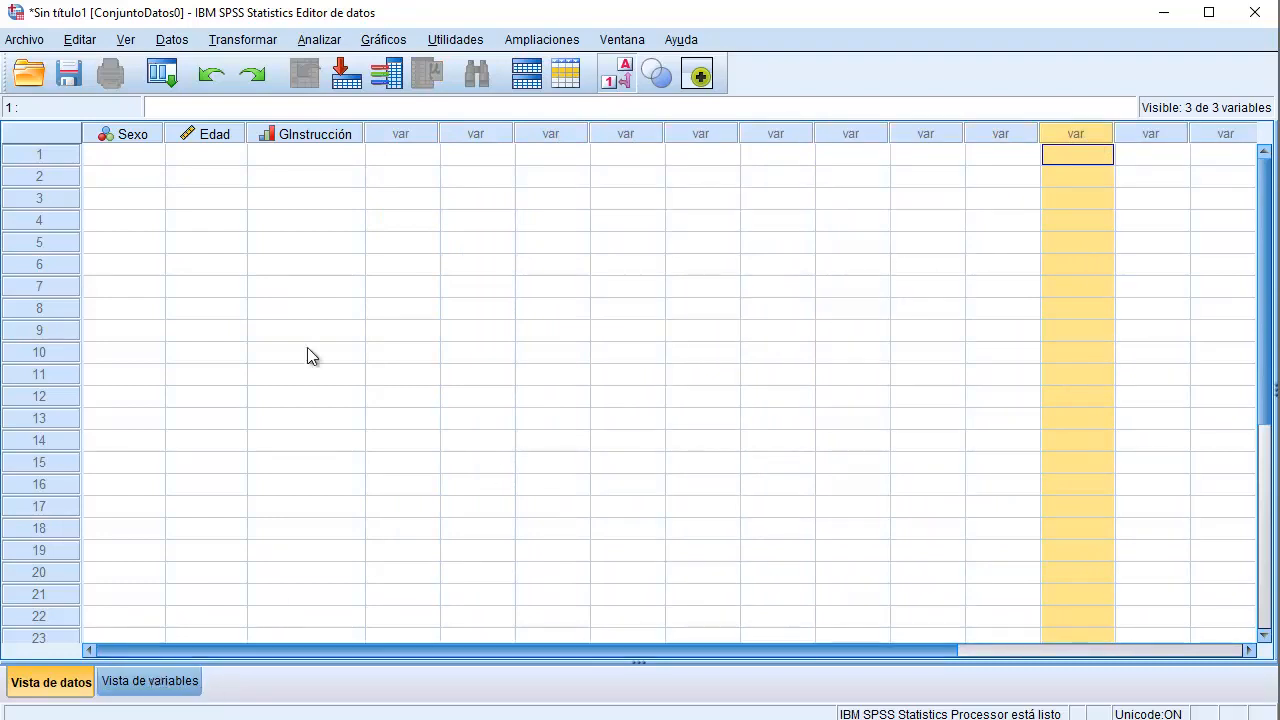
left_click(131, 683)
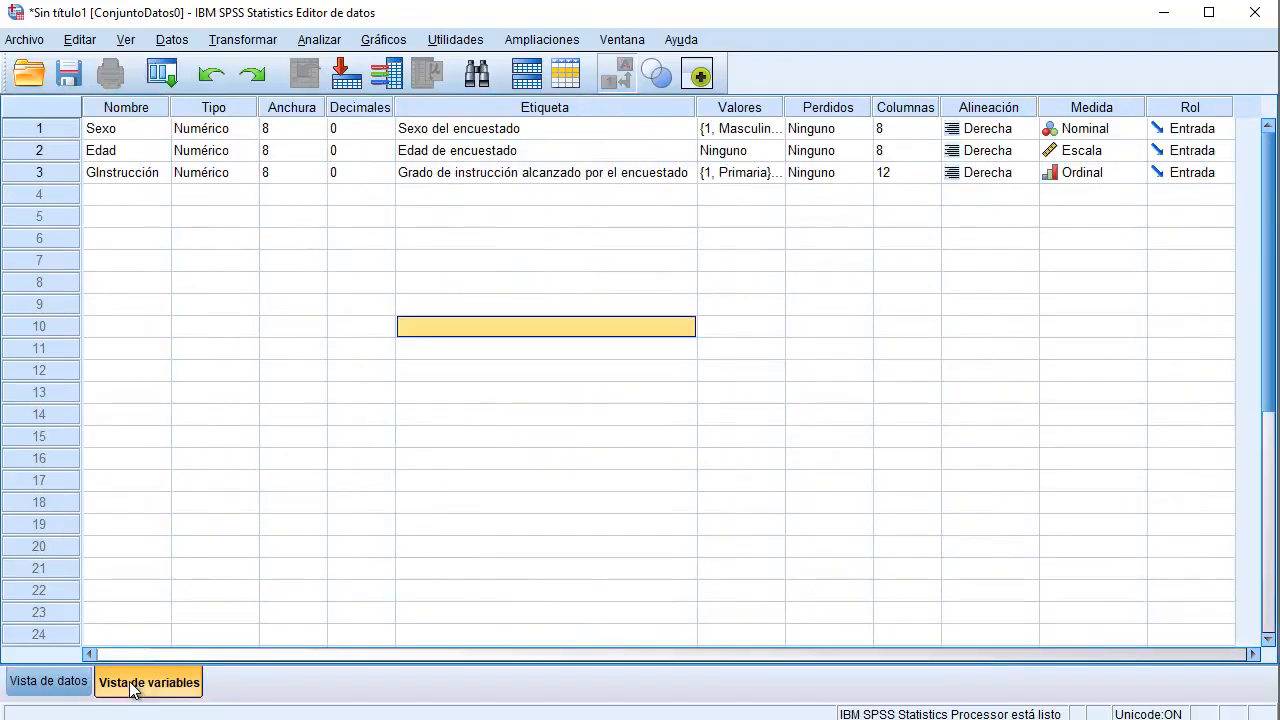
left_click(50, 682)
left_click(141, 157)
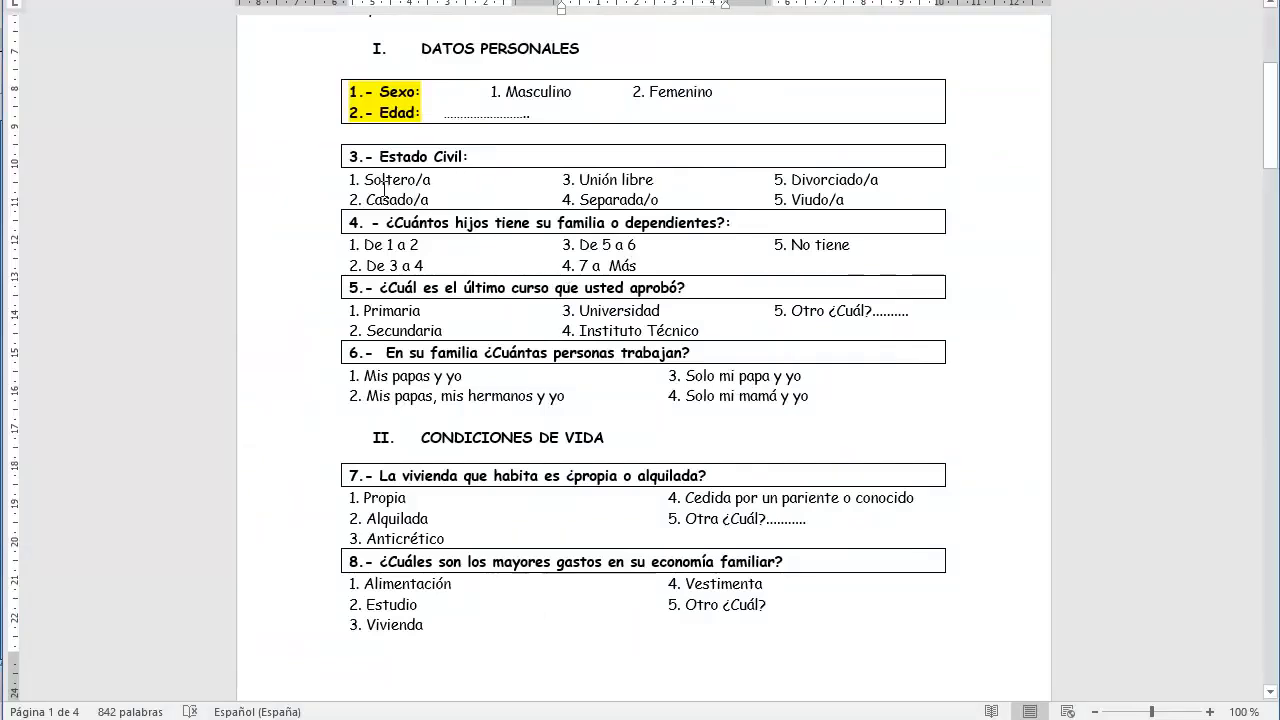
Switch to the Word questionnaire and examine the coded answer options of question 3, Estado Civil.
triple_click(385, 177)
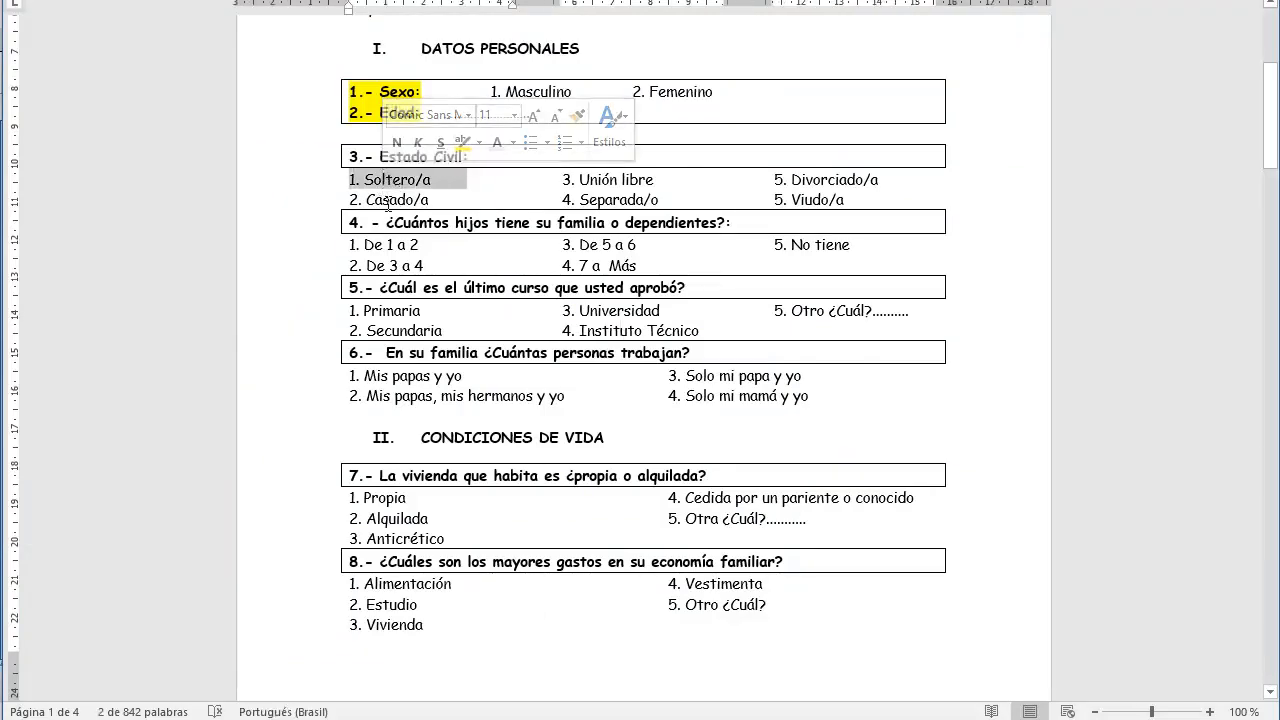
double_click(388, 203)
left_click(646, 180)
double_click(646, 180)
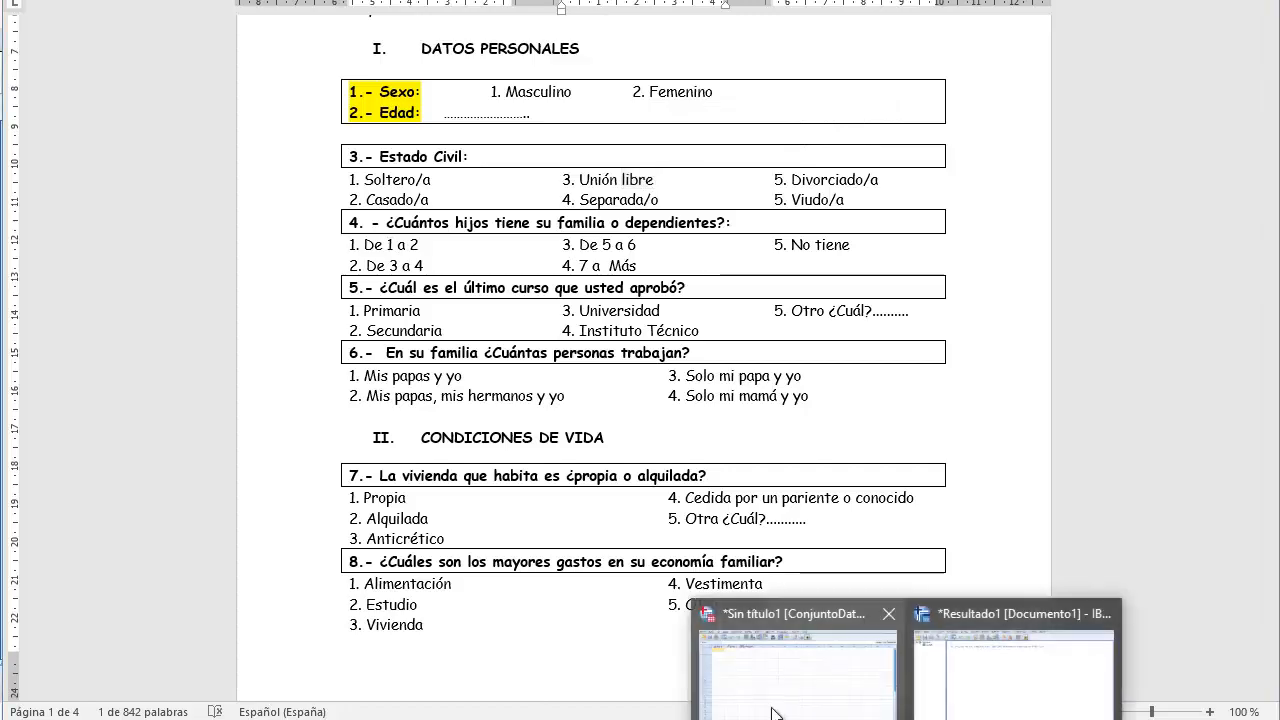
Switch back to the SPSS data editor and enter the Sexo codes 1, 2, 2, 2, 2, 1, 1, 1, 2 in rows 1 to 9.
left_click(770, 690)
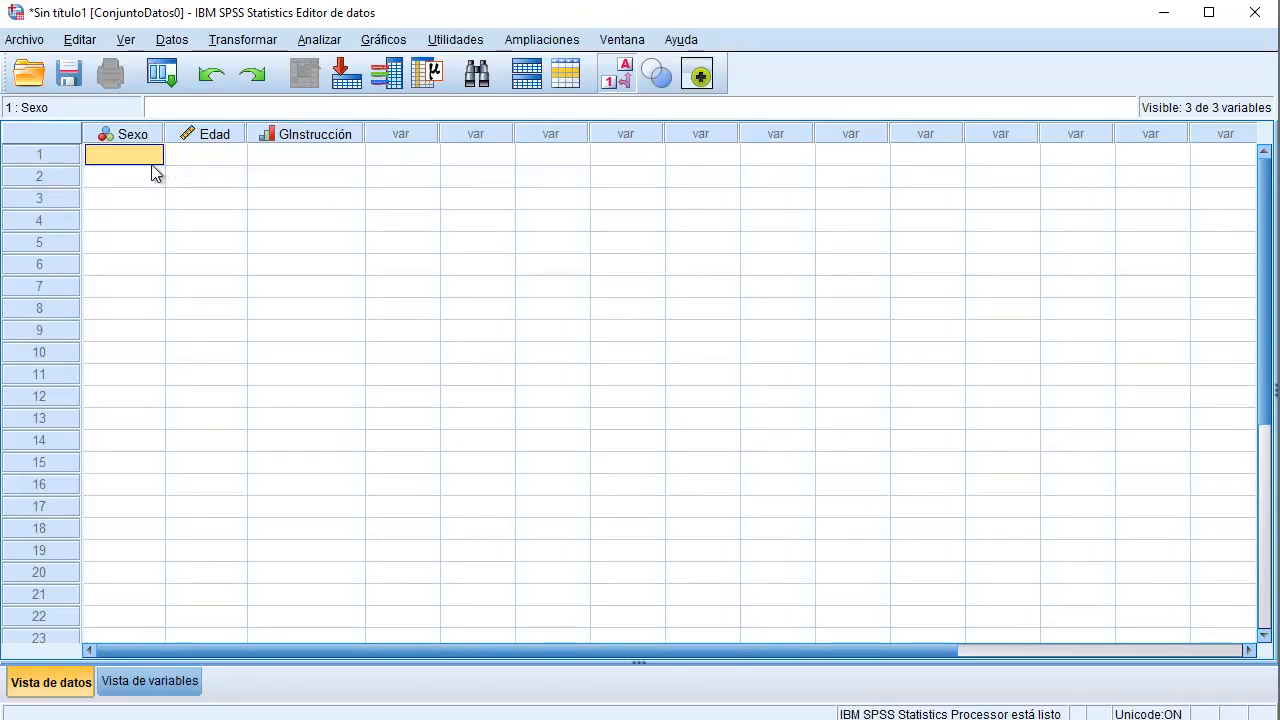
type("1")
key("Return")
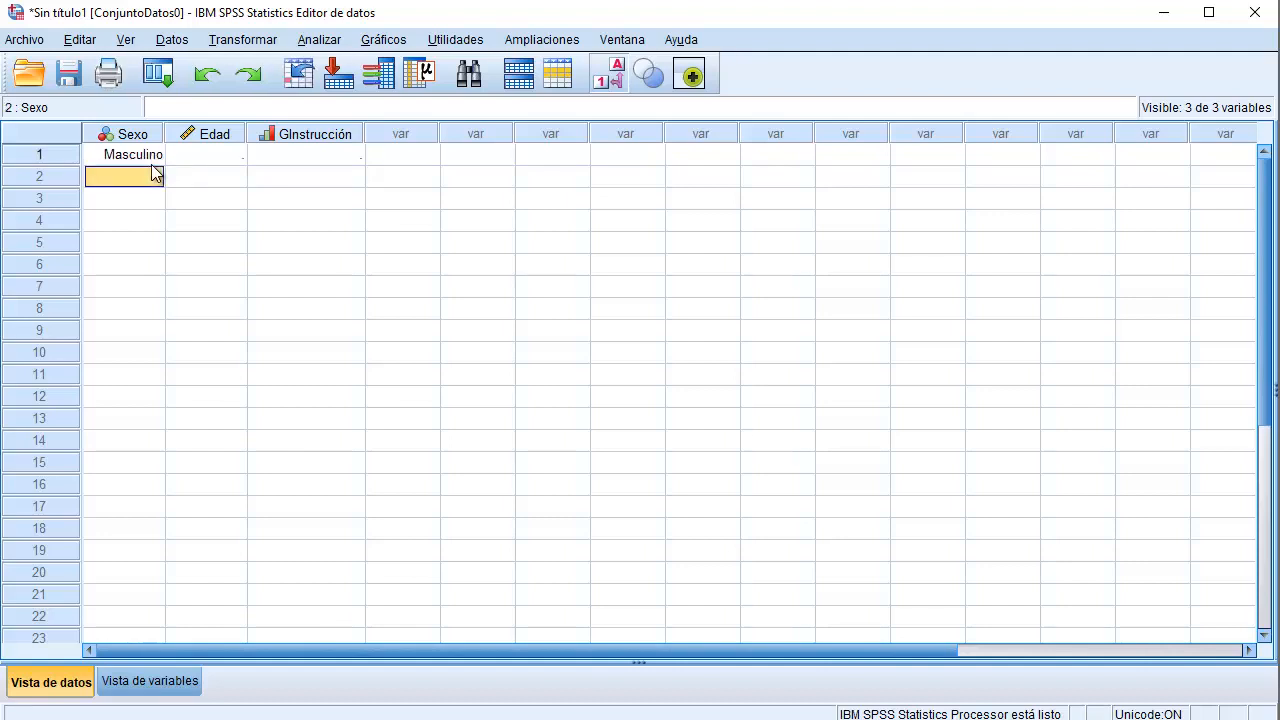
type("2")
key("Return")
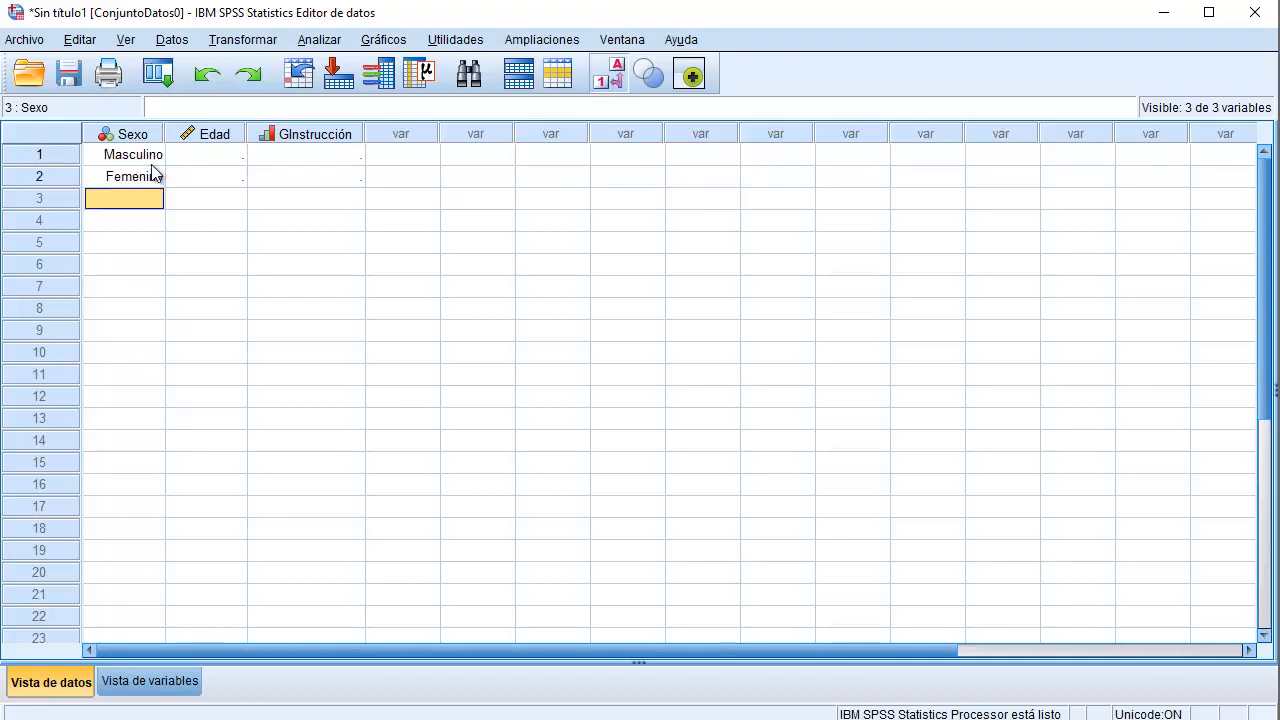
type("2")
key("Return")
type("2")
key("Return")
type("2")
key("Return")
type("1")
key("Return")
type("1")
key("Return")
type("1")
key("Return")
type("2")
key("Return")
Enter the Edad values 34, 32, 34, 34, 35, 34, 36, 37, 34 in rows 1 to 9.
key("Right")
key("Right")
key("Up")
key("Up")
key("Up")
key("Up")
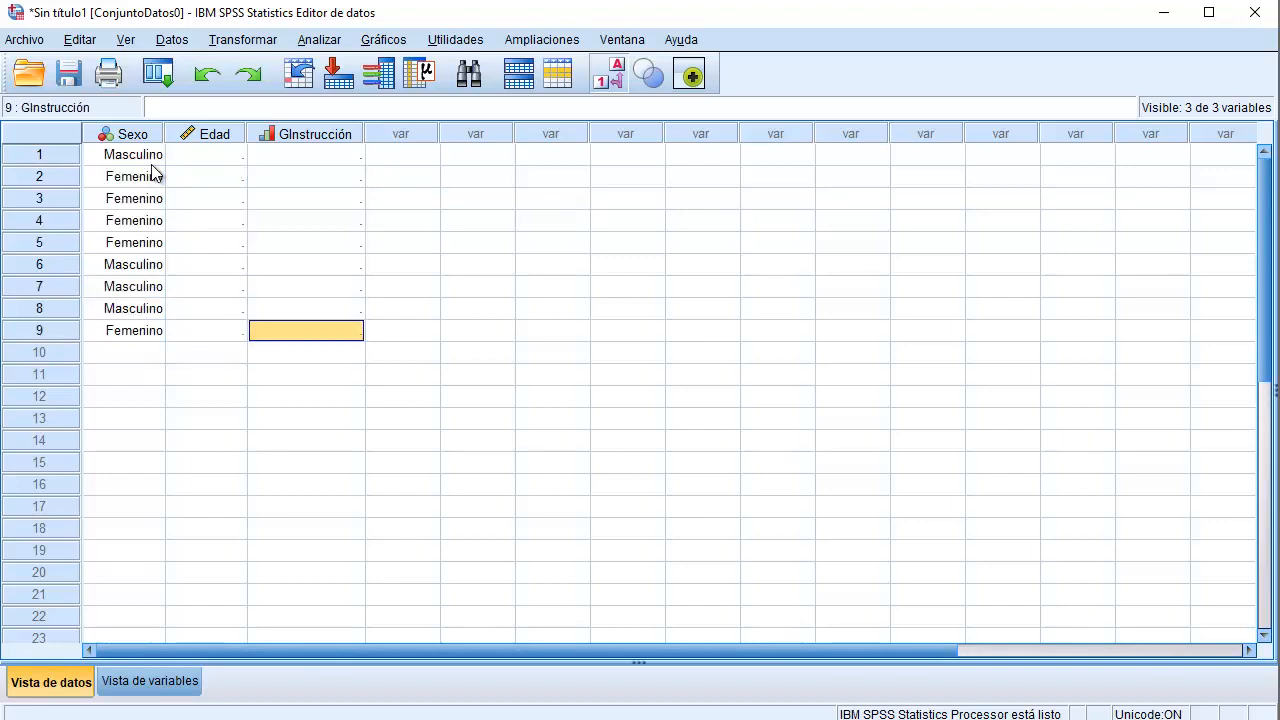
key("Up")
key("Up")
key("Up")
key("Left")
key("Left")
key("Up")
key("Right")
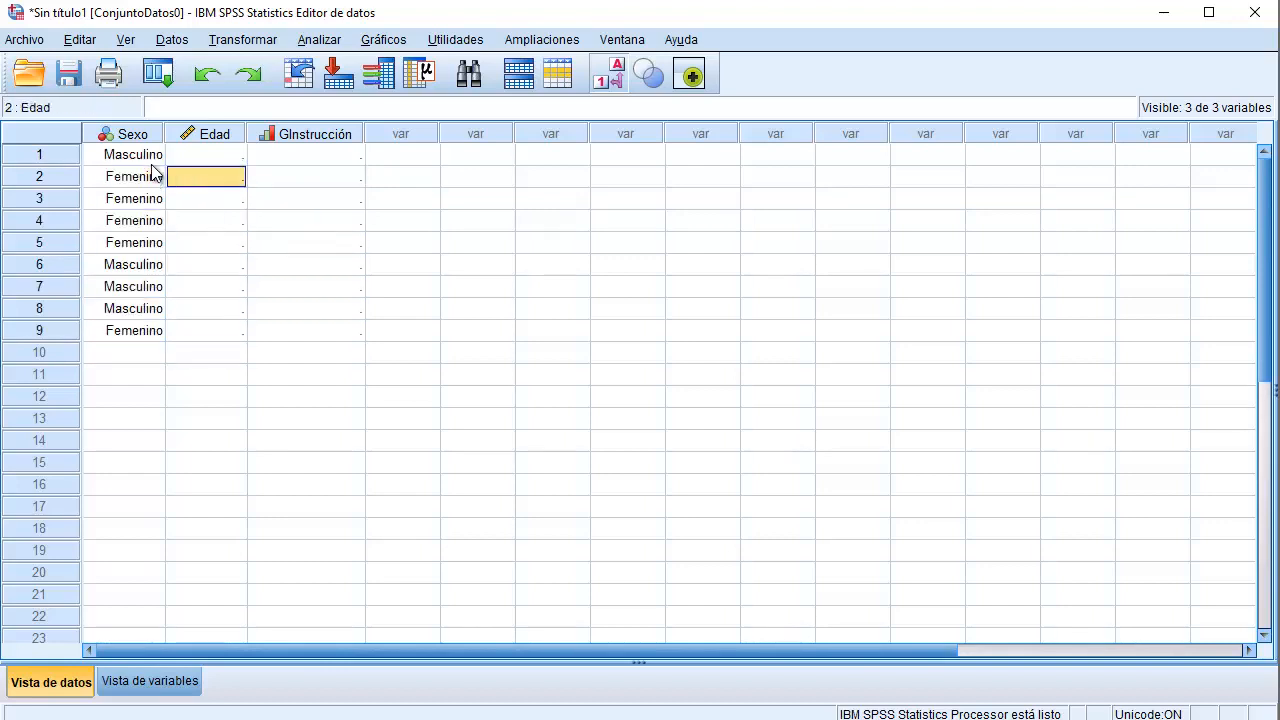
key("Up")
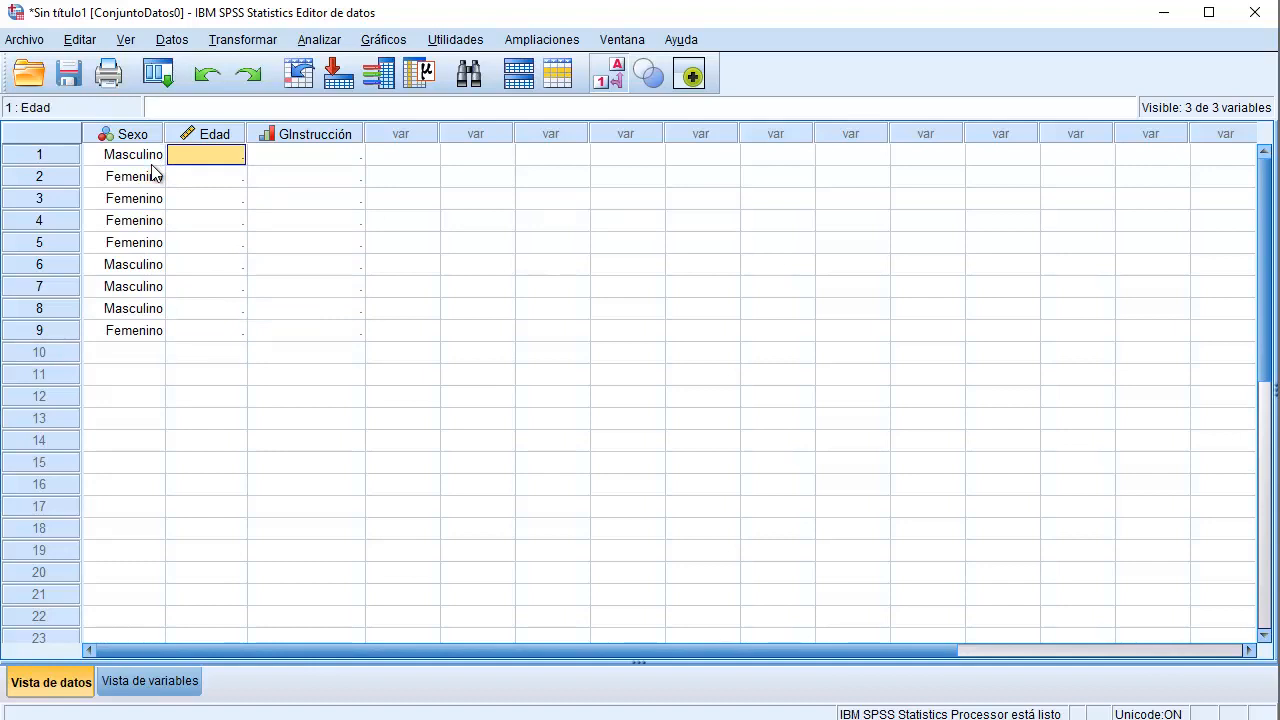
type("34")
key("Return")
type("32")
key("Return")
type("34")
key("Return")
type("34")
key("Return")
type("35")
key("Return")
type("34")
key("Return")
type("36")
key("Return")
type("37")
key("Return")
type("34")
key("Tab")
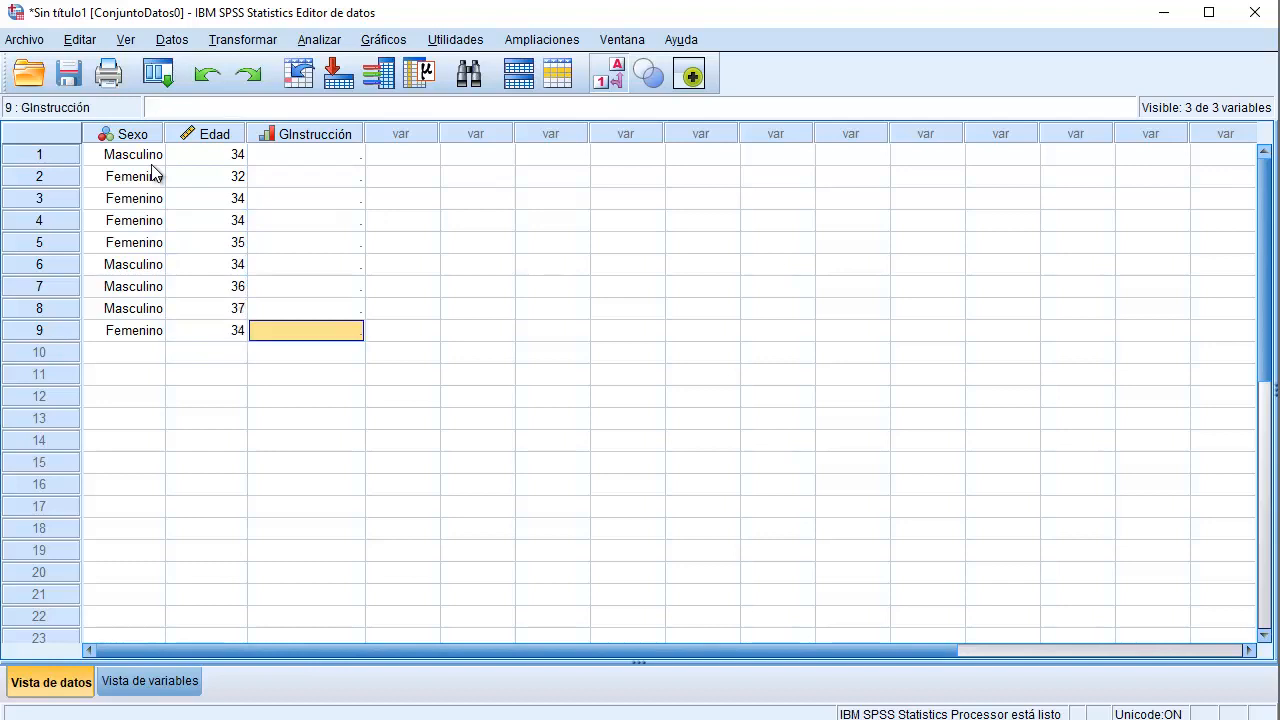
Enter the GInstrucción codes 1, 1, 2, 3, 2, 2, 4, 4, 5 in rows 1 to 9.
key("Up")
key("Up")
key("Up")
key("Up")
key("Up")
key("Up")
key("Up")
key("Up")
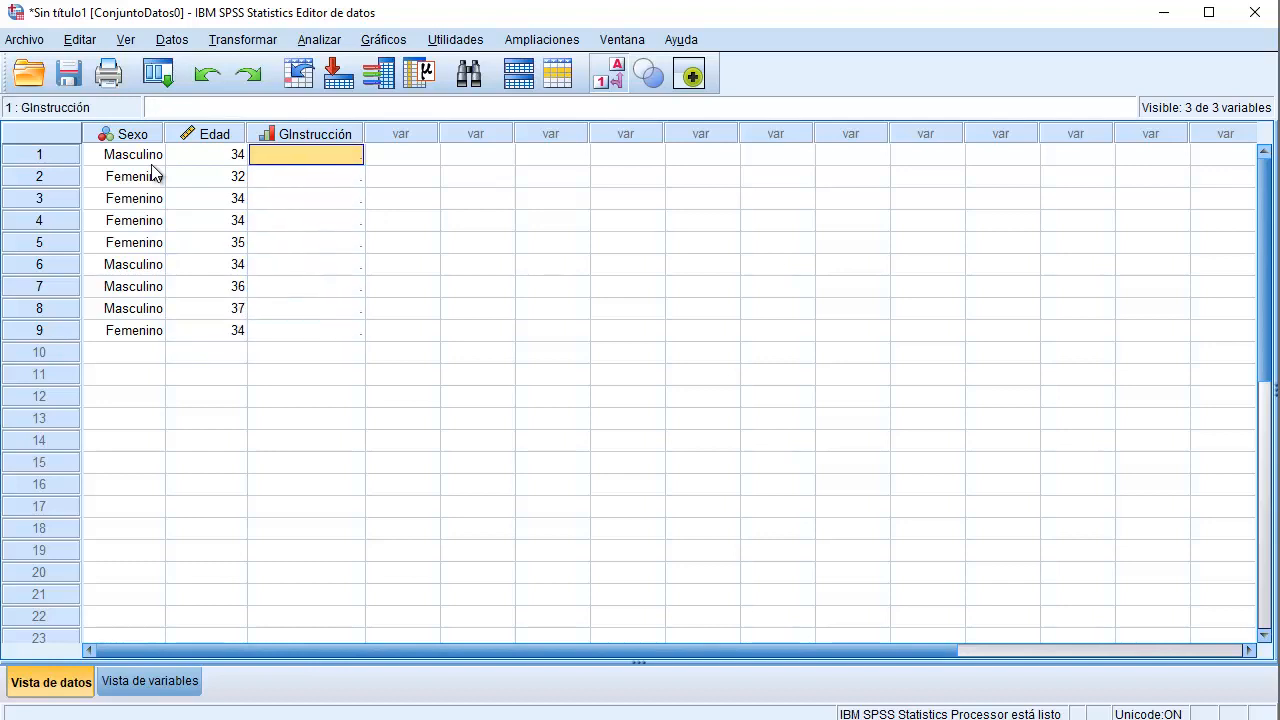
type("1")
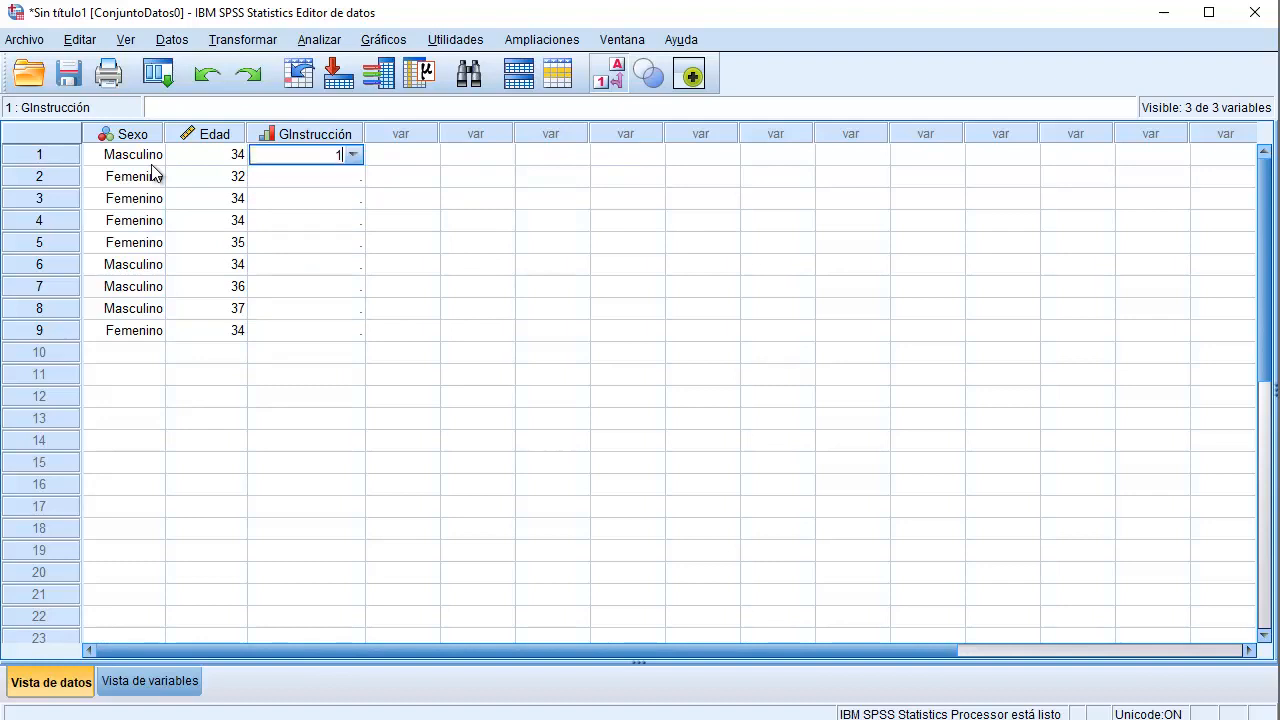
key("Return")
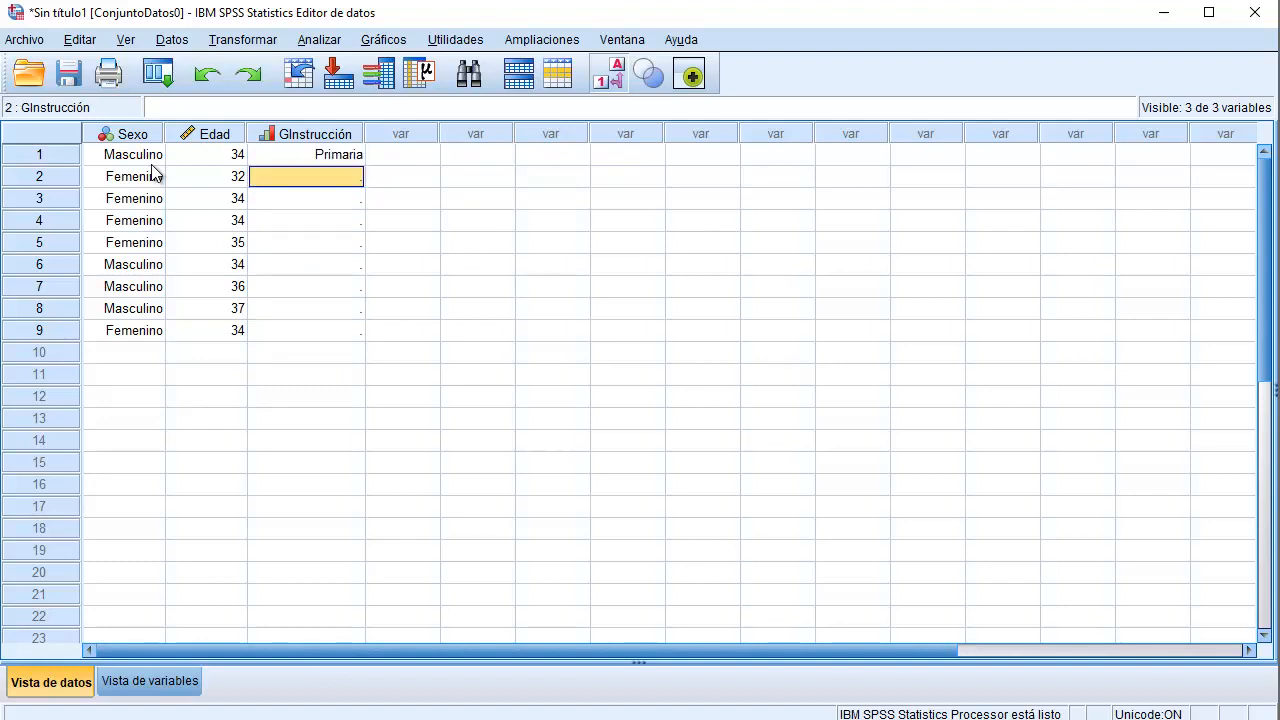
type("1")
key("Return")
type("2")
key("Return")
type("3")
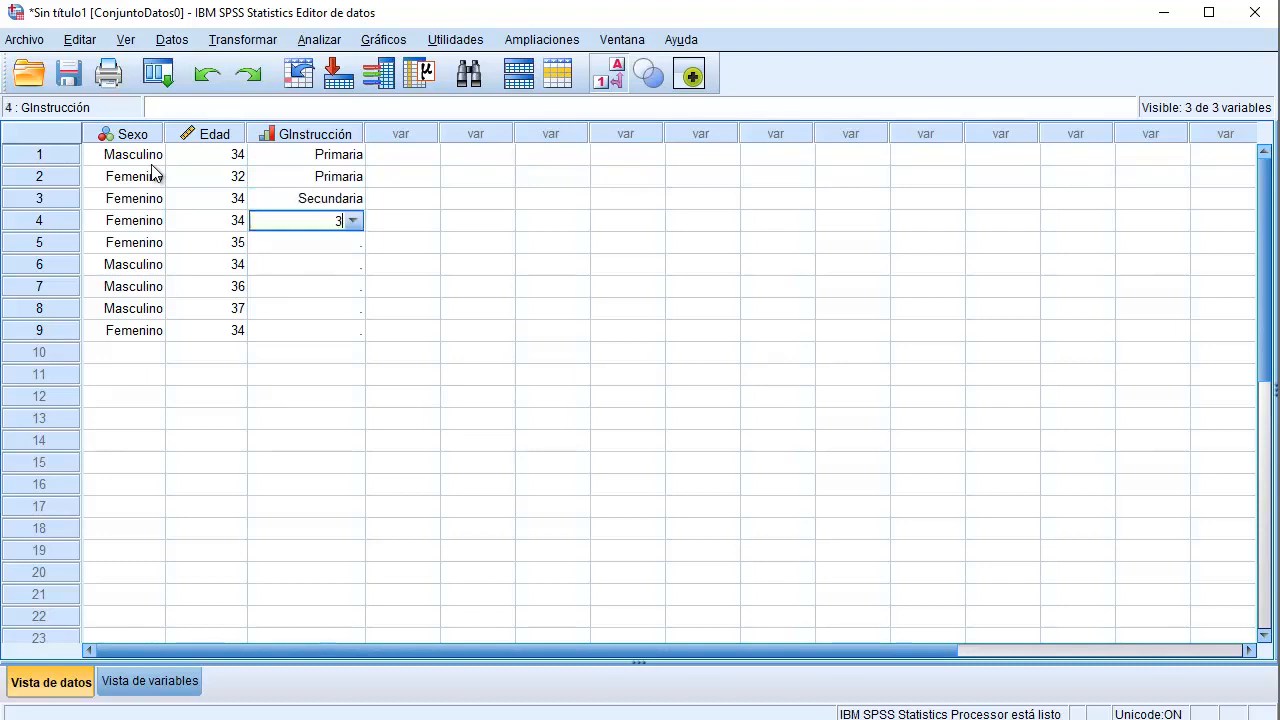
key("Return")
type("2")
key("Return")
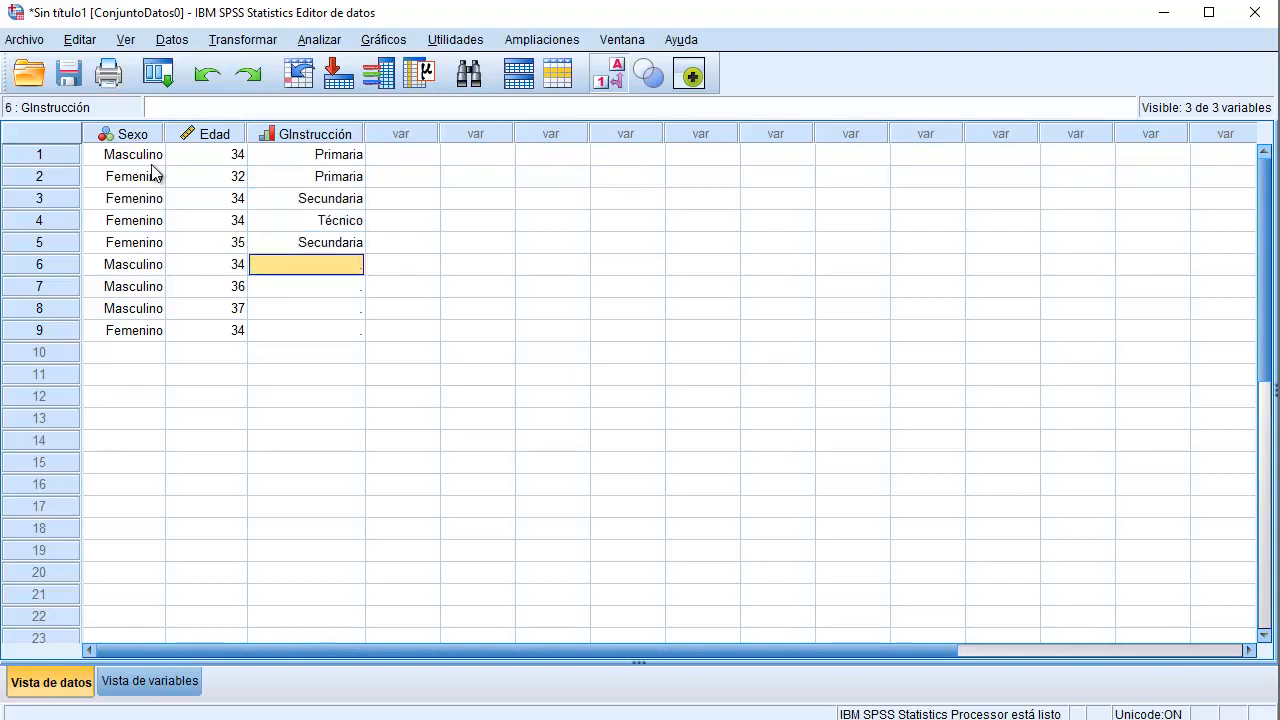
type("2")
key("Return")
type("4")
key("Return")
type("4")
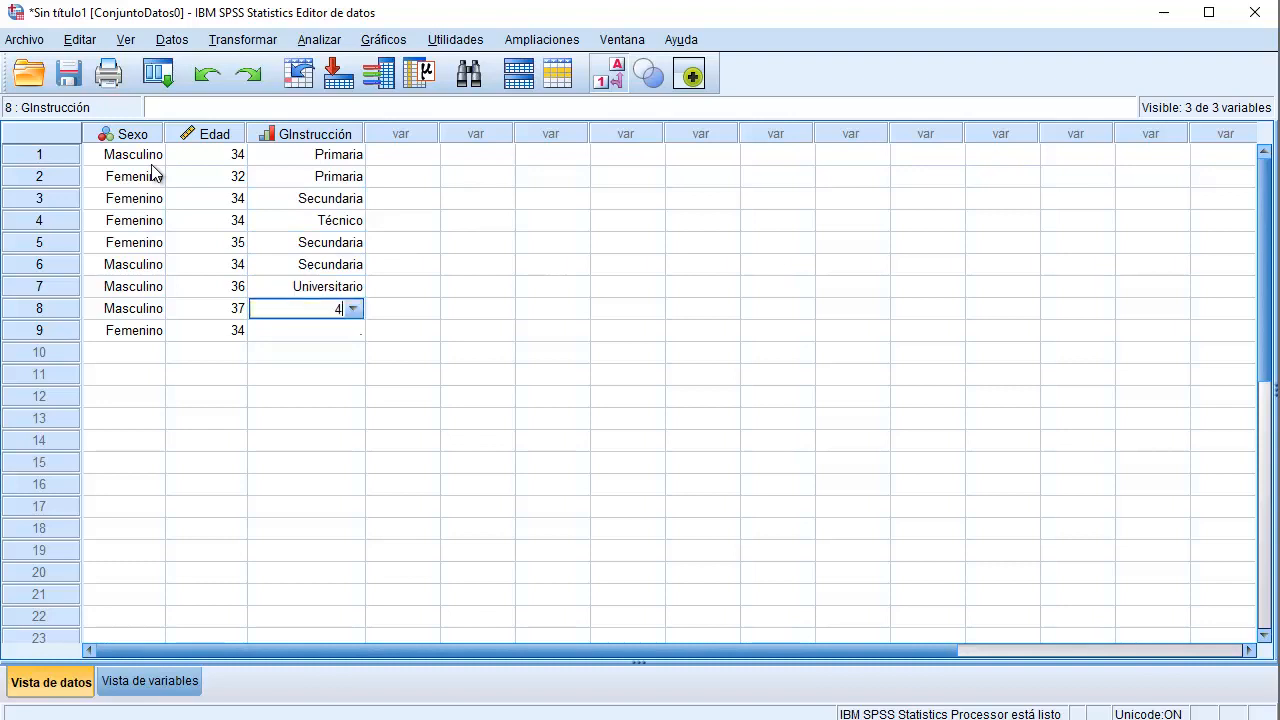
key("Return")
type("5")
key("Return")
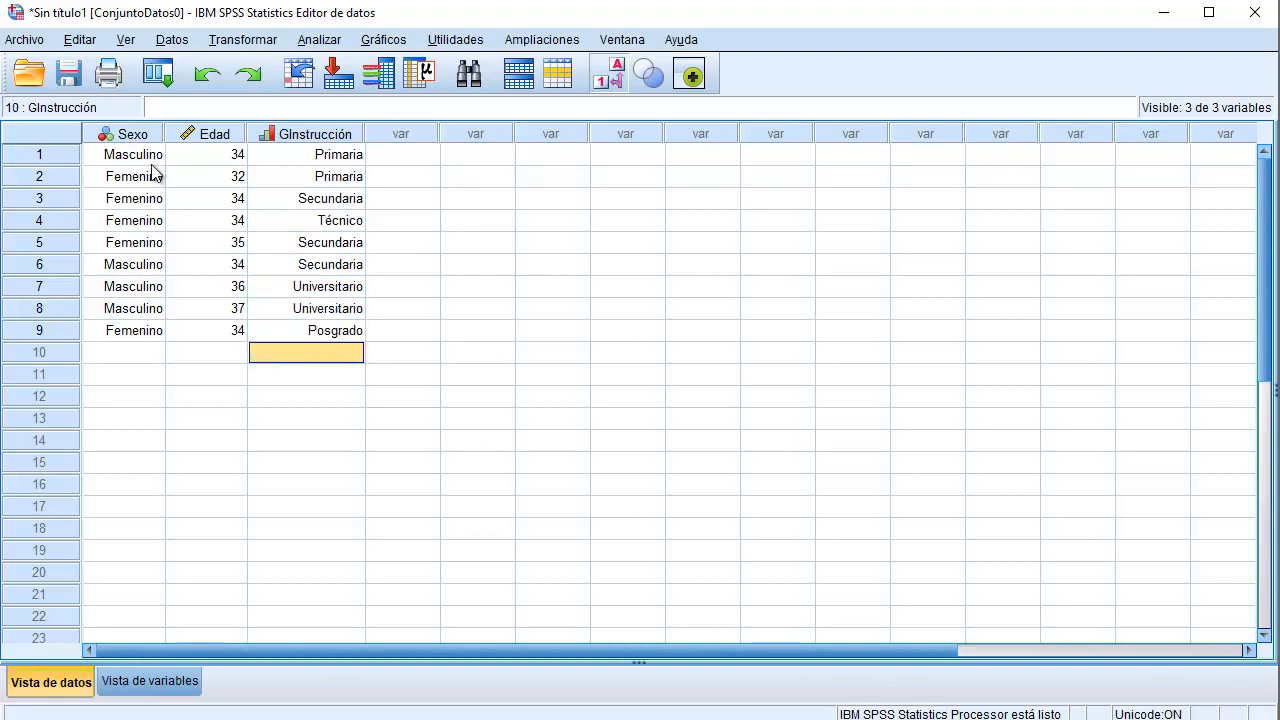